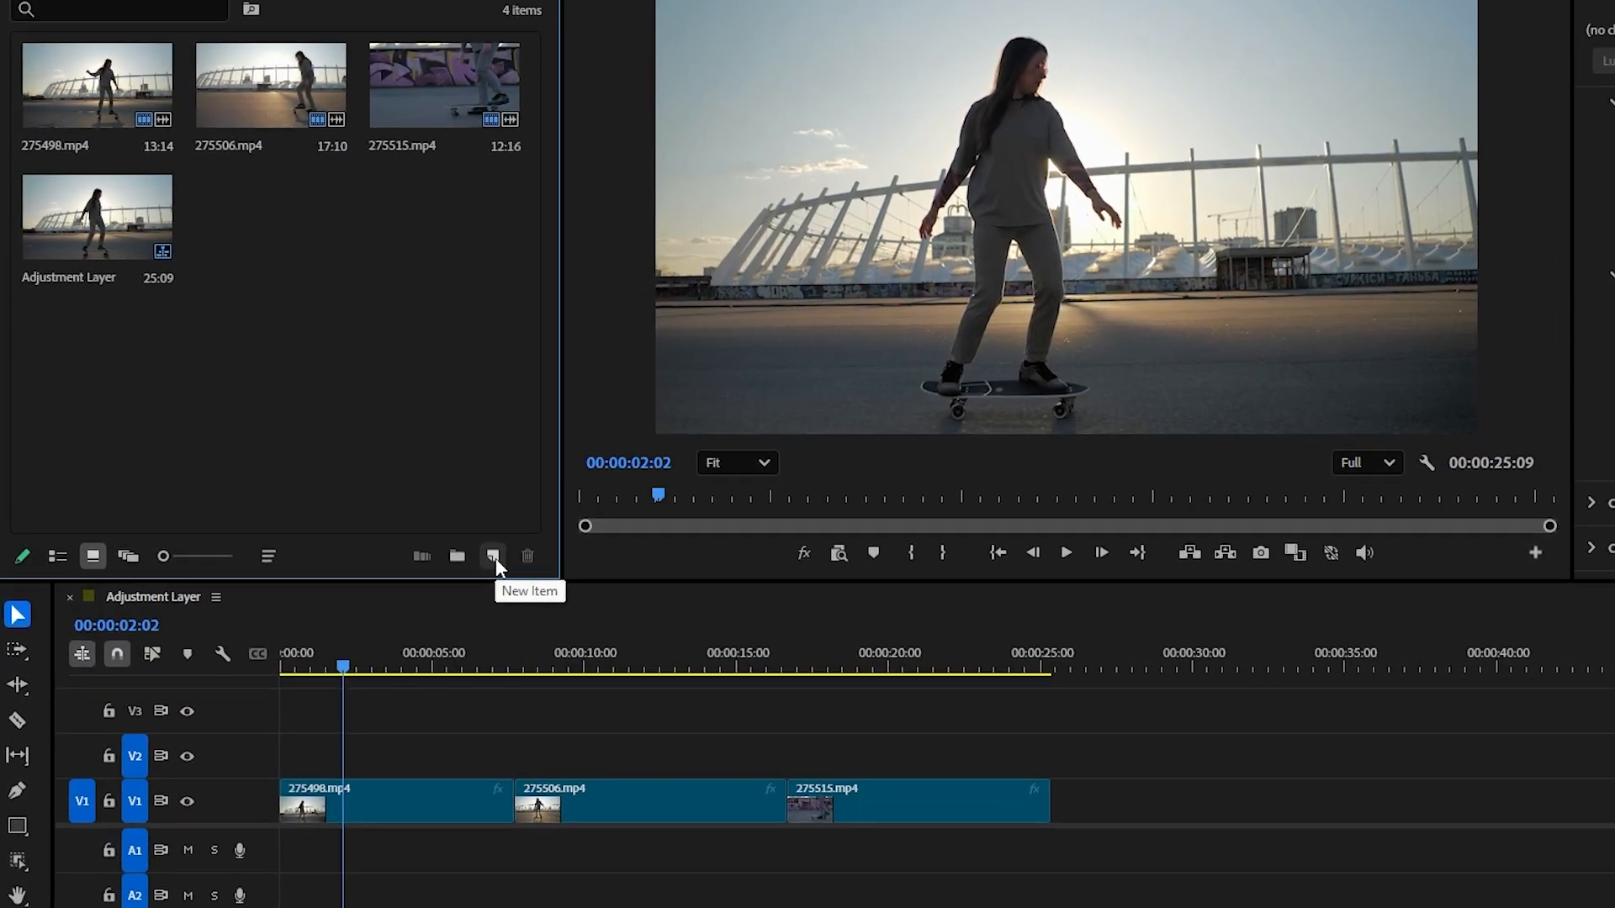
# Step: Create a 3840 × 2160, 25 fps adjustment layer with square pixels and place it on V2 at the sequence start
pyautogui.click(512, 559)
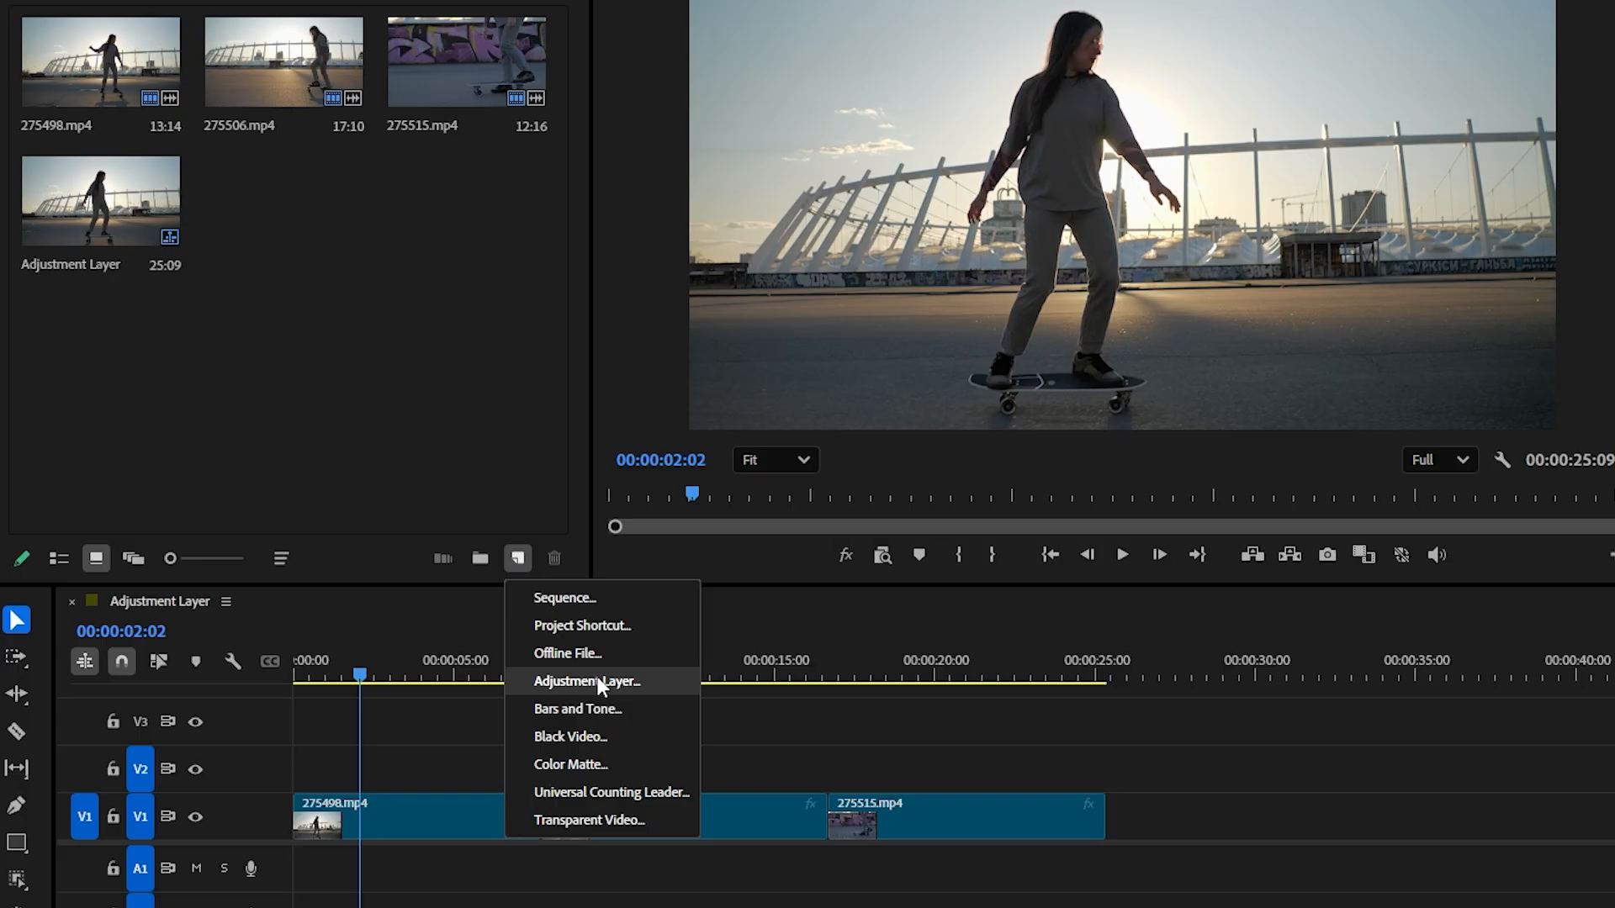
pyautogui.click(599, 680)
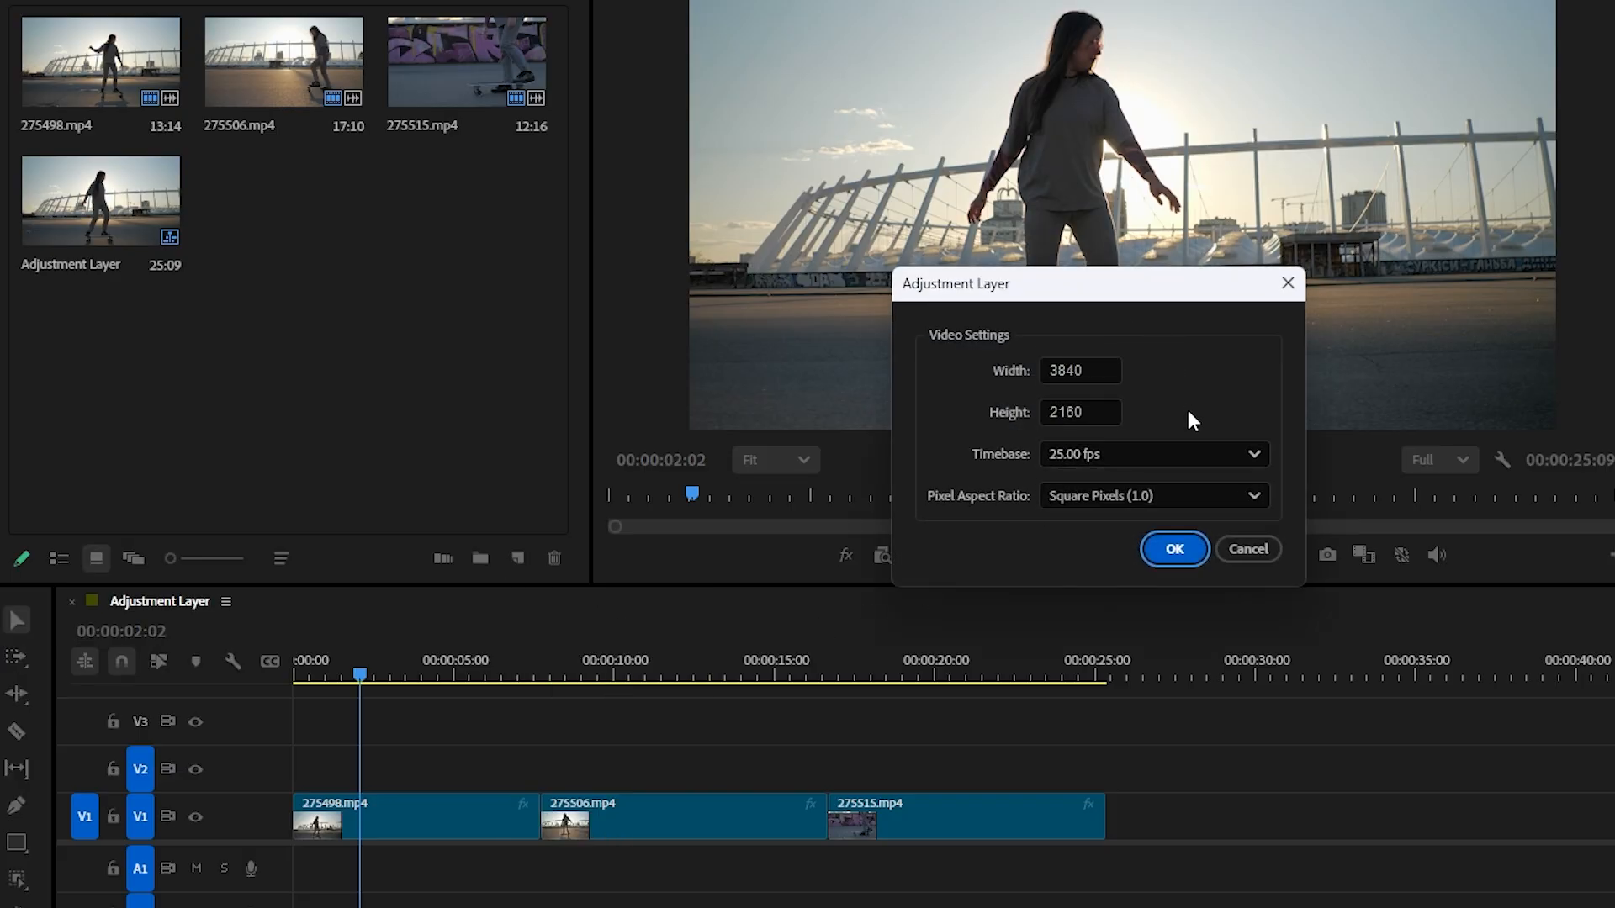
pyautogui.click(1177, 550)
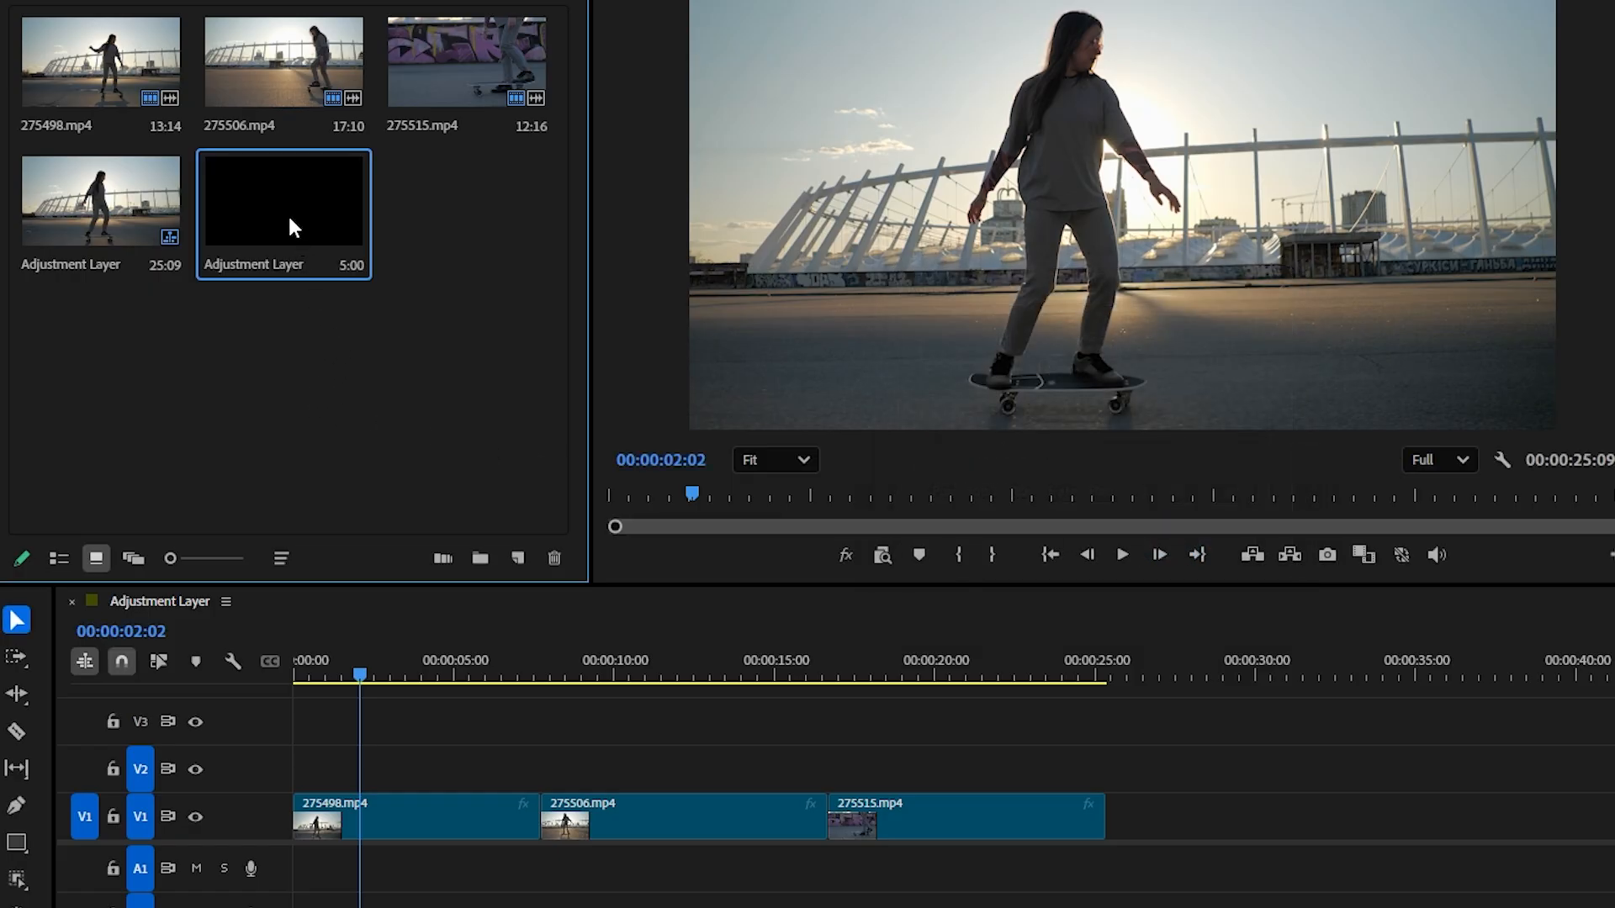
pyautogui.moveTo(289, 219); pyautogui.dragTo(288, 779)
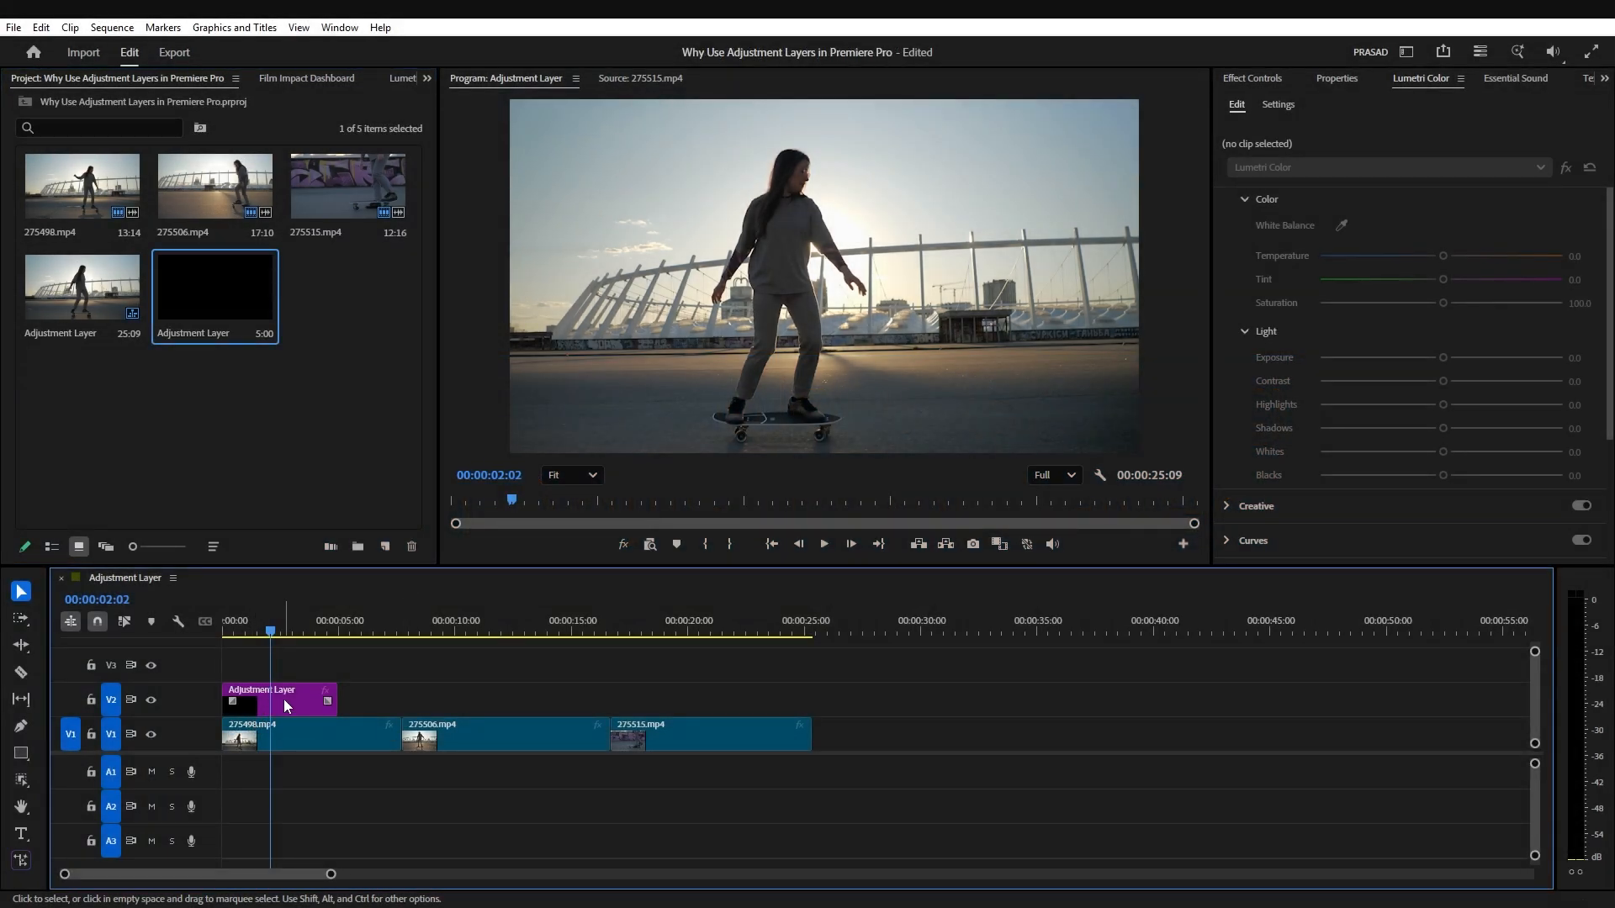
# Step: Grade the adjustment layer with temperature 12.4, tint 4.8, exposure -0.2, contrast 7.6, highlights -13.8 and shadows 6.9
pyautogui.click(284, 699)
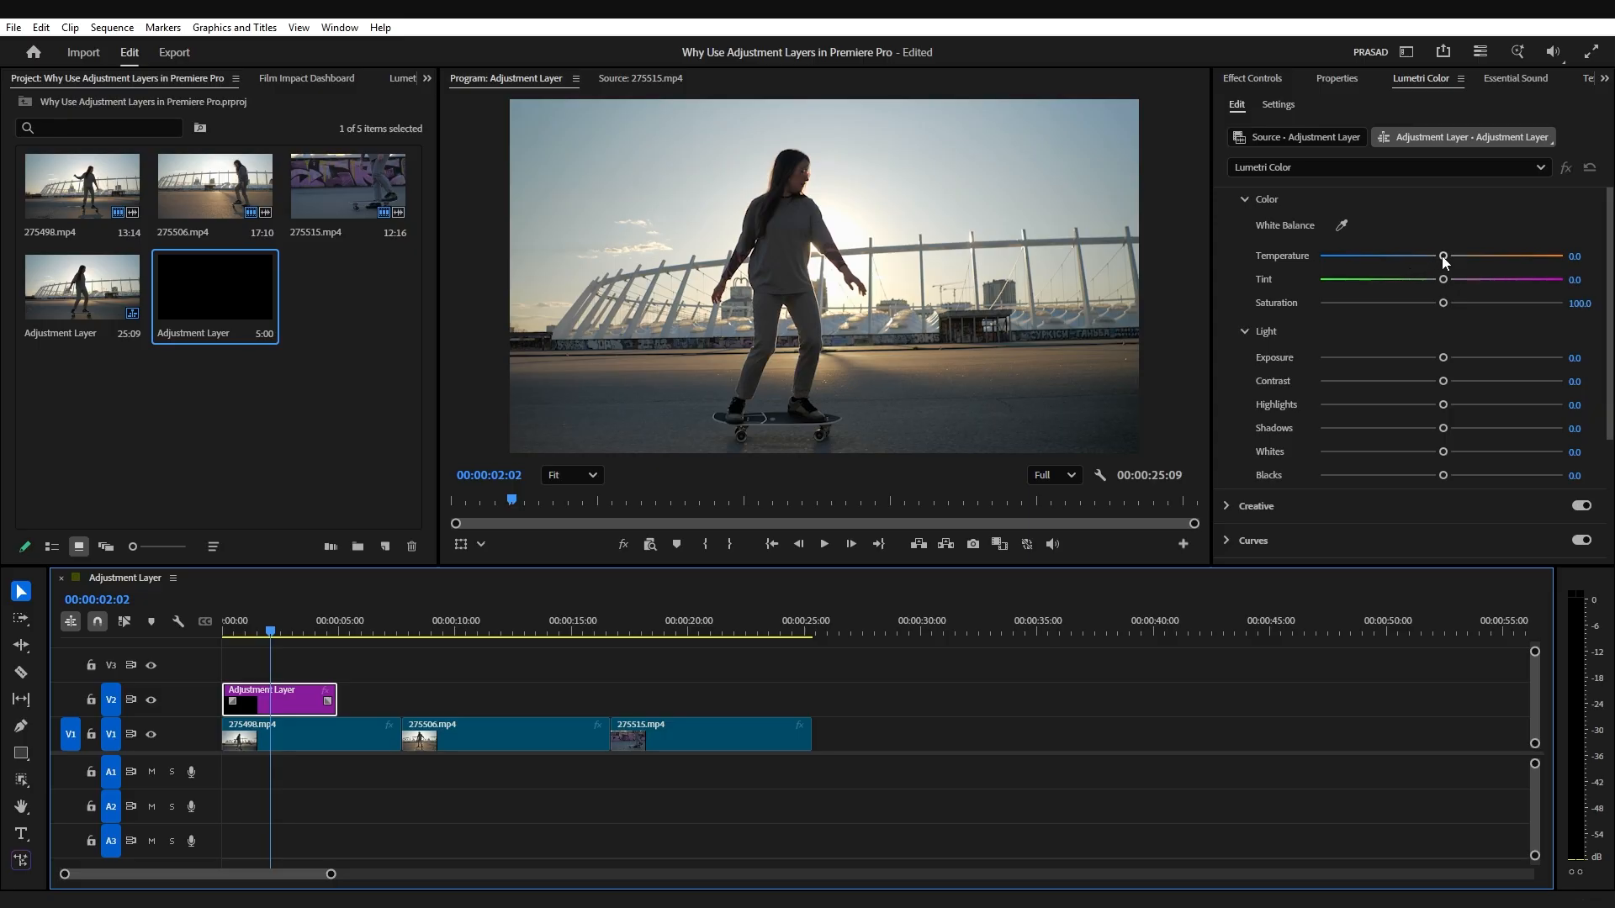
pyautogui.moveTo(1443, 257)
pyautogui.mouseDown()
pyautogui.moveTo(1457, 258)
pyautogui.moveTo(1447, 279)
pyautogui.mouseUp()
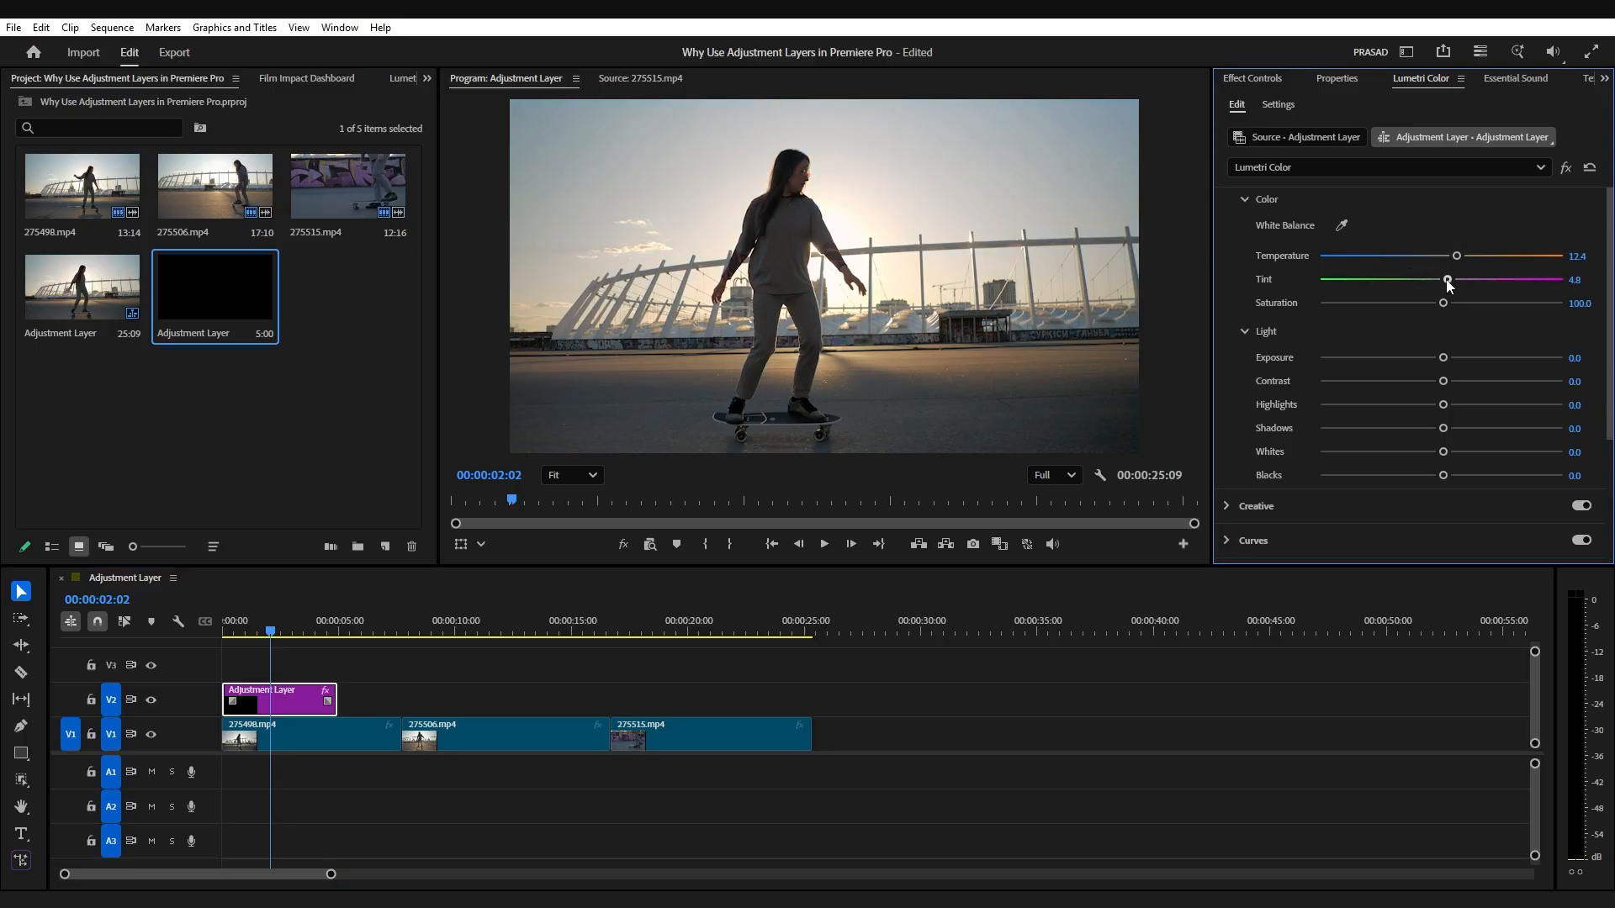
pyautogui.moveTo(1443, 357); pyautogui.dragTo(1450, 431)
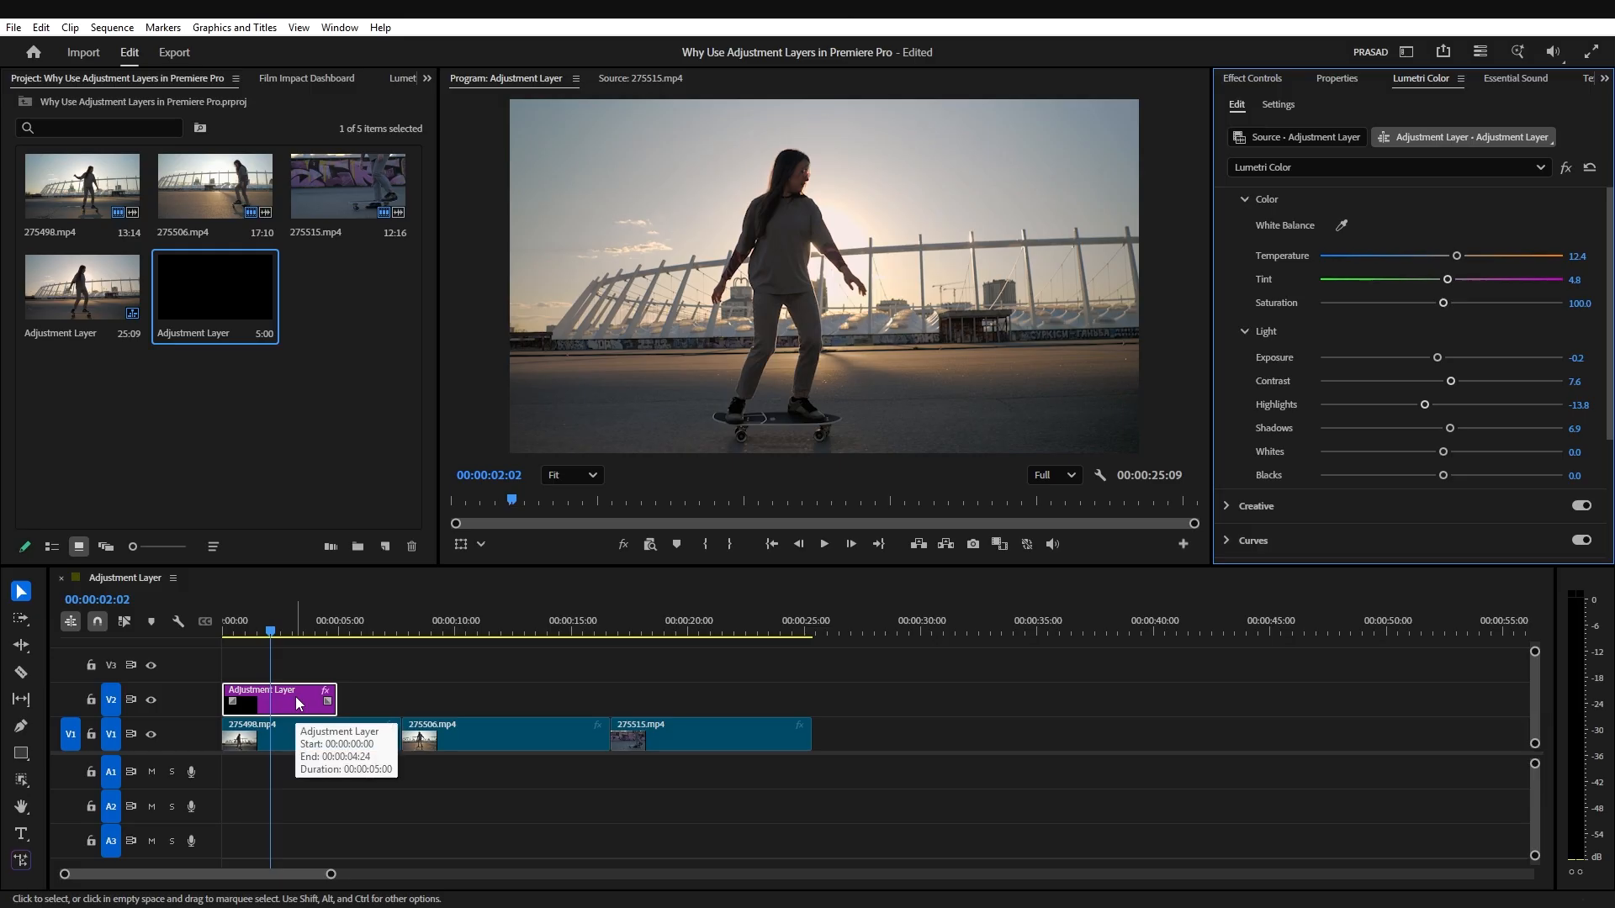
# Step: Extend the graded adjustment layer on V2 to the end of the last clip, 275515.mp4
pyautogui.moveTo(271, 632)
pyautogui.mouseDown()
pyautogui.moveTo(362, 642)
pyautogui.moveTo(280, 641)
pyautogui.mouseUp()
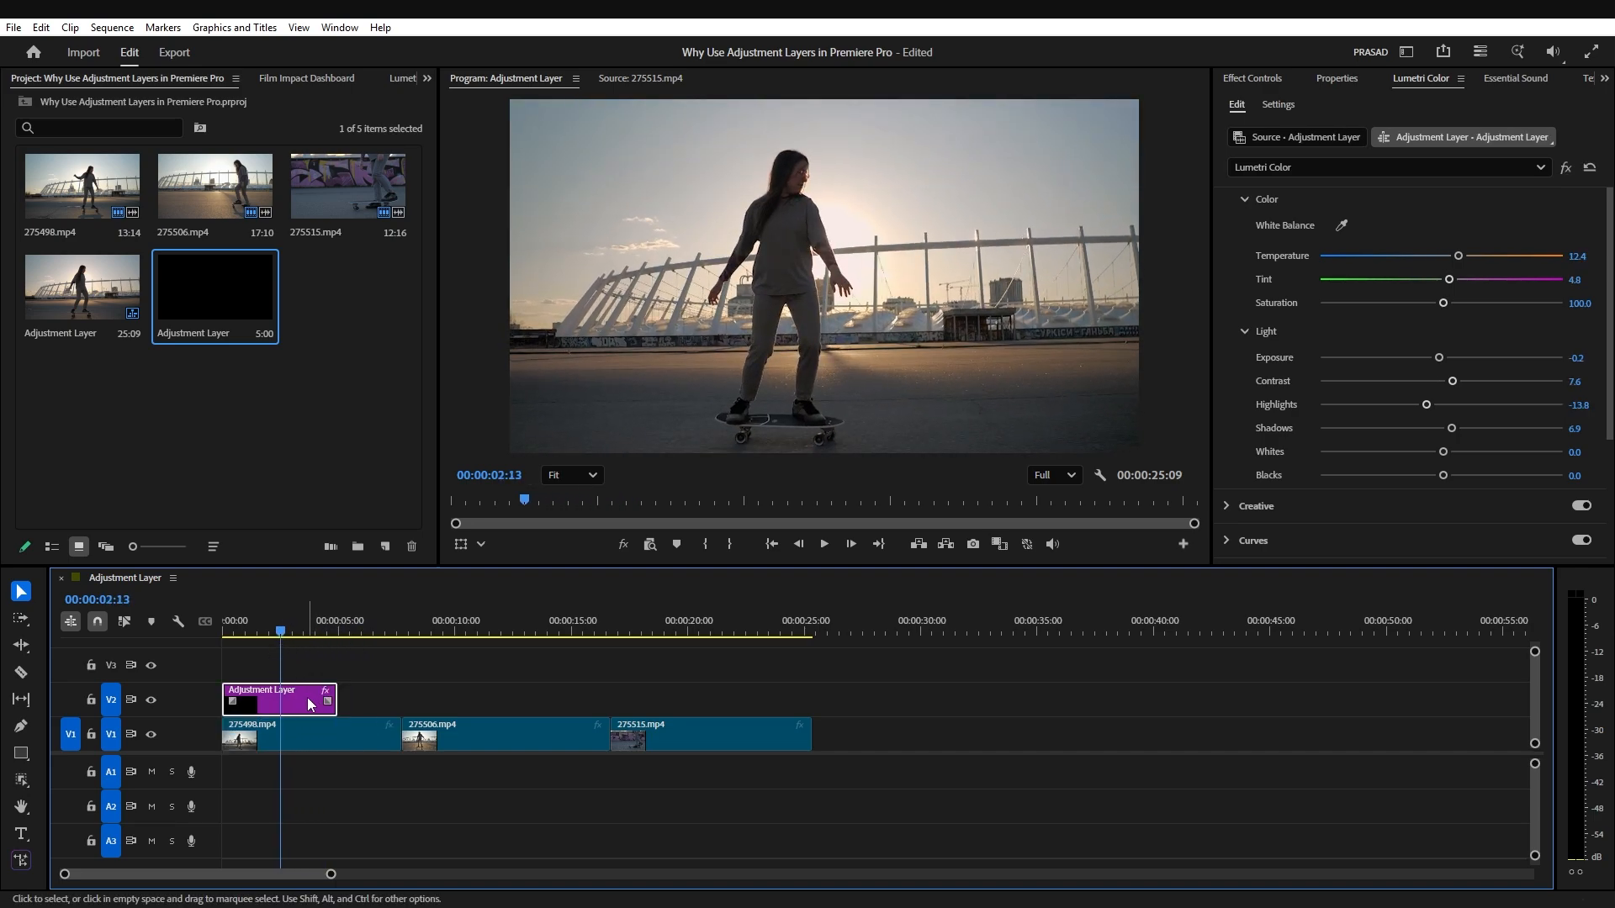
pyautogui.moveTo(335, 697); pyautogui.dragTo(609, 711)
pyautogui.moveTo(444, 632); pyautogui.dragTo(811, 694)
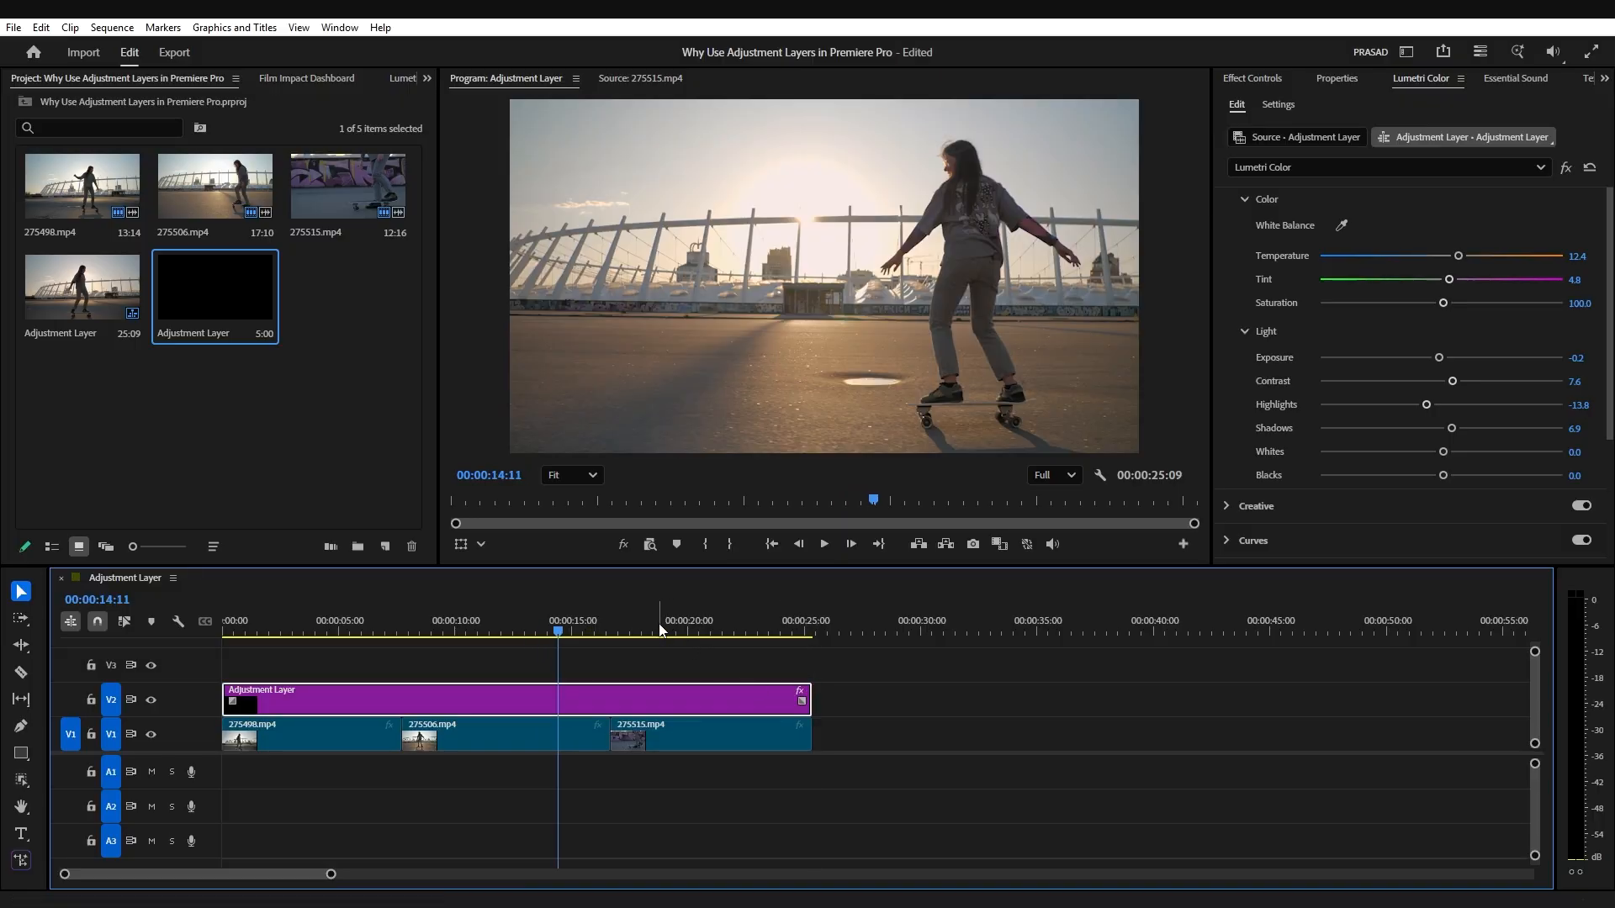
# Step: Split the adjustment layer at the cut where 275515.mp4 begins
pyautogui.moveTo(660, 629)
pyautogui.mouseDown()
pyautogui.moveTo(715, 634)
pyautogui.moveTo(638, 640)
pyautogui.moveTo(690, 649)
pyautogui.moveTo(643, 654)
pyautogui.mouseUp()
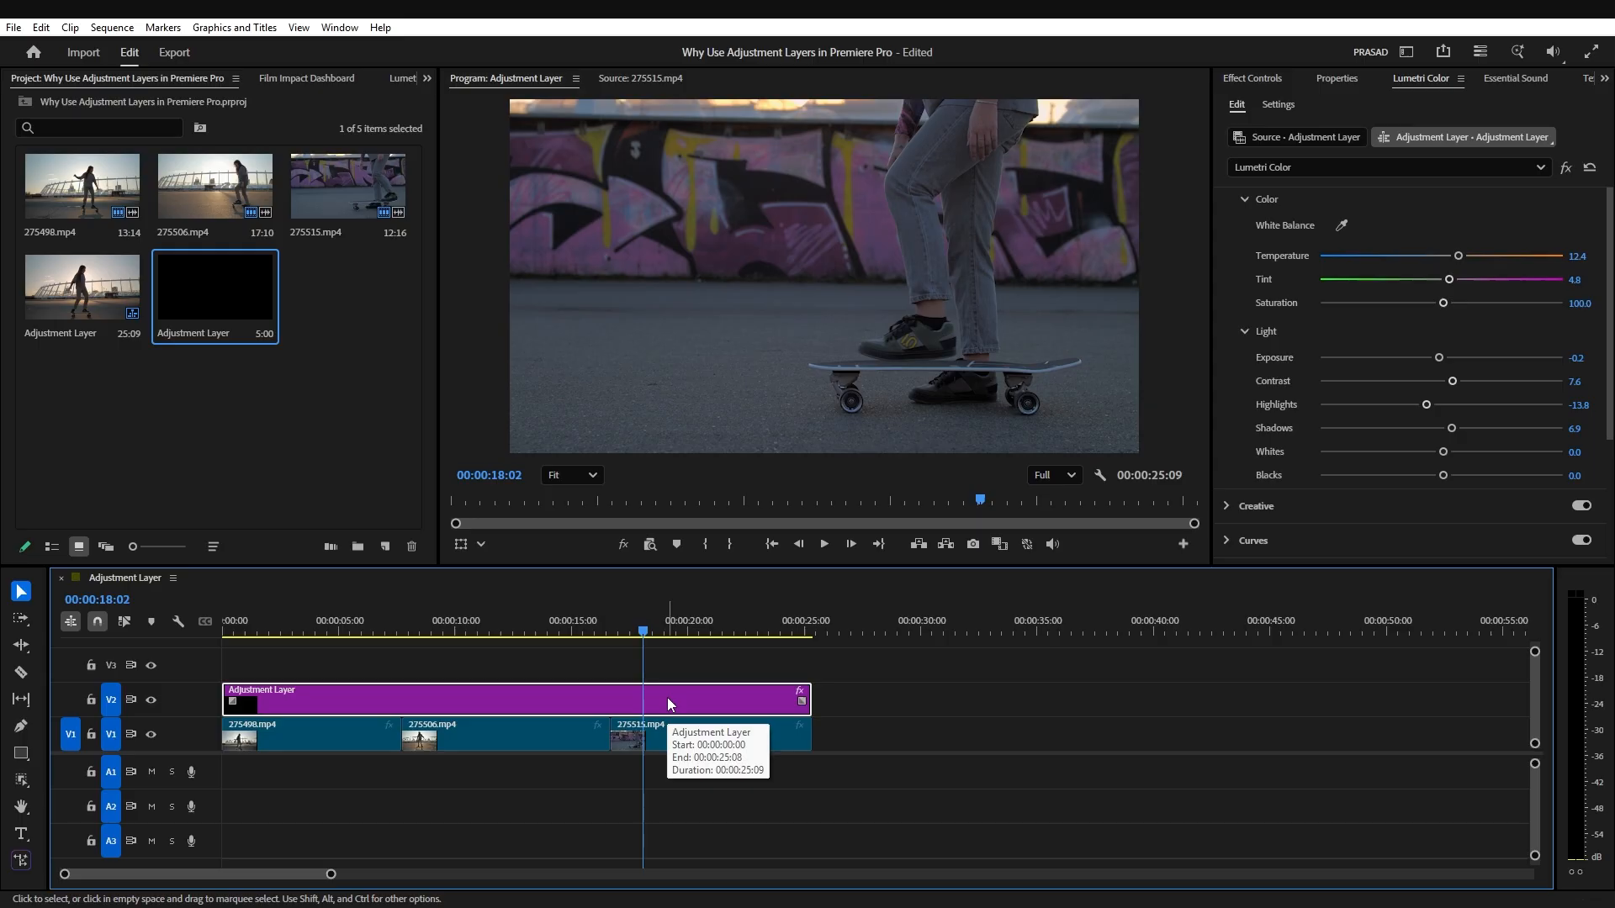
pyautogui.press('Up')
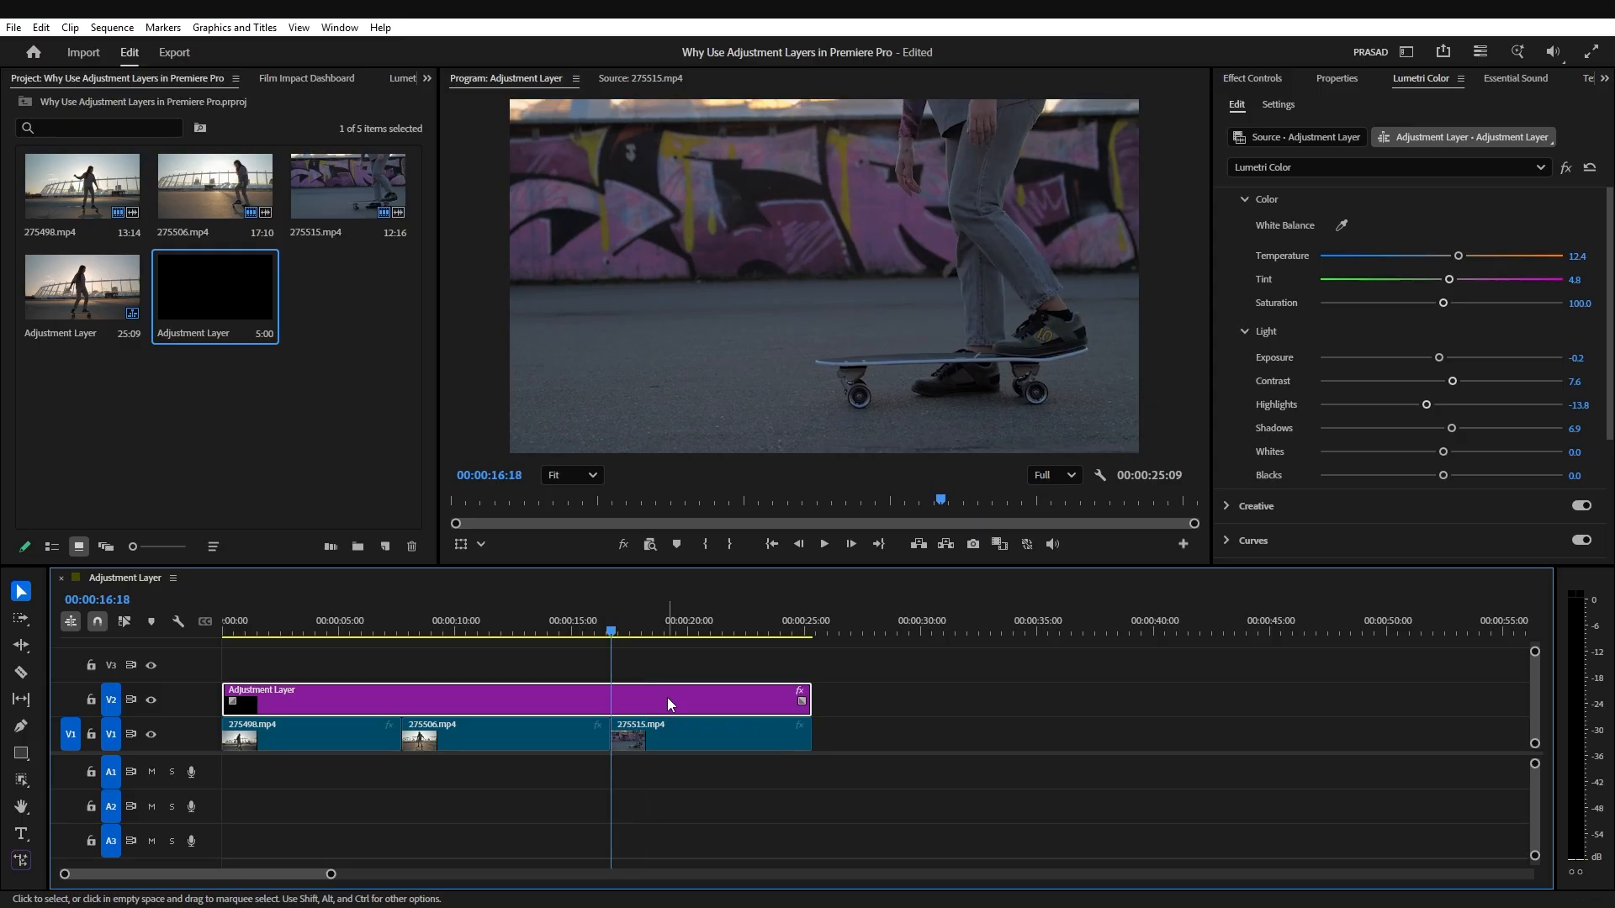
pyautogui.hotkey('ctrl', 'k')
# Step: Set the temperature of the adjustment layer segment over 275515.mp4 to 40.7 and readjust its light settings
pyautogui.click(668, 698)
pyautogui.click(674, 632)
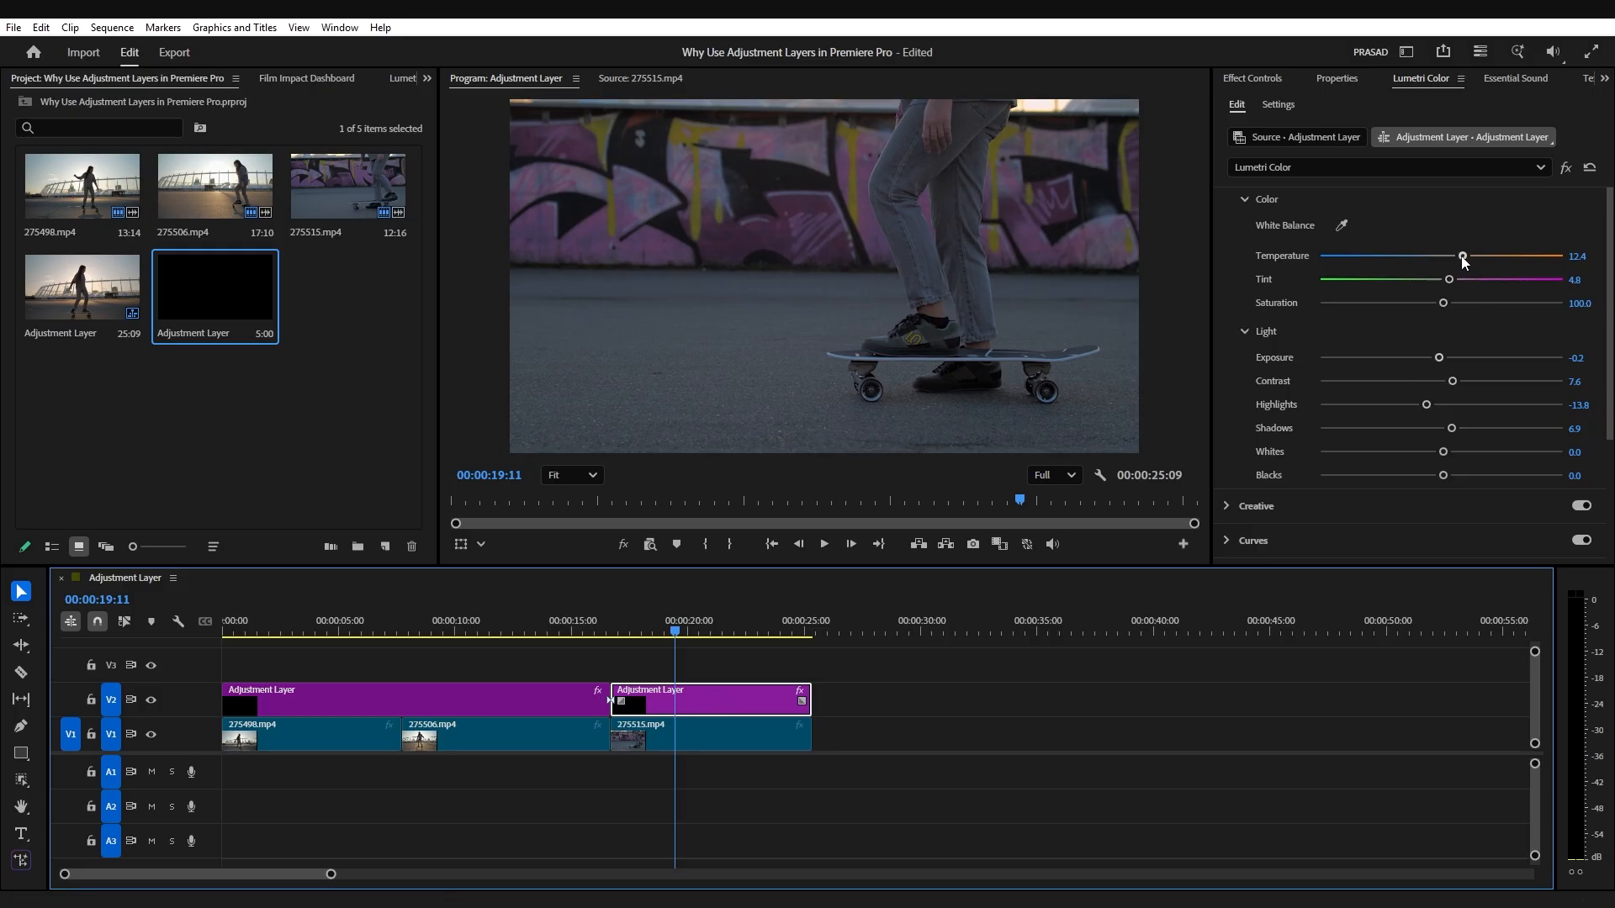
pyautogui.moveTo(1459, 256); pyautogui.dragTo(1487, 257)
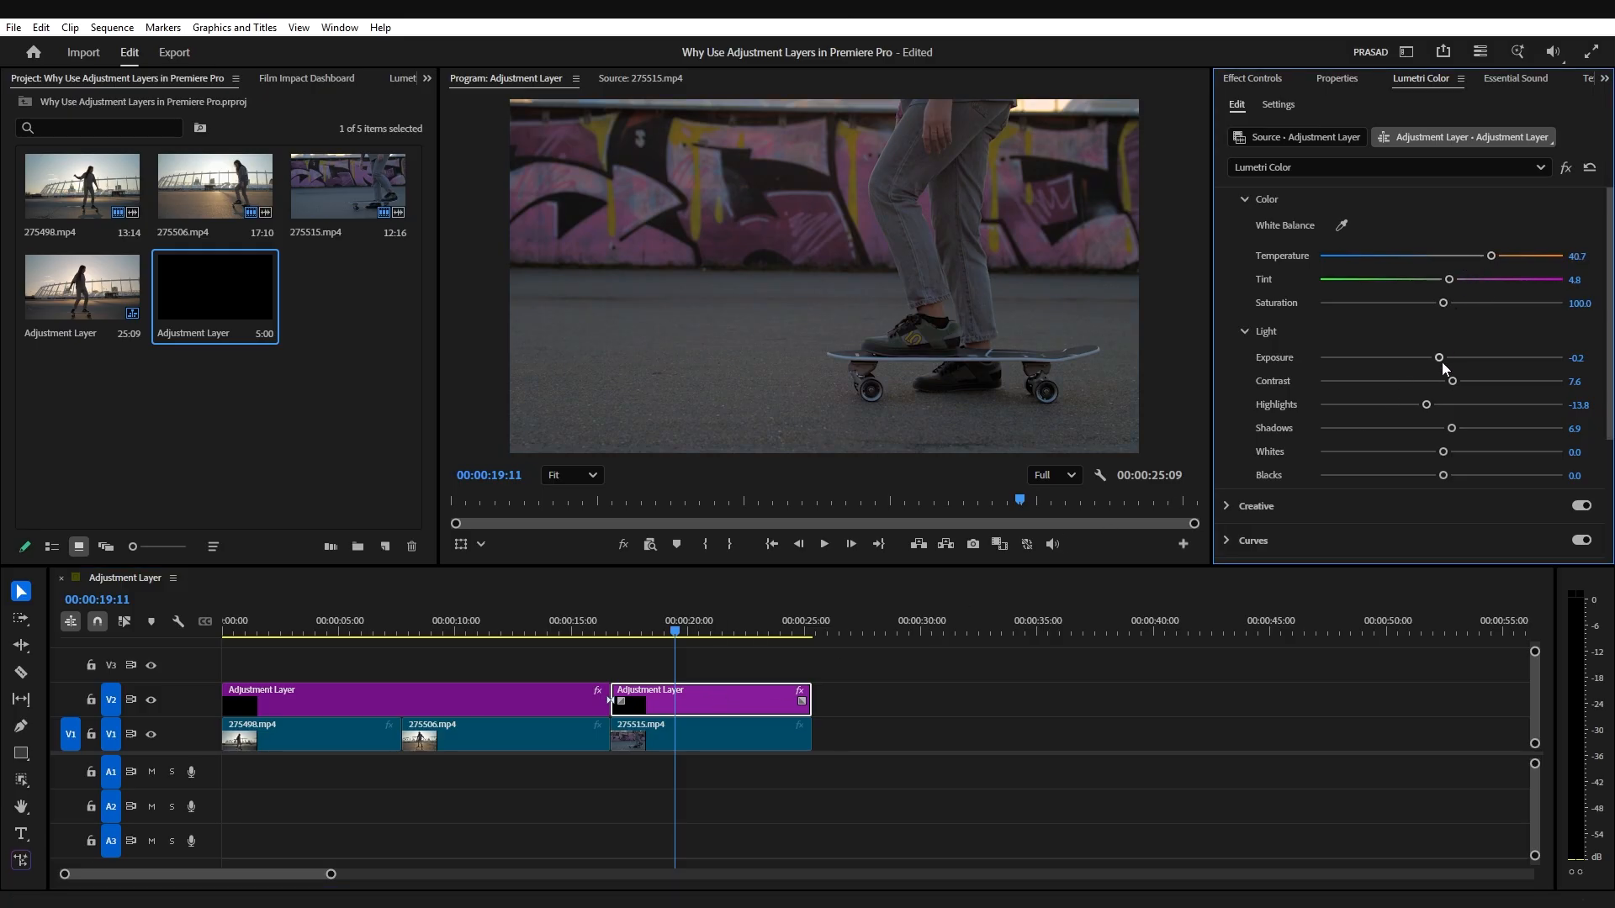
pyautogui.moveTo(1442, 362); pyautogui.dragTo(1454, 428)
pyautogui.moveTo(548, 624); pyautogui.dragTo(350, 658)
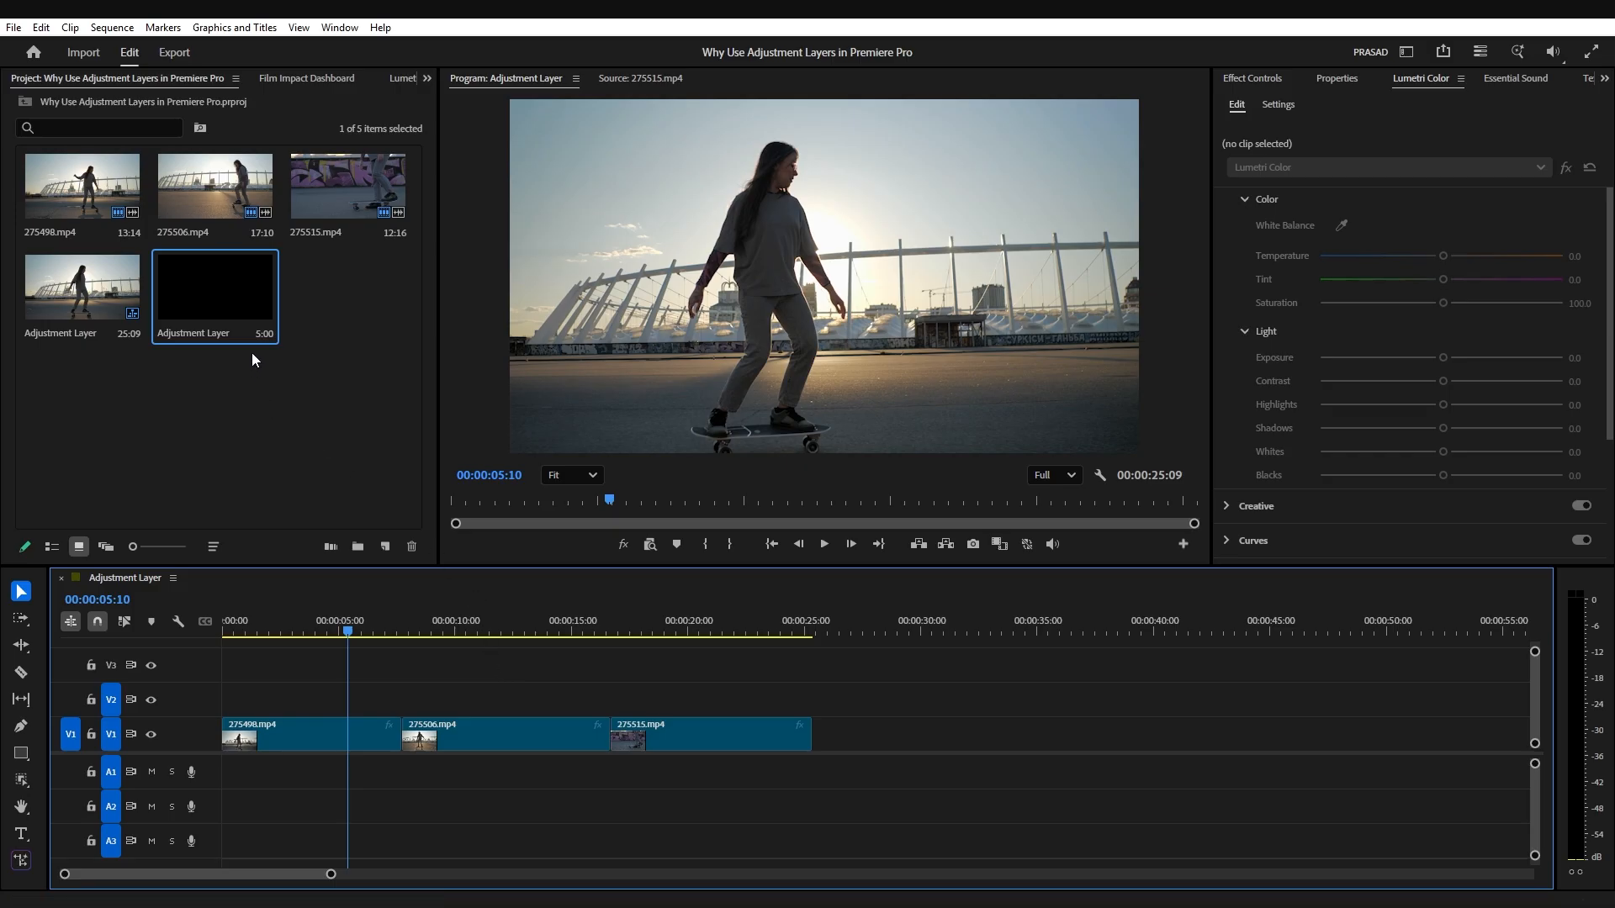
# Step: Place a fresh adjustment layer at the start of V2 and stretch it across all three clips
pyautogui.moveTo(228, 291); pyautogui.dragTo(230, 718)
pyautogui.moveTo(337, 699); pyautogui.dragTo(813, 690)
pyautogui.click(372, 698)
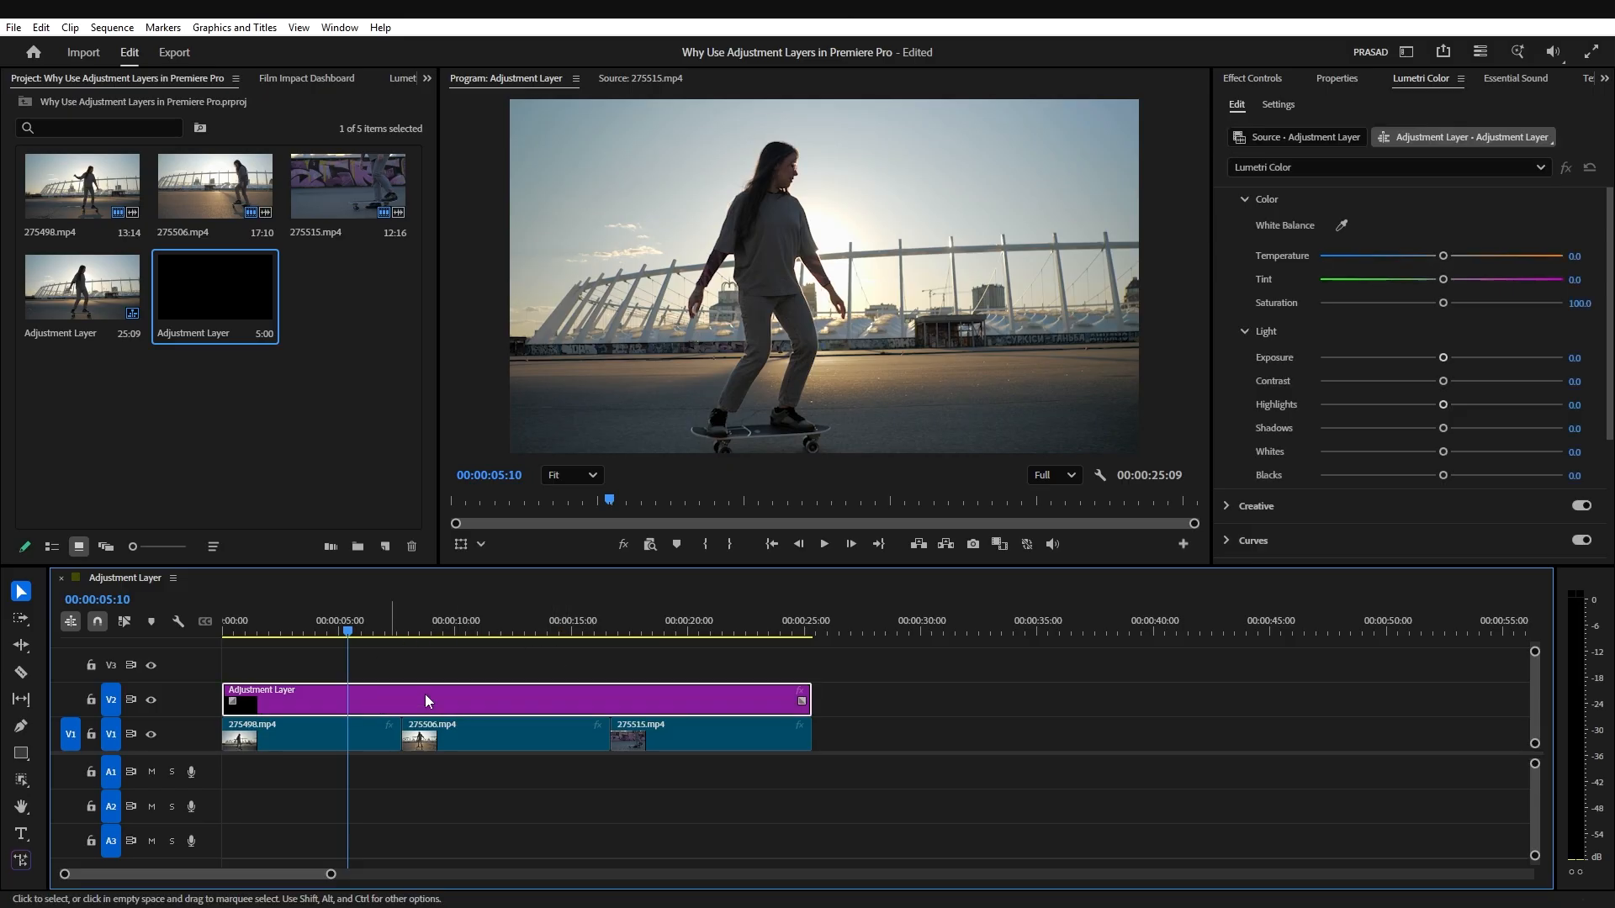
# Step: Add cinematic black bars by setting the adjustment layer's Crop Top and Crop Bottom to 12%
pyautogui.click(1264, 79)
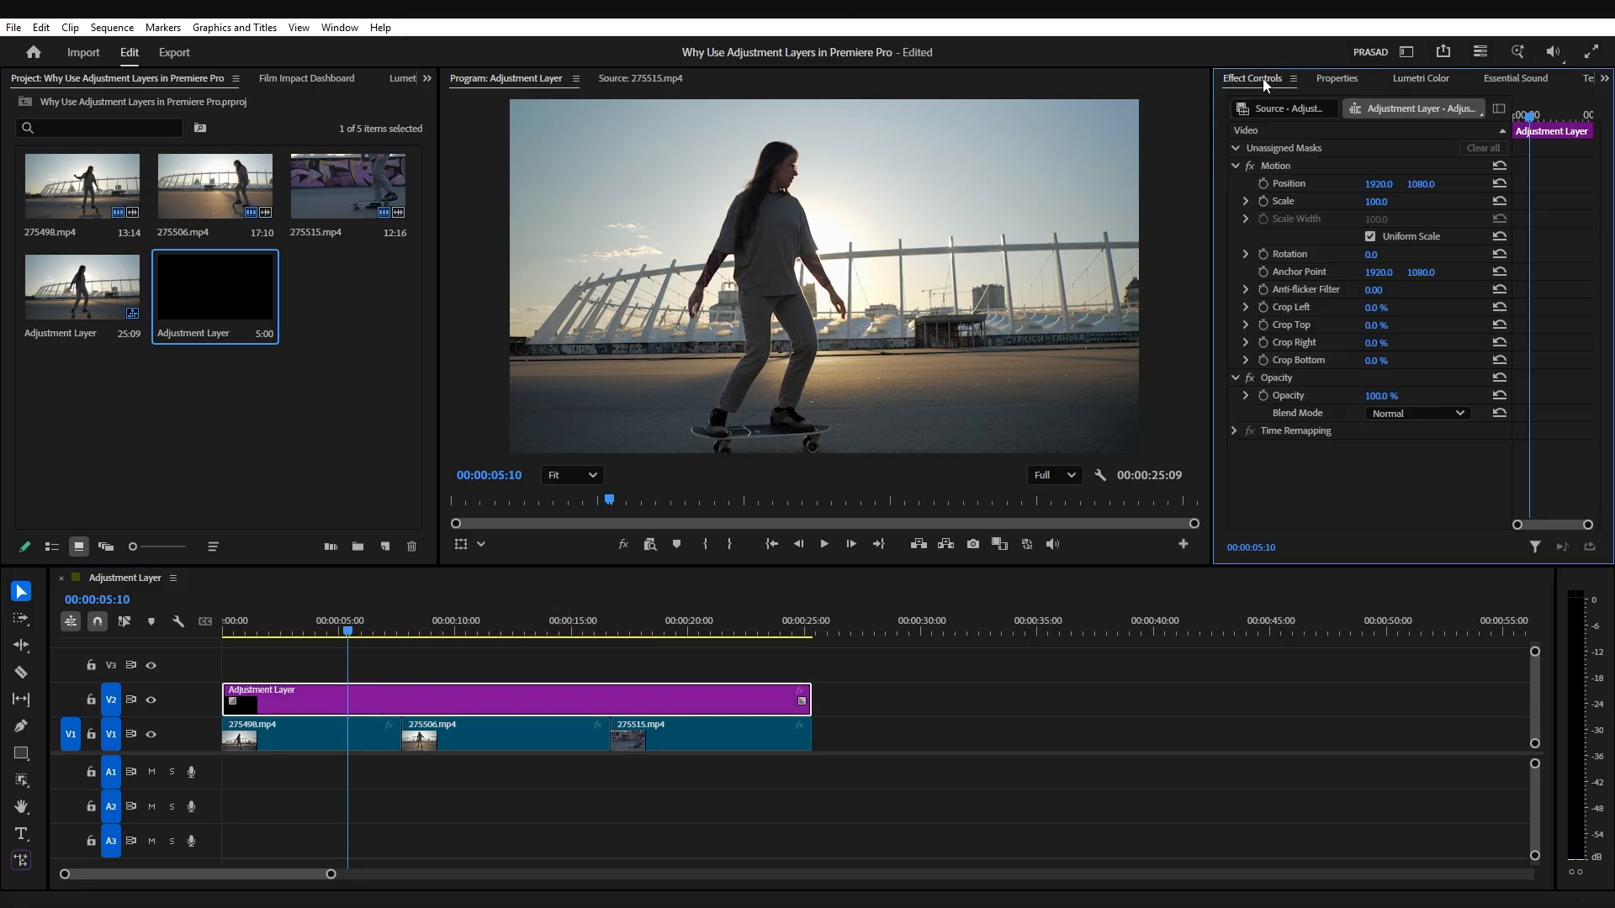
pyautogui.click(1375, 325)
pyautogui.write('12')
pyautogui.press('Return')
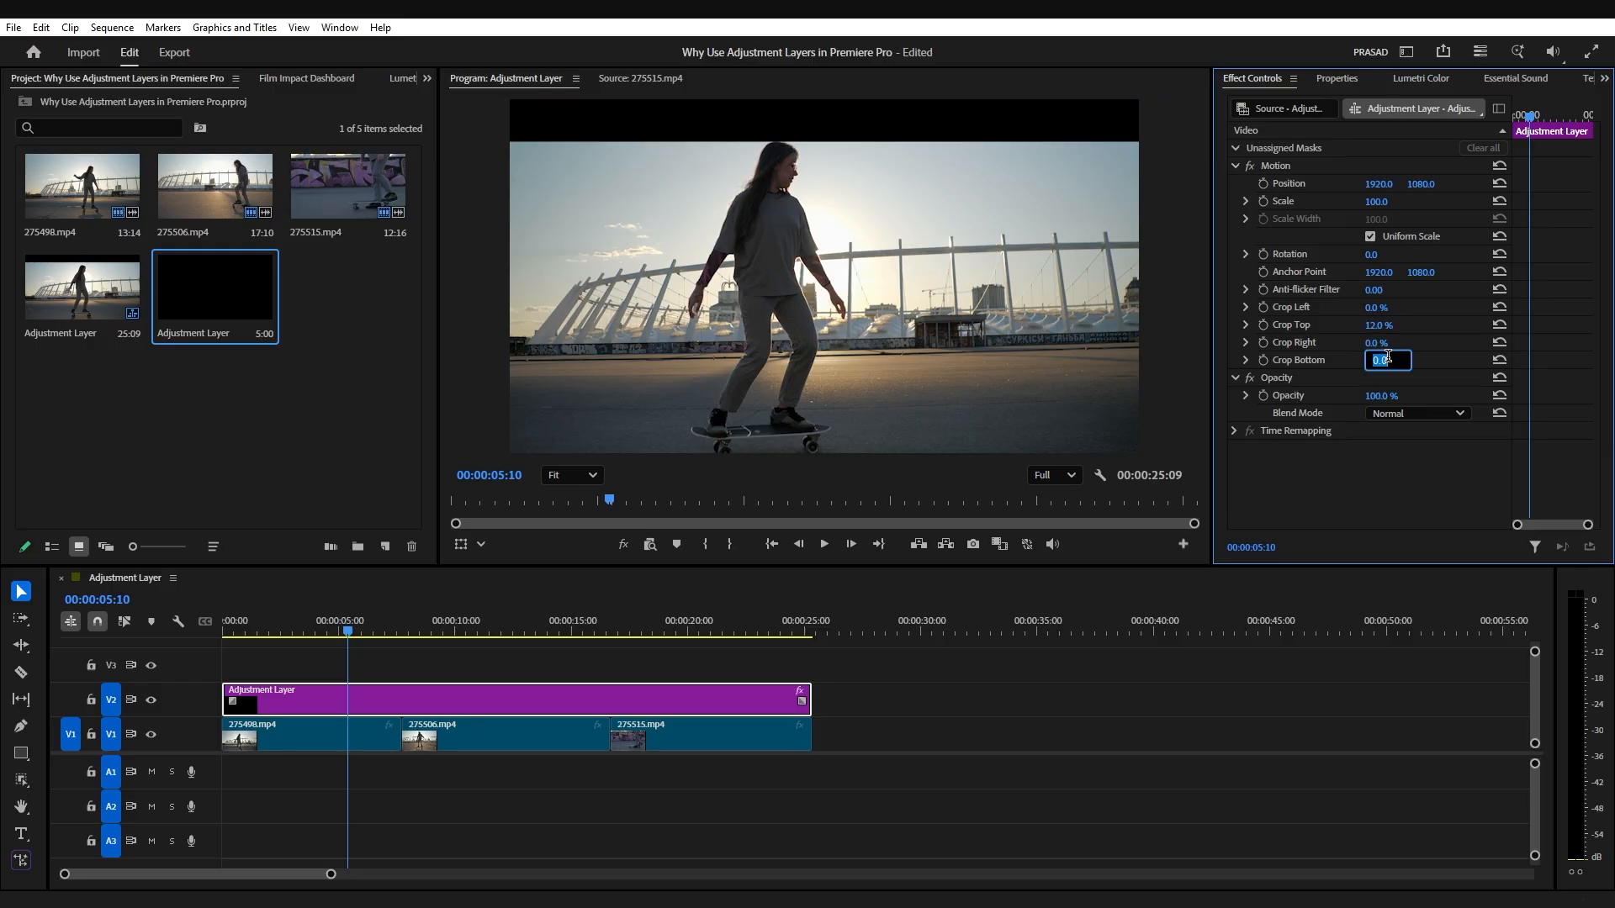
pyautogui.write('12')
pyautogui.press('Return')
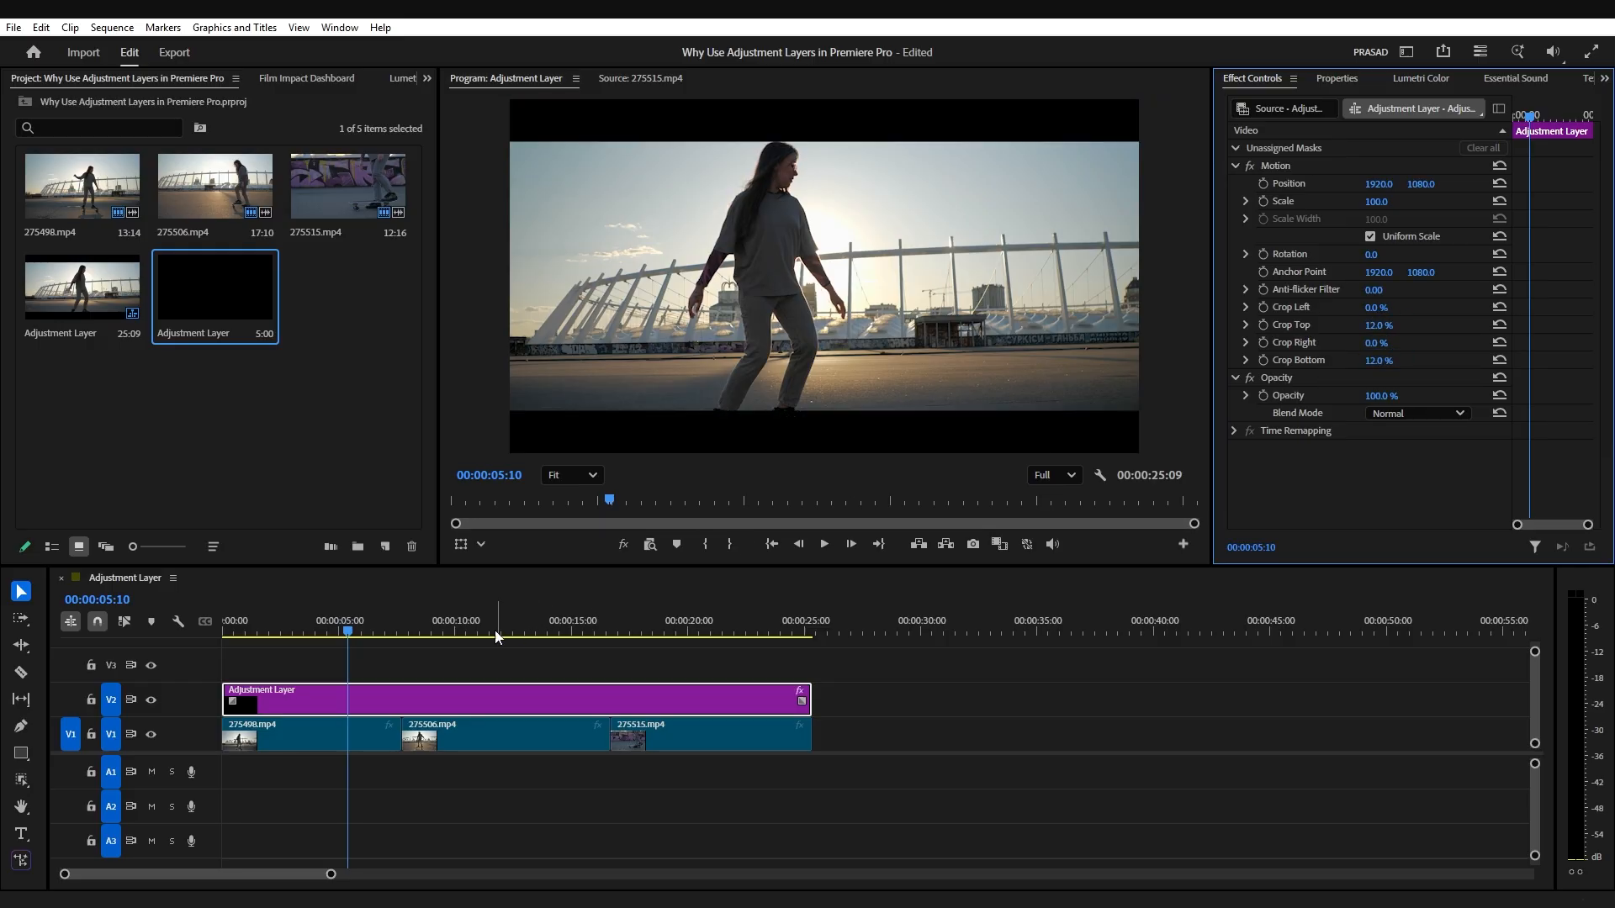
# Step: Shorten the adjustment layer to about 3 seconds and enable Crop Top and Crop Bottom keyframing at the sequence start
pyautogui.moveTo(349, 631); pyautogui.dragTo(219, 651)
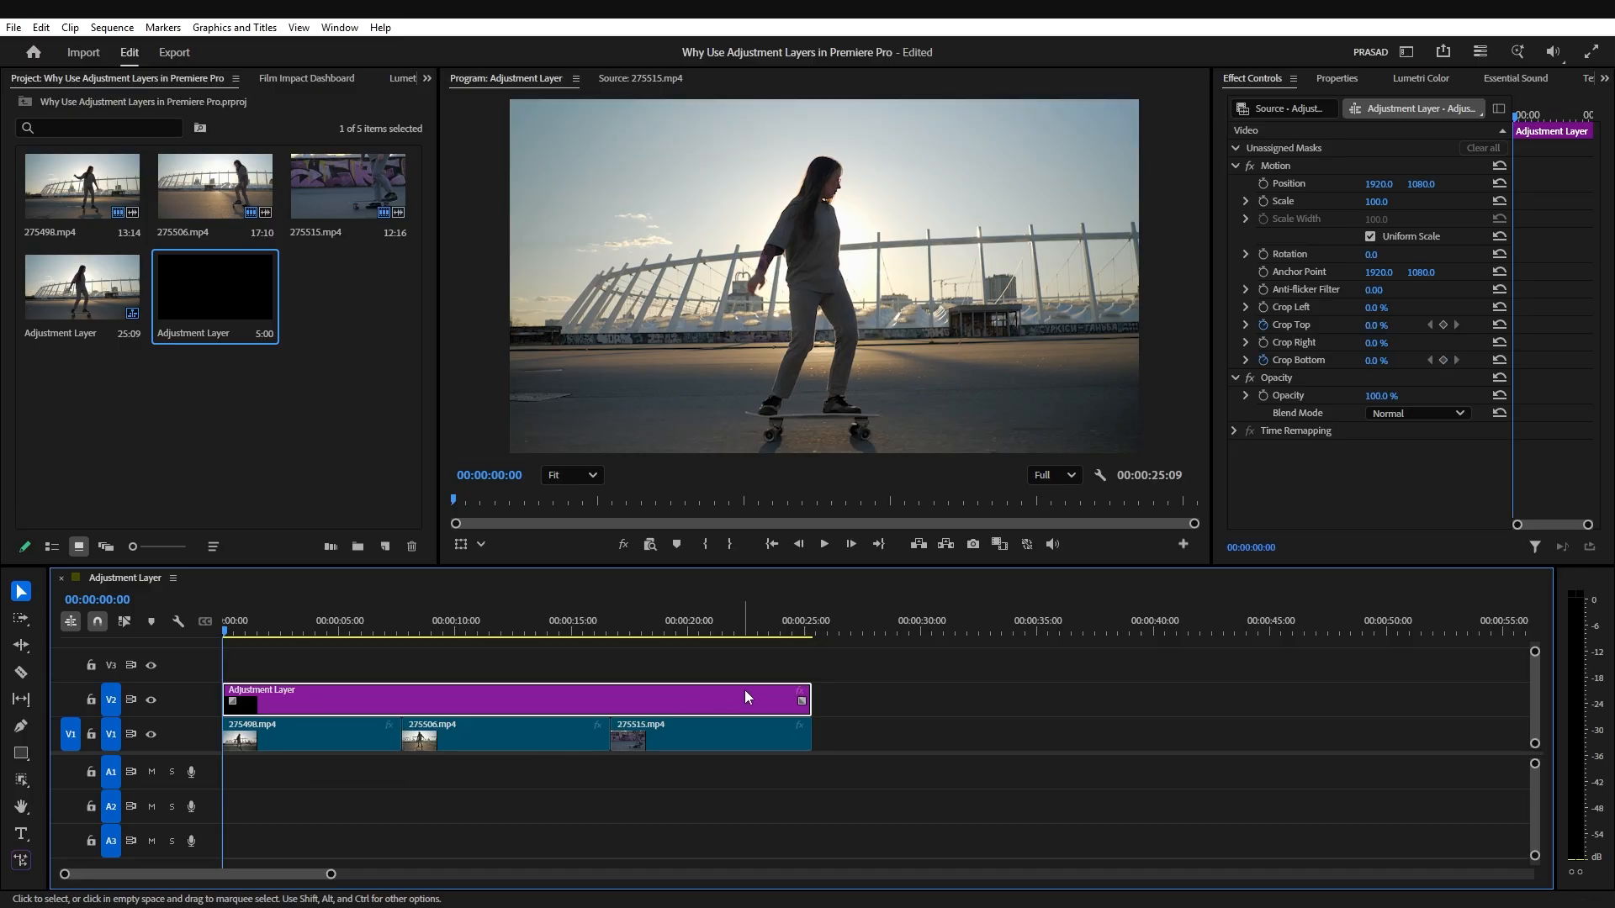
pyautogui.moveTo(807, 691); pyautogui.dragTo(291, 701)
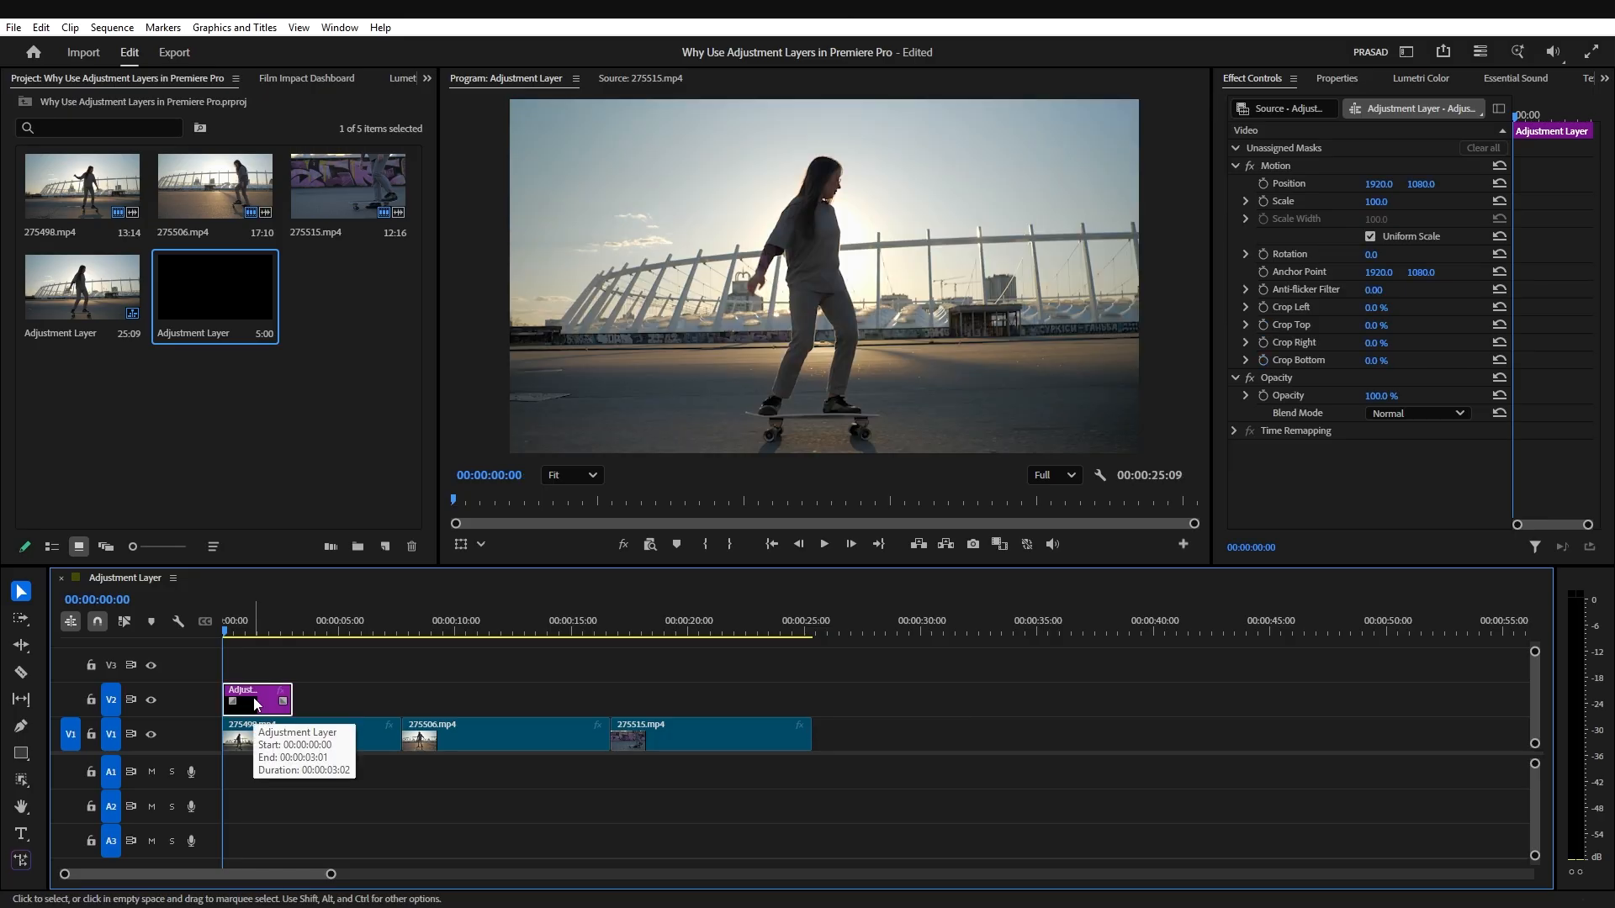
pyautogui.click(1264, 325)
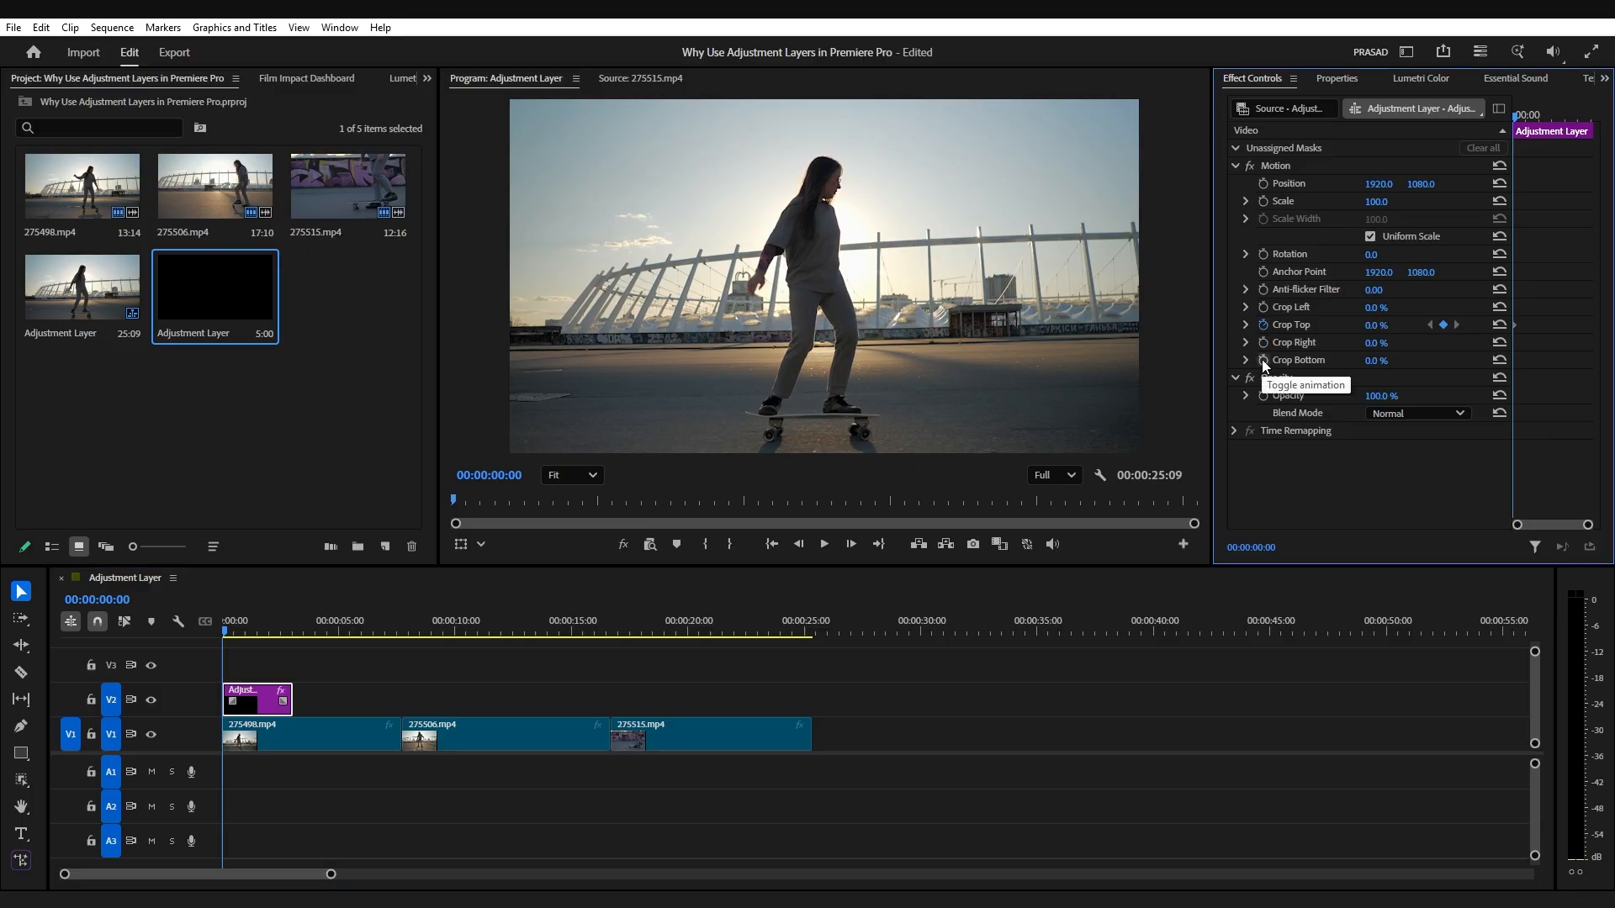
pyautogui.click(1262, 360)
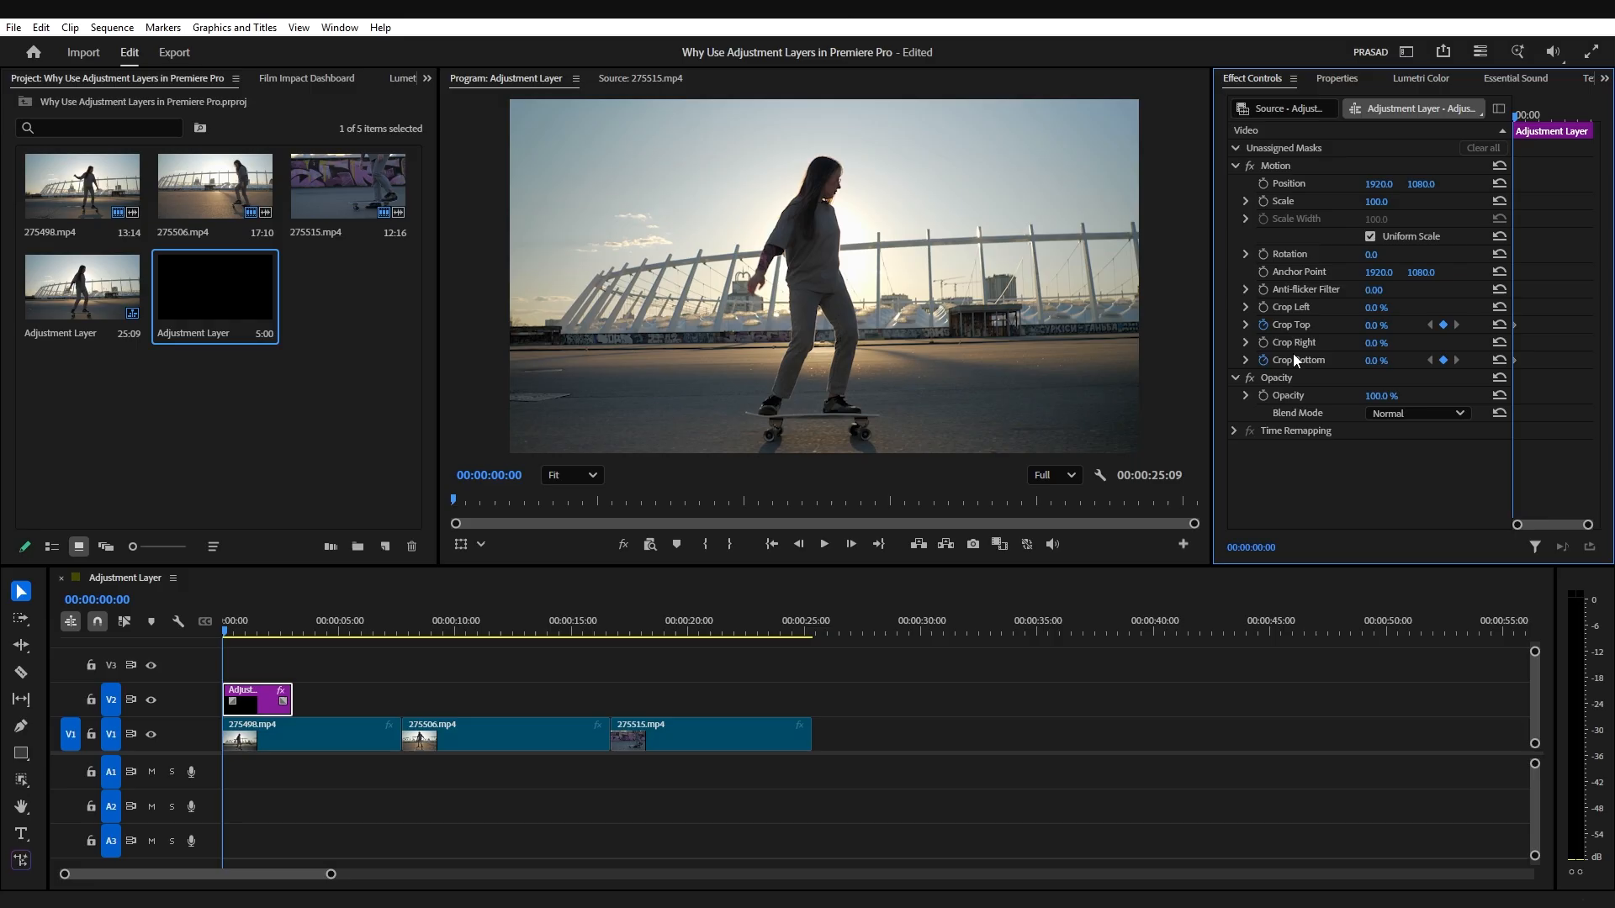
# Step: Set the starting Crop Top and Crop Bottom keyframes to 50%
pyautogui.click(1377, 325)
pyautogui.write('50')
pyautogui.press('Return')
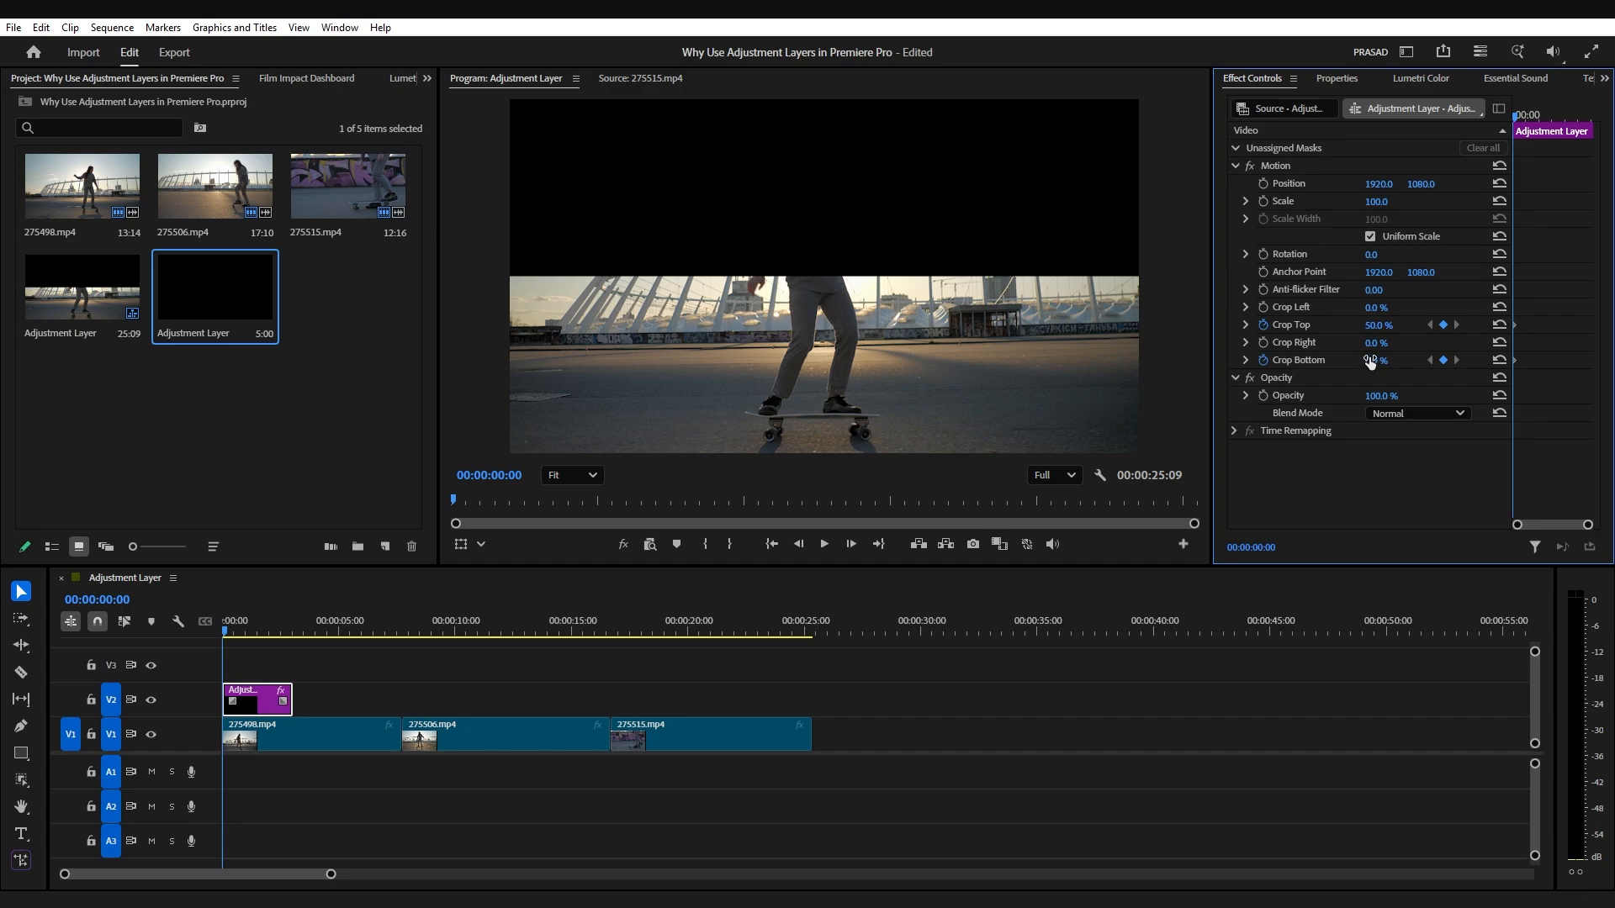
pyautogui.click(1374, 360)
pyautogui.write('50')
pyautogui.press('Return')
# Step: Add Crop Top and Crop Bottom keyframes of 0% at 00:00:02:20
pyautogui.moveTo(277, 637); pyautogui.dragTo(292, 643)
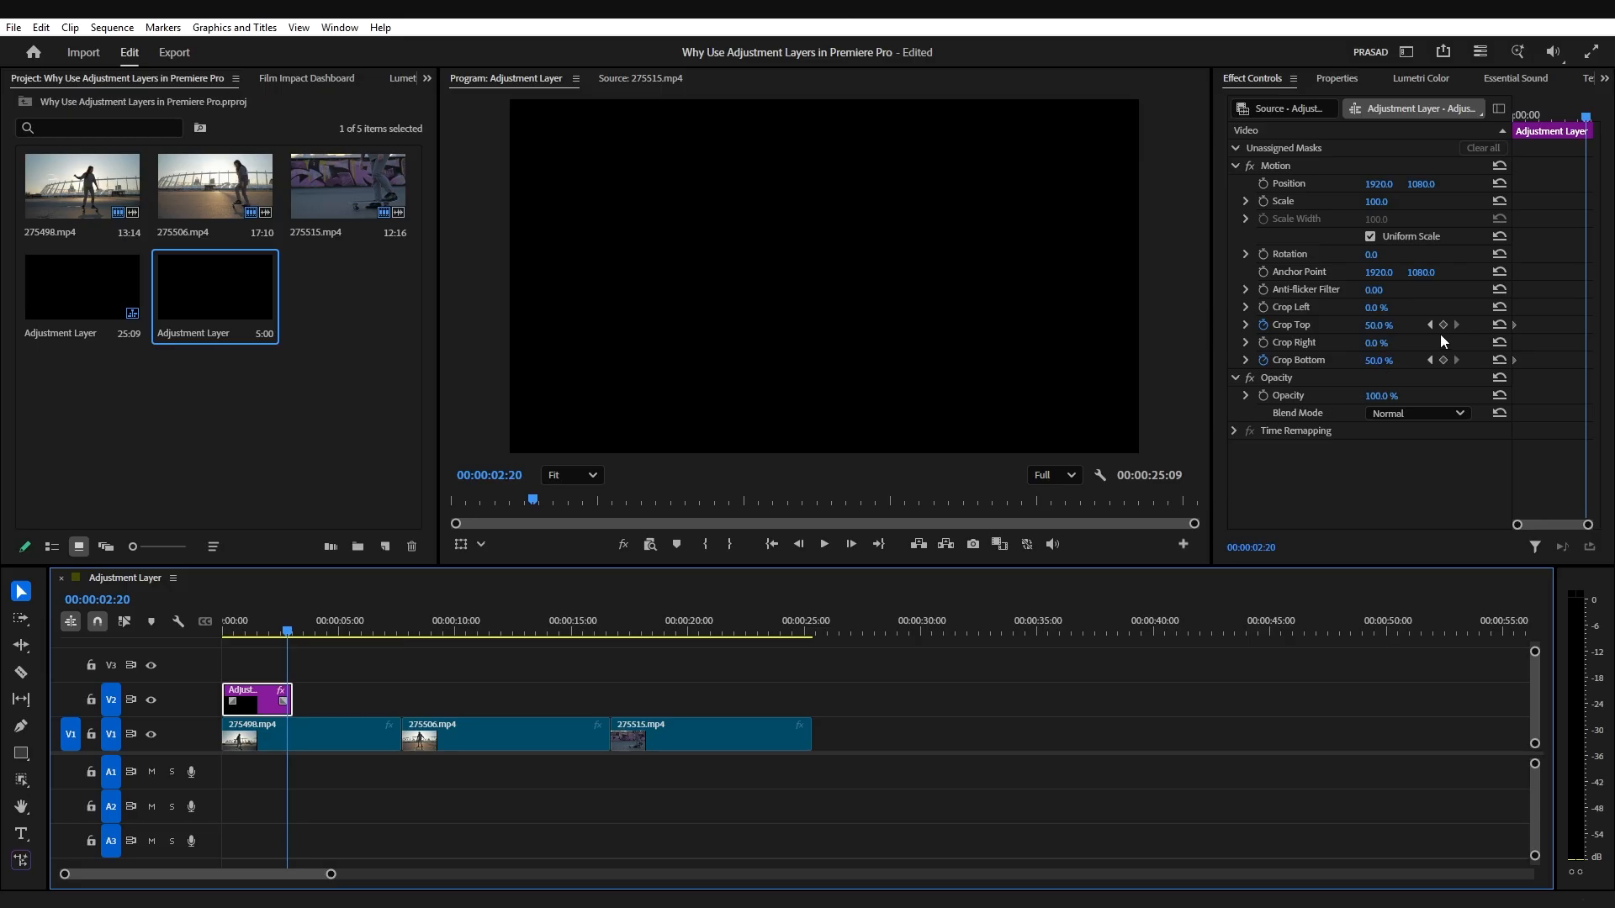
pyautogui.click(1374, 326)
pyautogui.write('0')
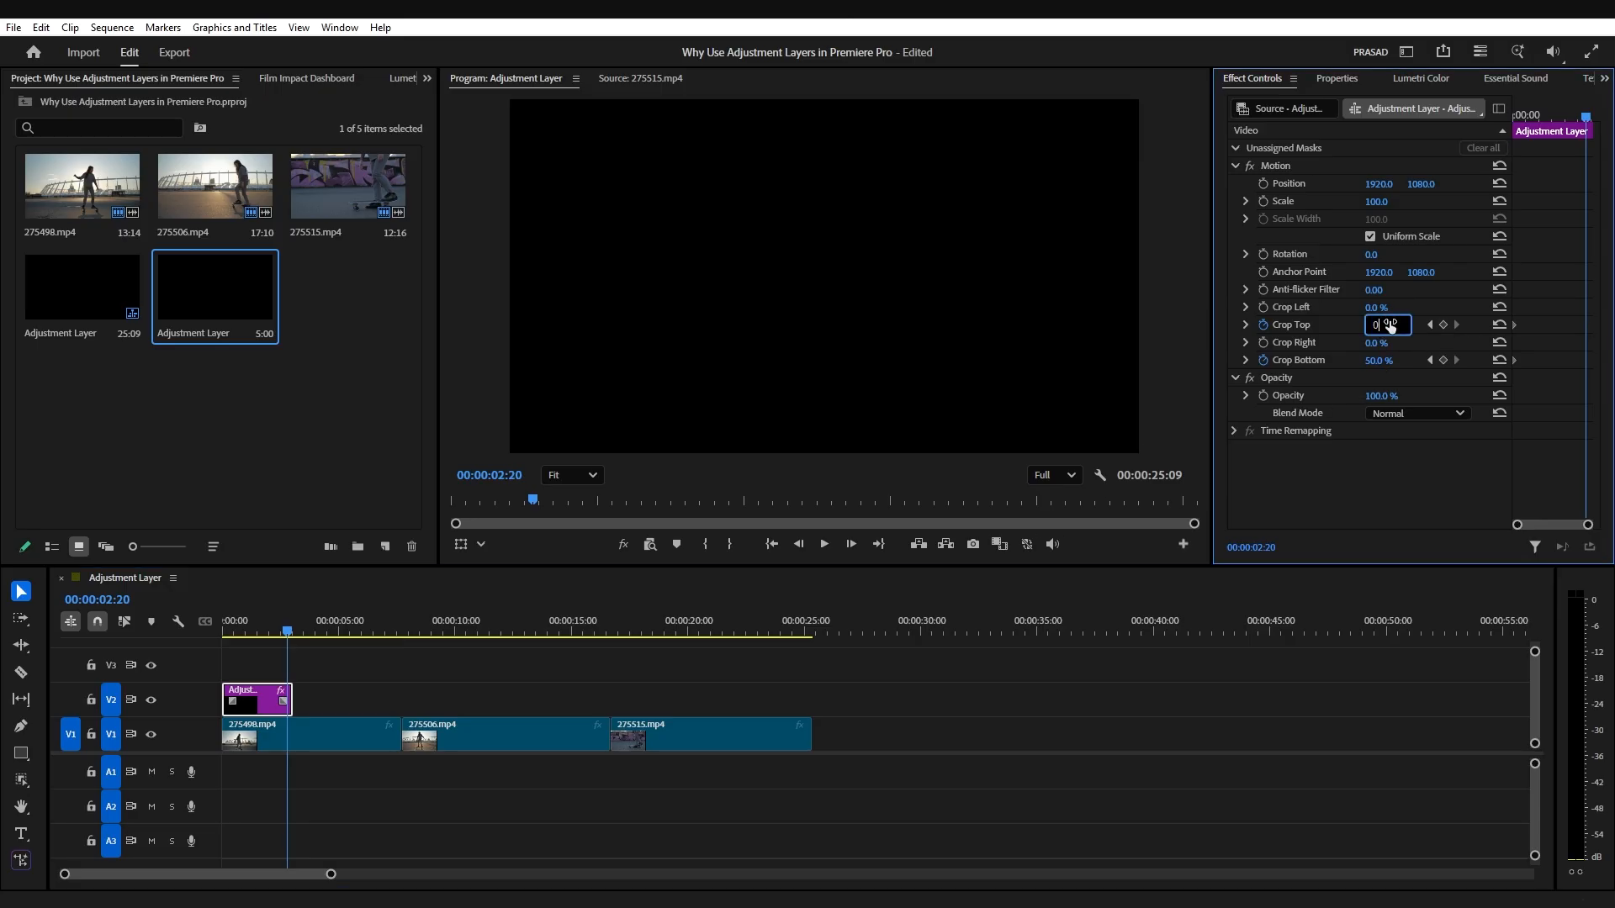
pyautogui.press('Return')
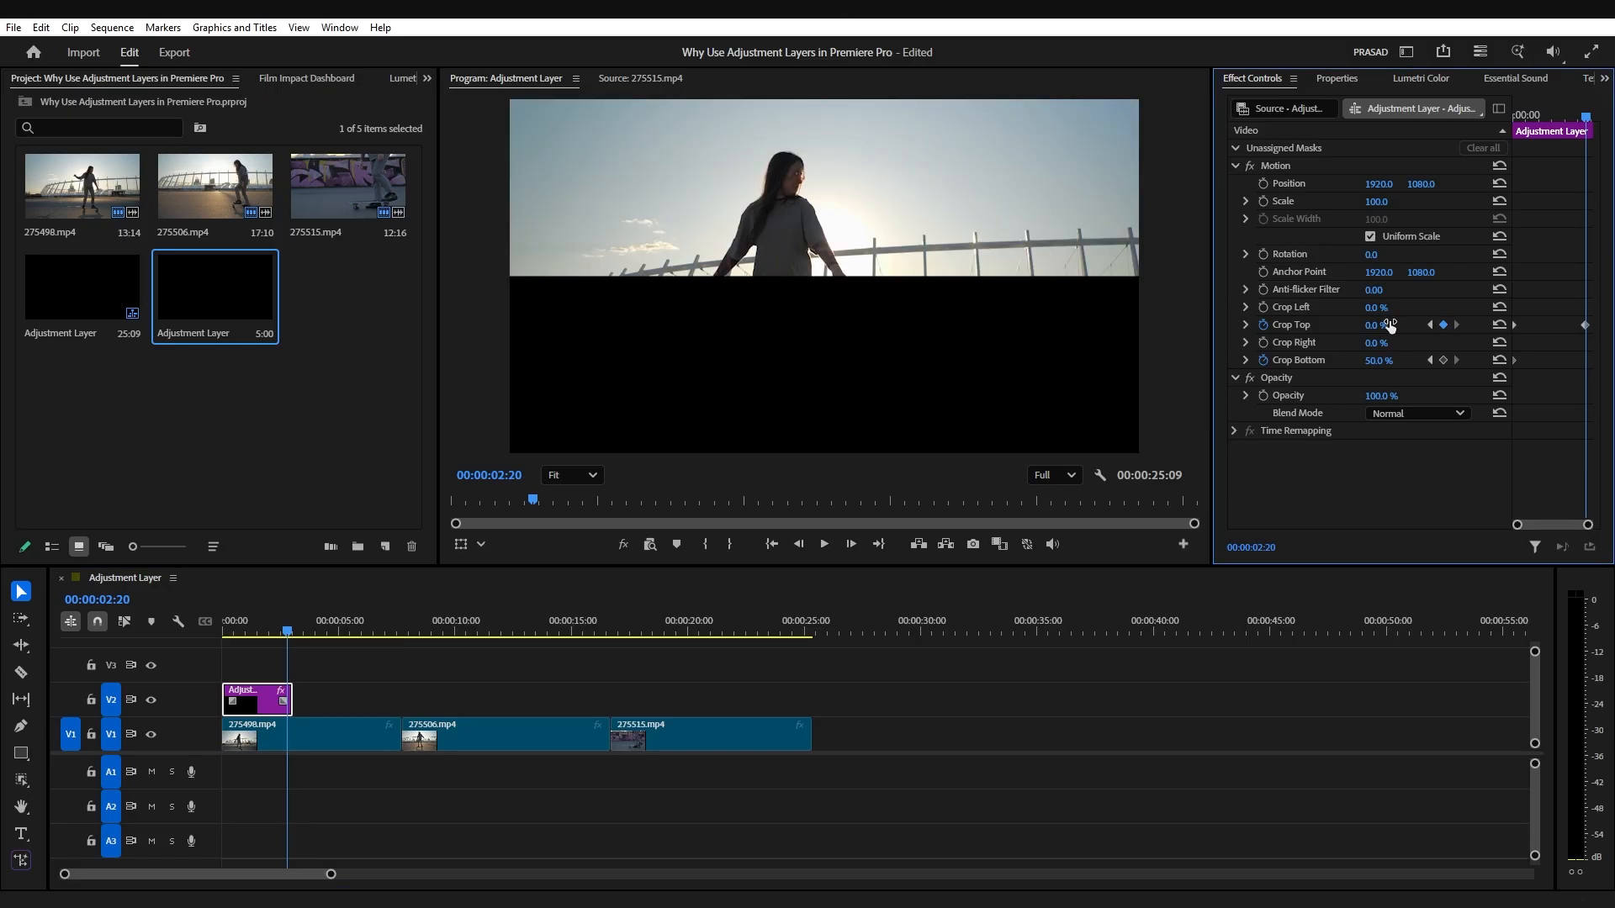
pyautogui.click(1374, 361)
pyautogui.write('0')
pyautogui.press('Return')
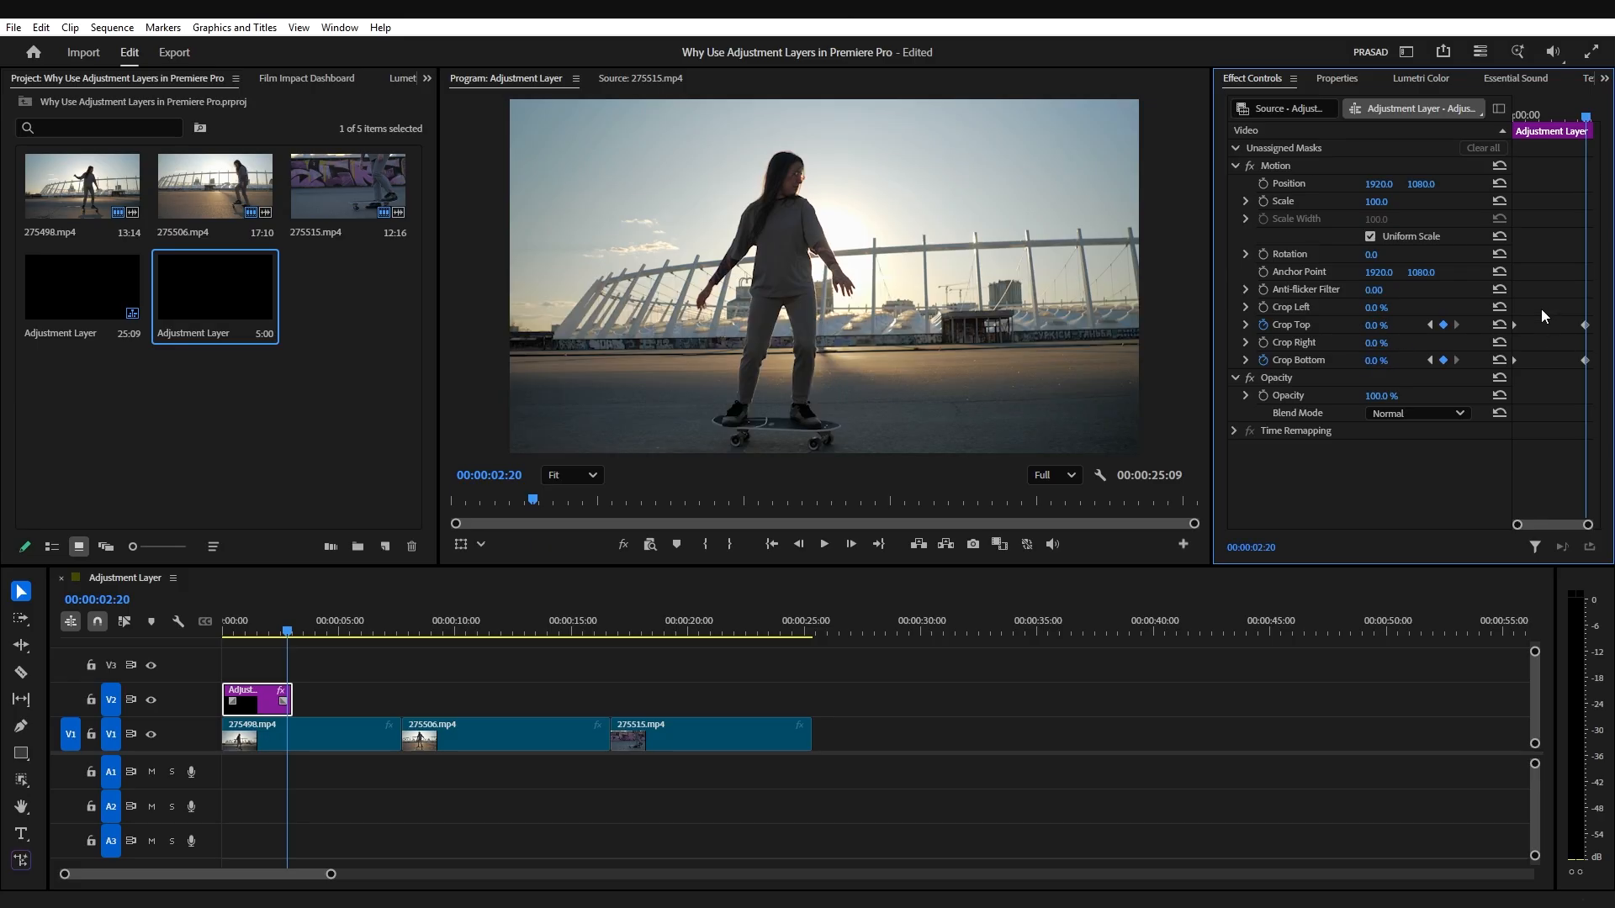
# Step: Apply Ease Out to the two starting crop keyframes
pyautogui.moveTo(1540, 310); pyautogui.dragTo(1504, 393)
pyautogui.rightClick(1513, 357)
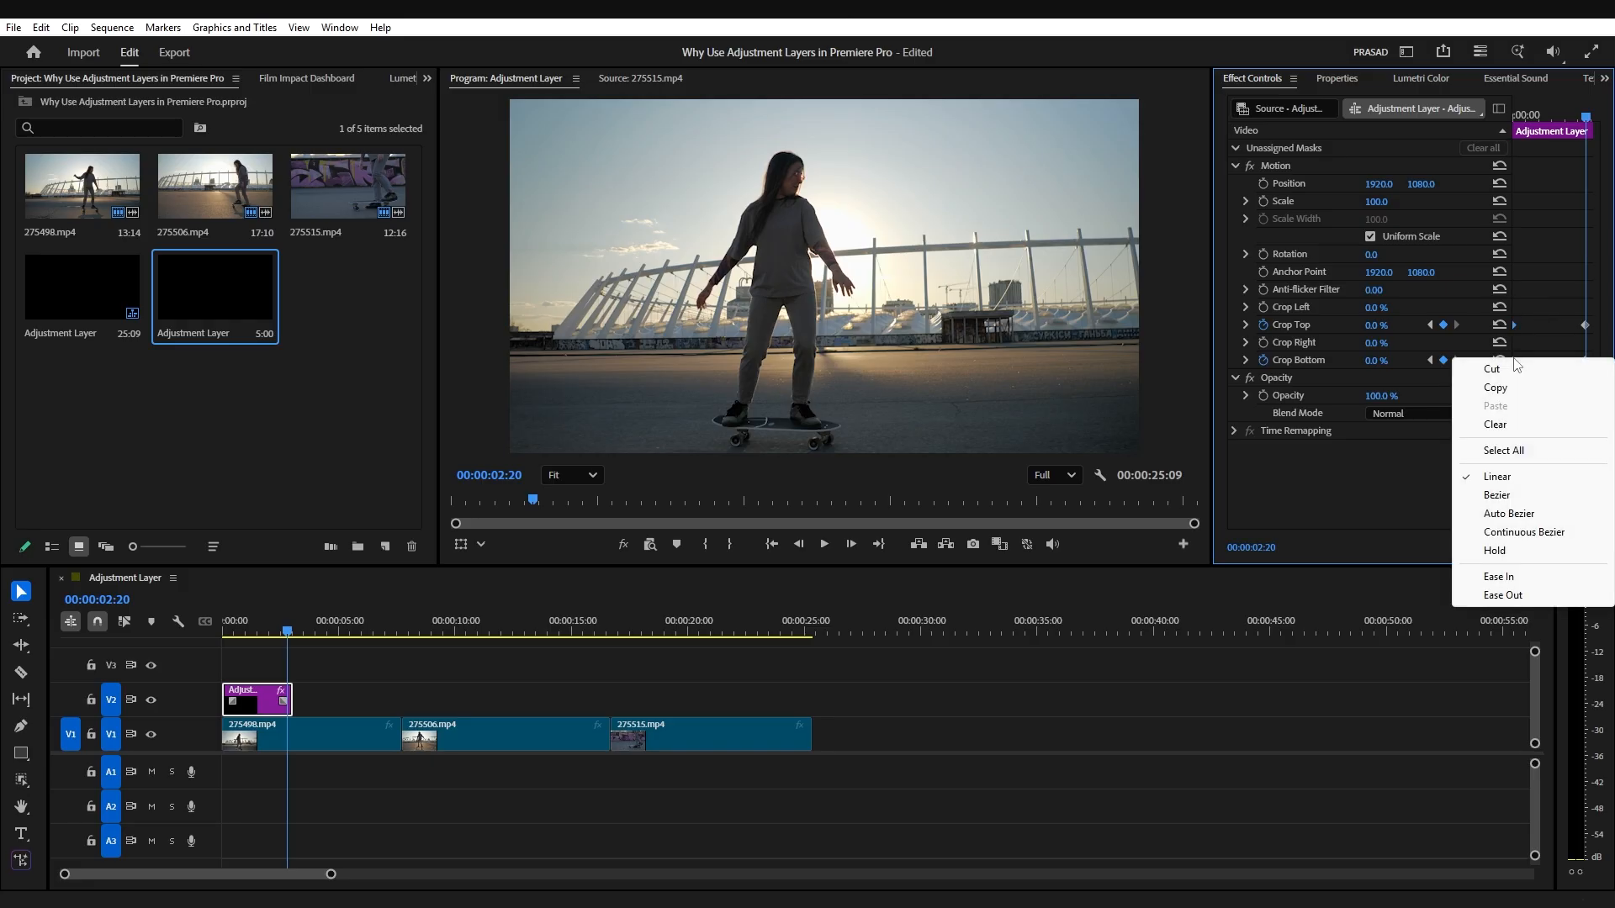
pyautogui.click(1541, 596)
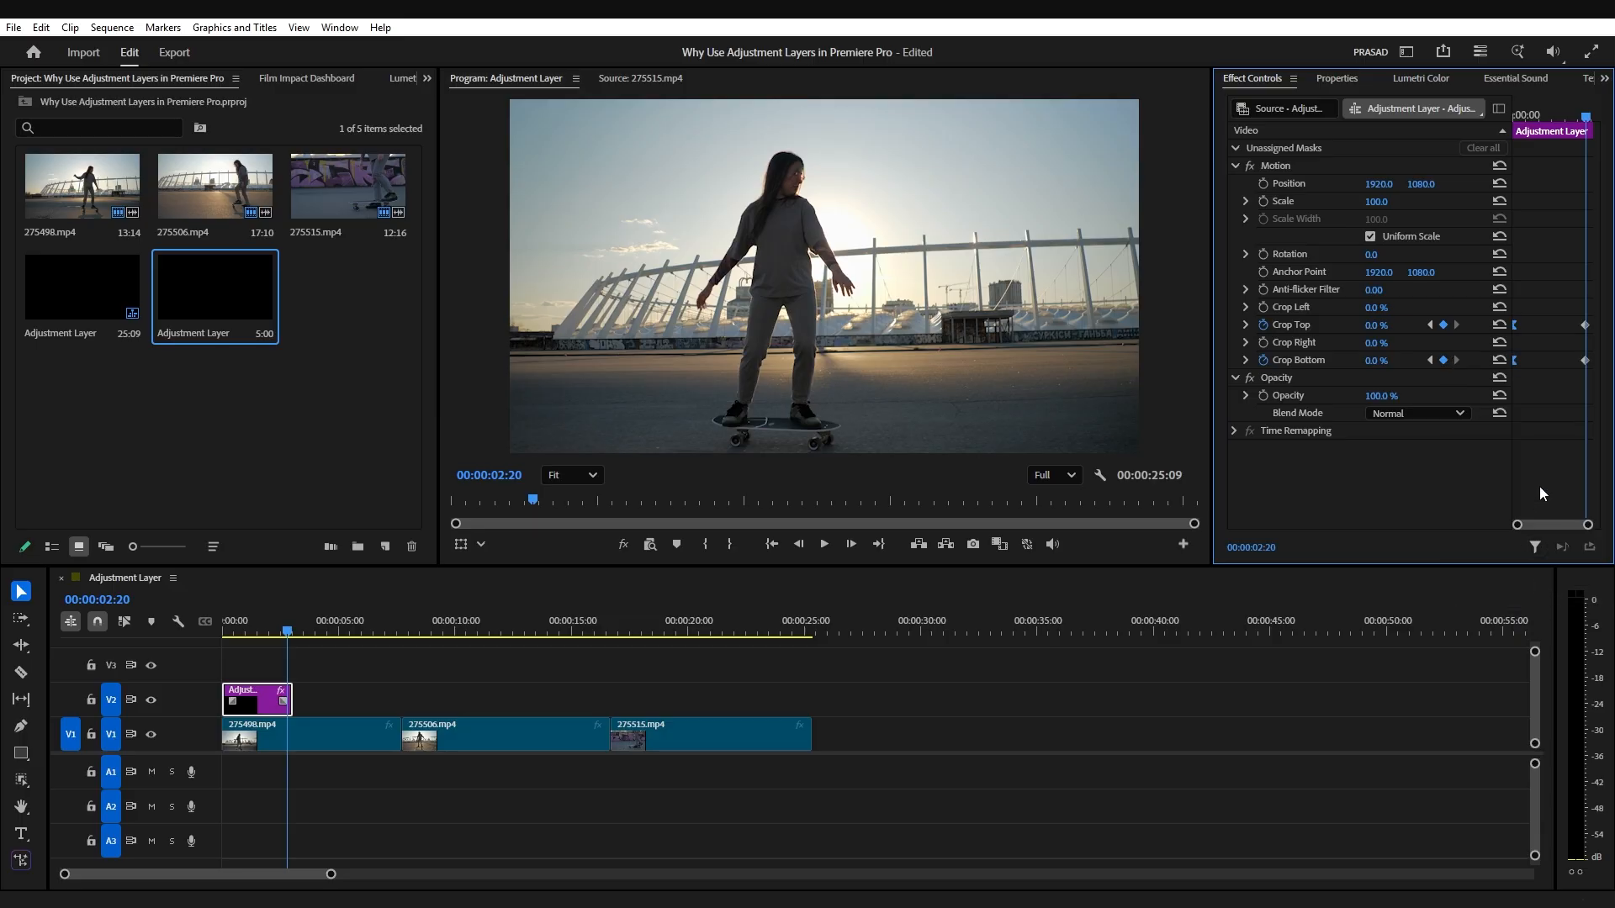
# Step: Apply Ease In to the two ending crop keyframes and shift them to the end of the adjustment layer
pyautogui.moveTo(1555, 300); pyautogui.dragTo(1590, 401)
pyautogui.rightClick(1585, 363)
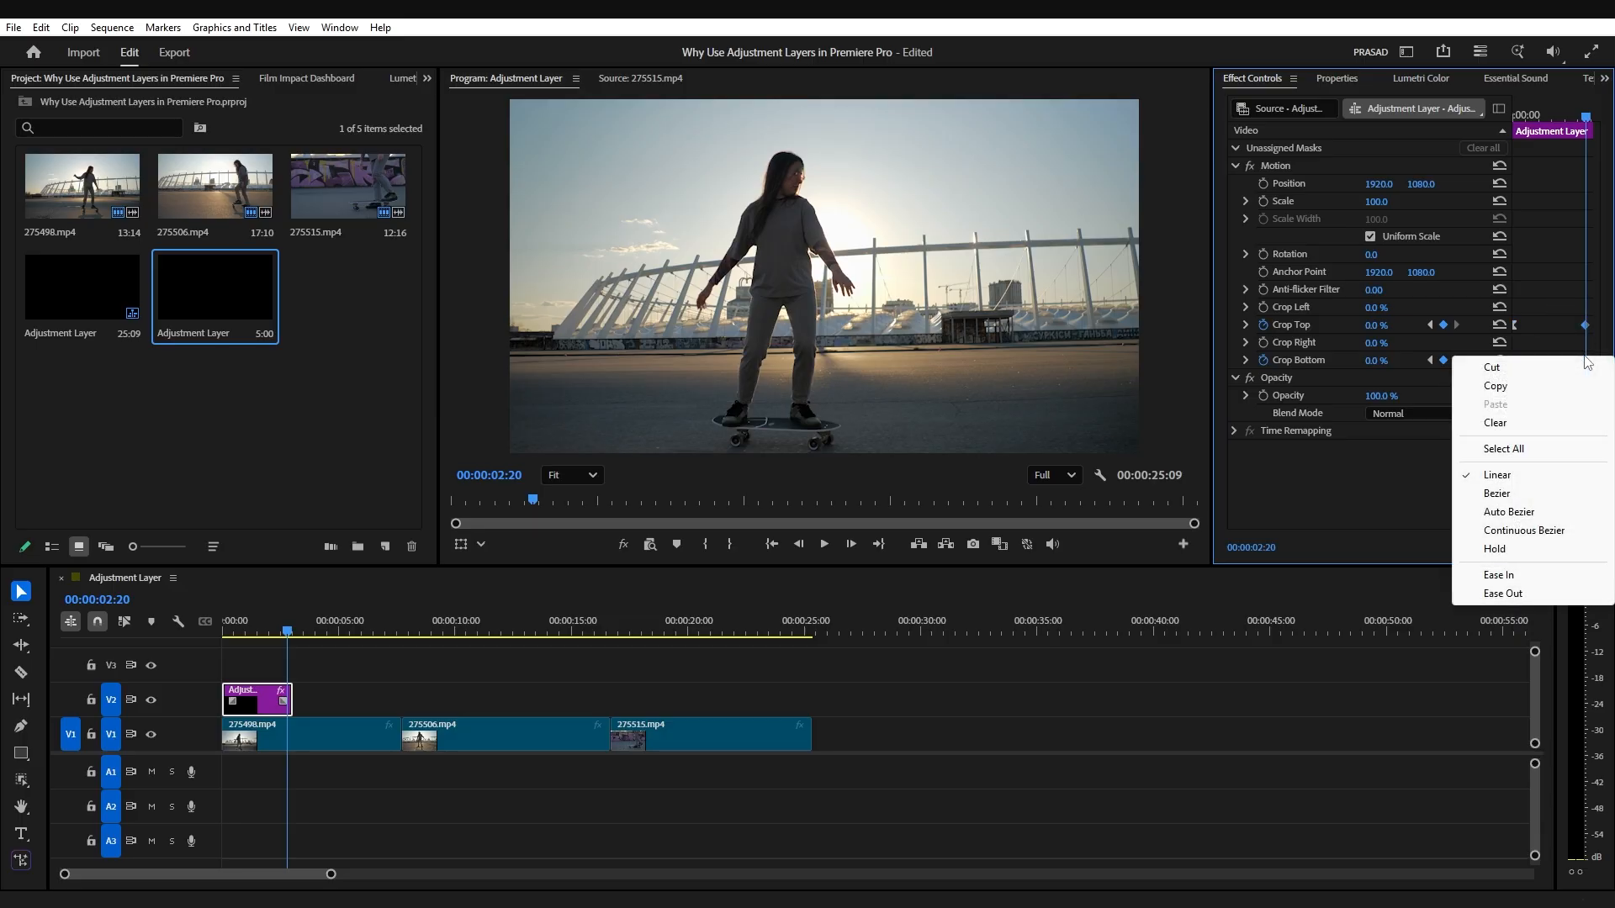
pyautogui.click(1533, 577)
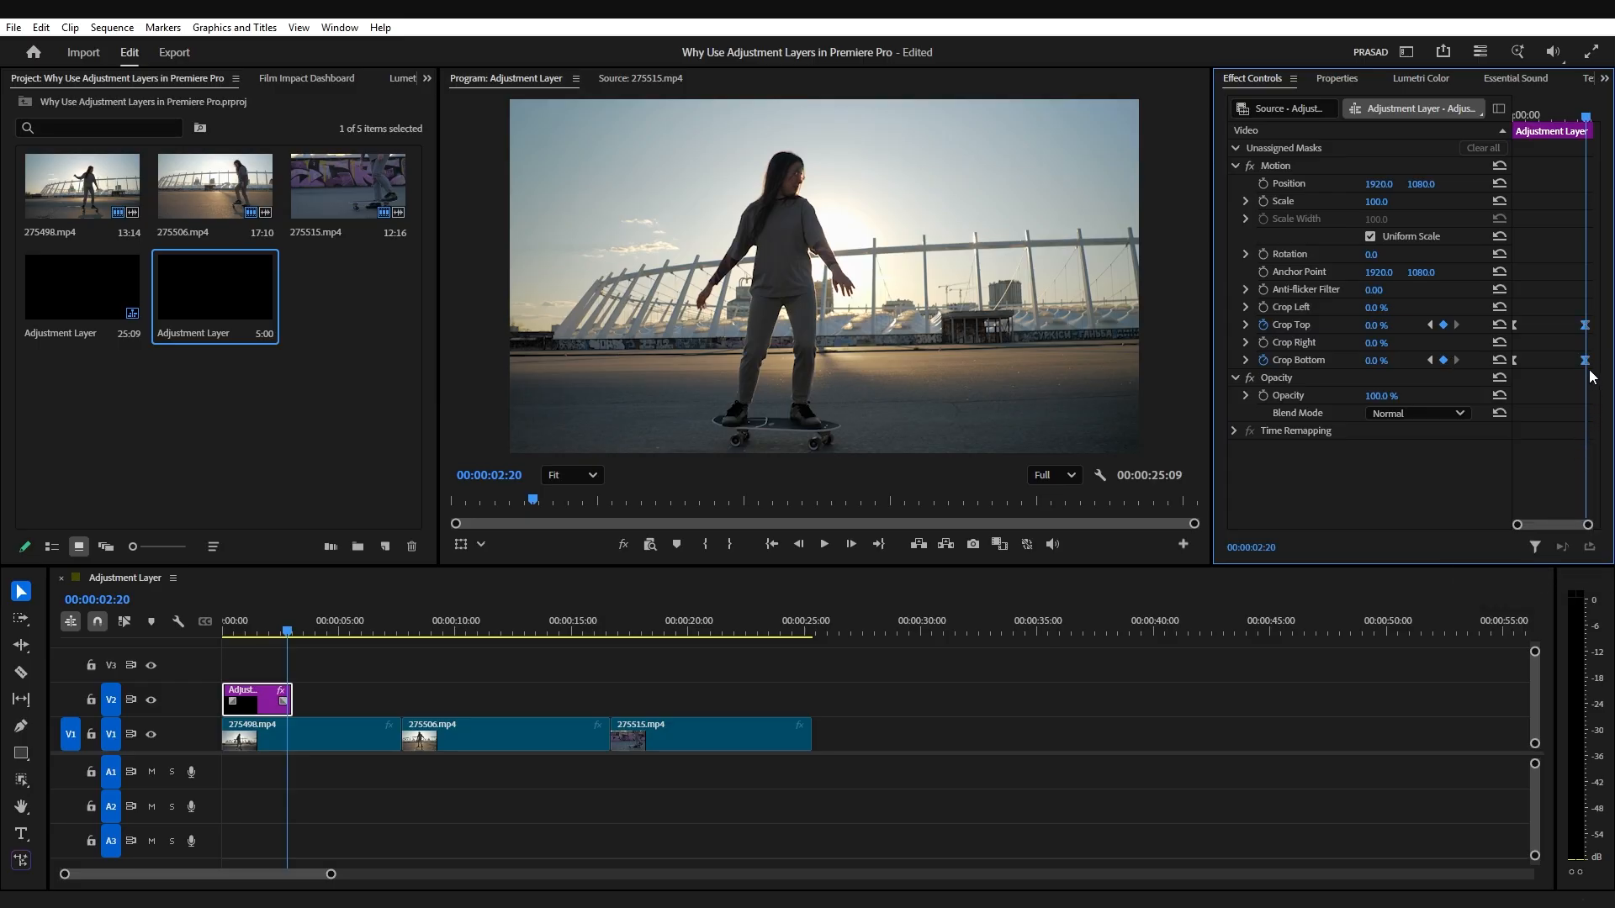
pyautogui.moveTo(1587, 368); pyautogui.dragTo(1612, 371)
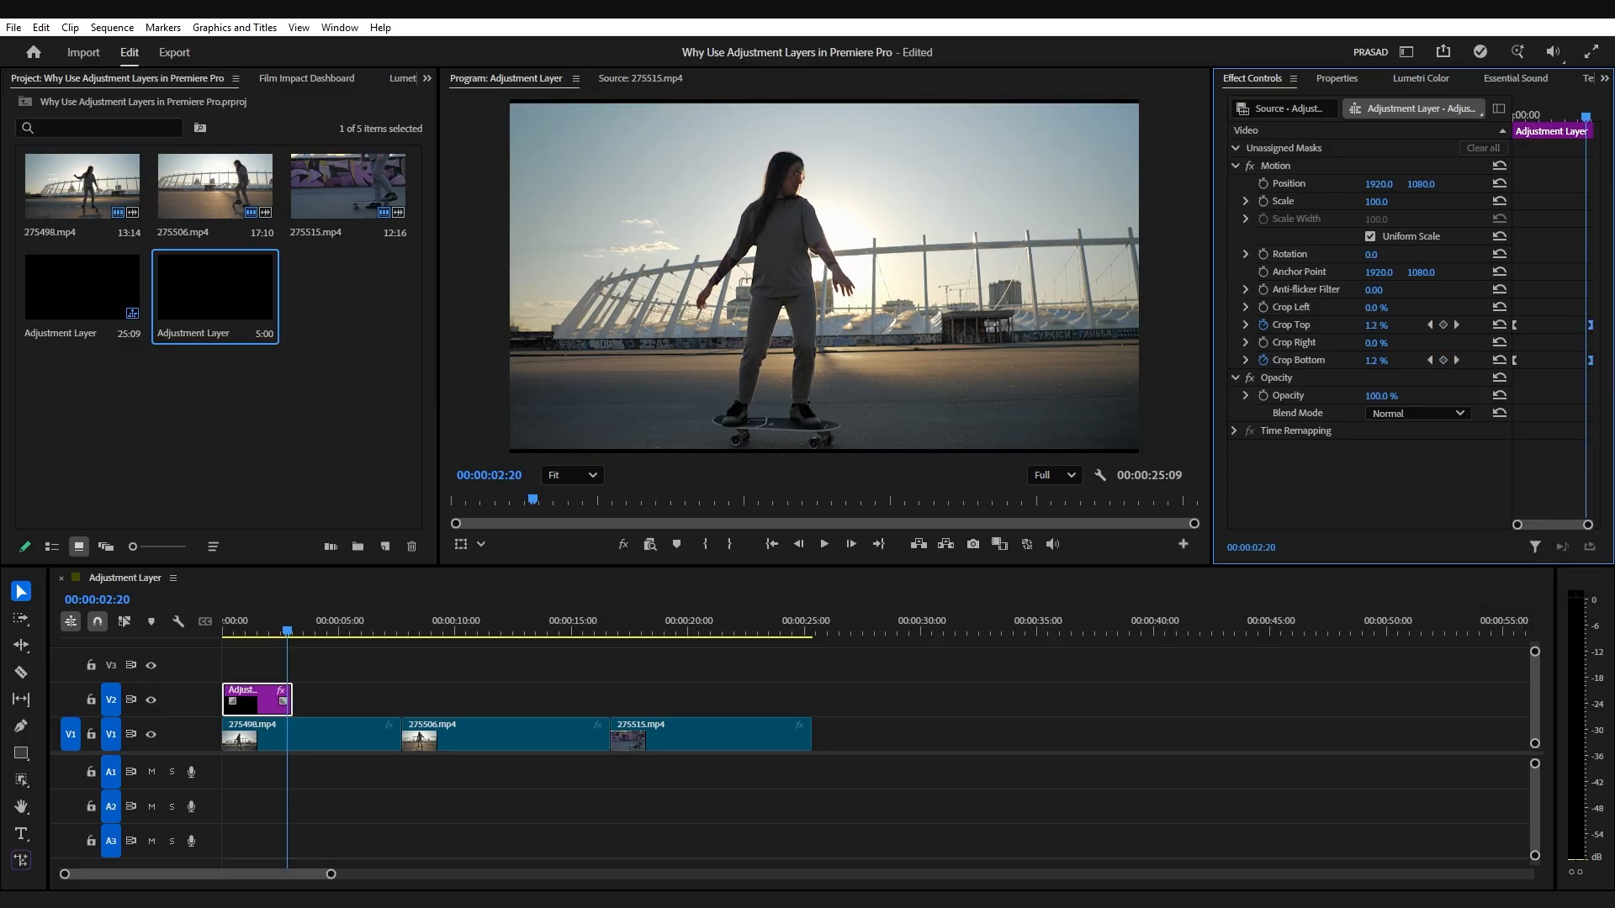
# Step: Play the sequence from the start to review the opening-bars crop animation
pyautogui.moveTo(287, 632); pyautogui.dragTo(199, 629)
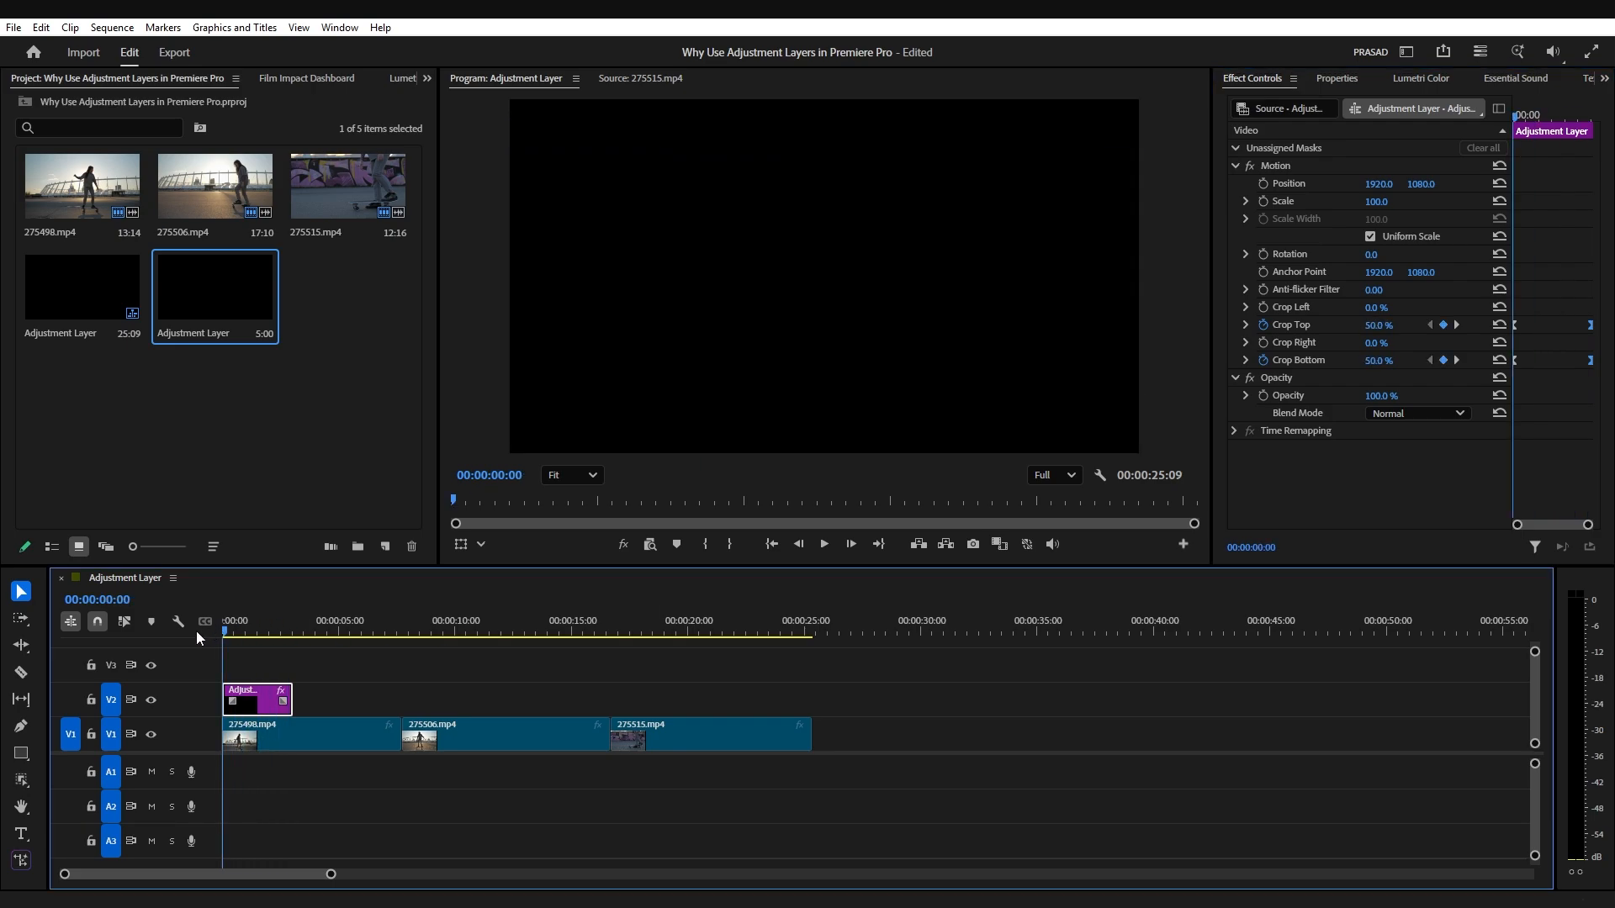
pyautogui.press('space')
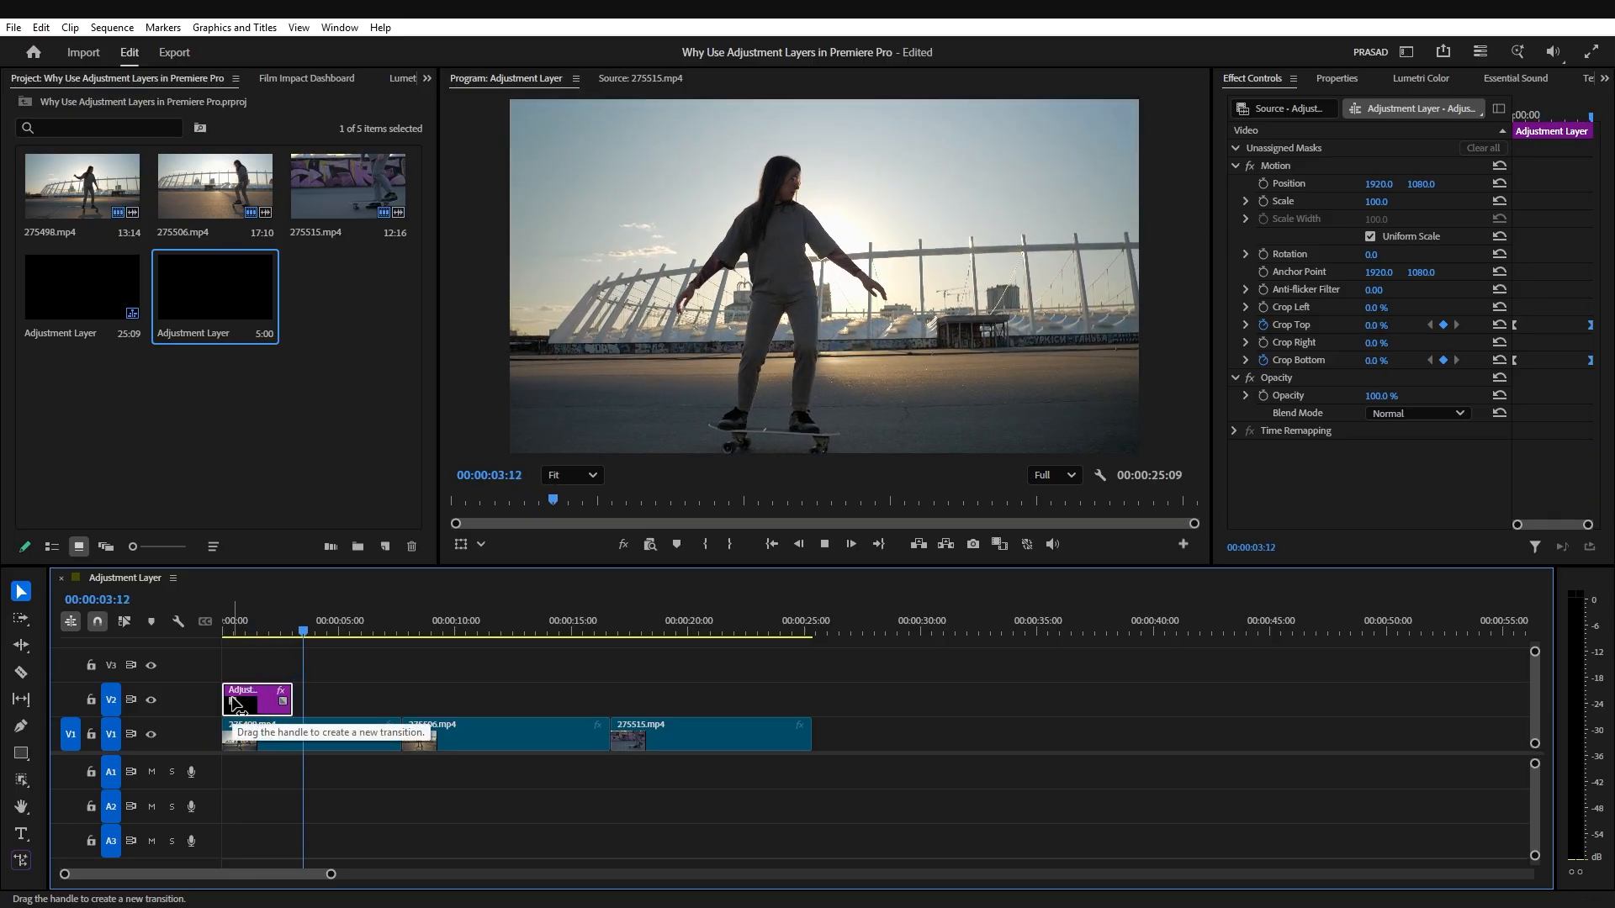
pyautogui.click(392, 632)
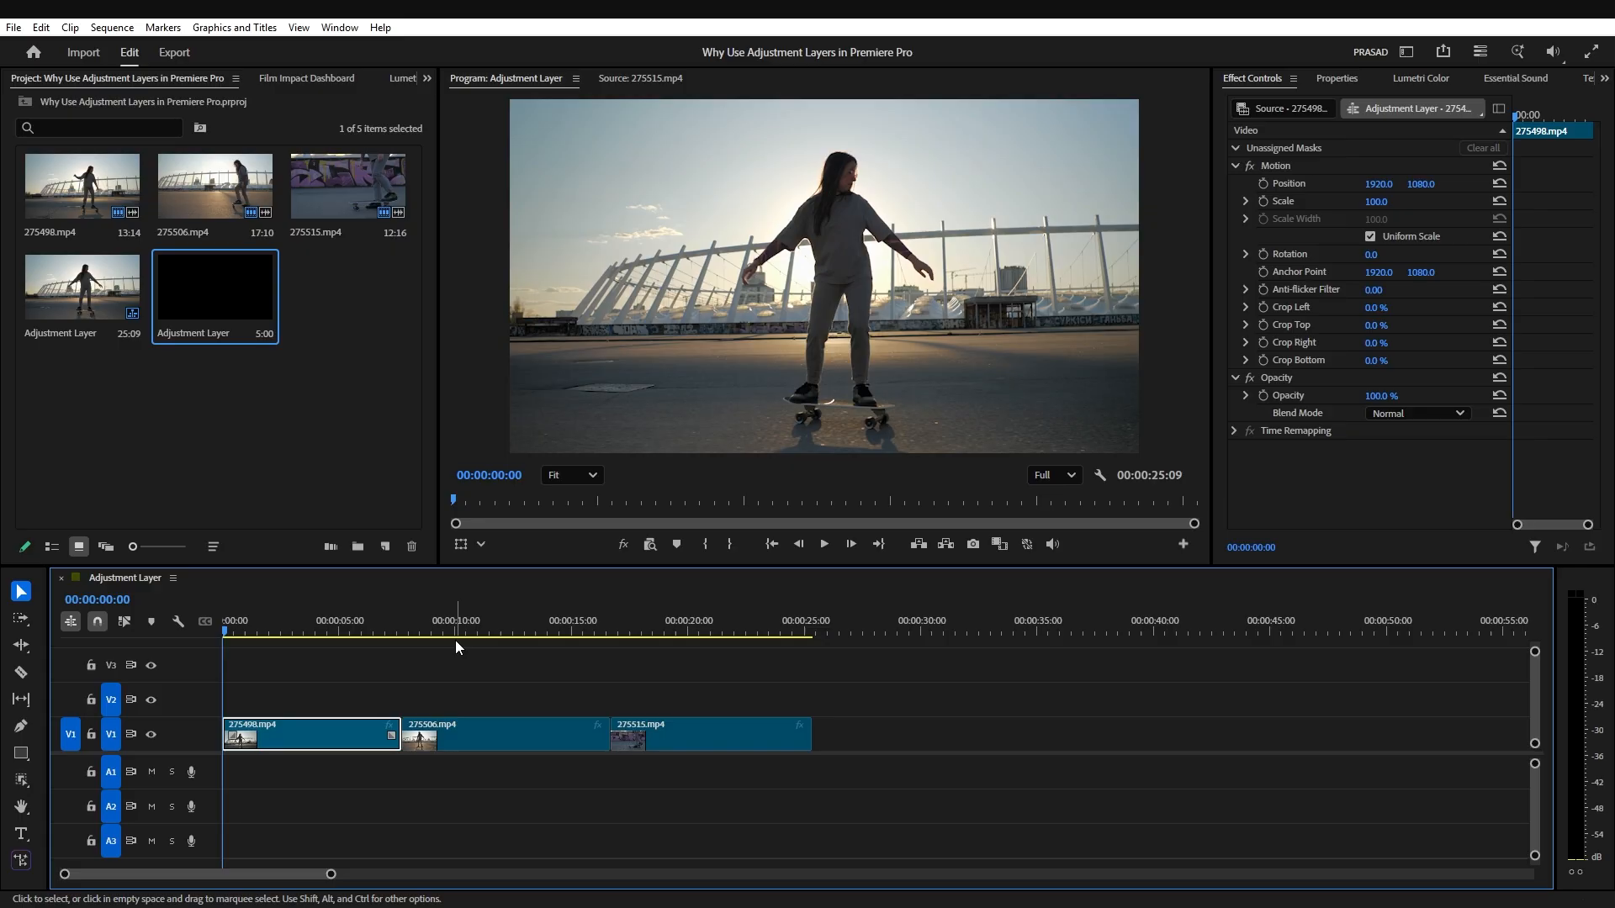
# Step: Place the adjustment layer on V2 at the sequence start and add the title text "SKATEBOARD" above it
pyautogui.moveTo(222, 289); pyautogui.dragTo(230, 706)
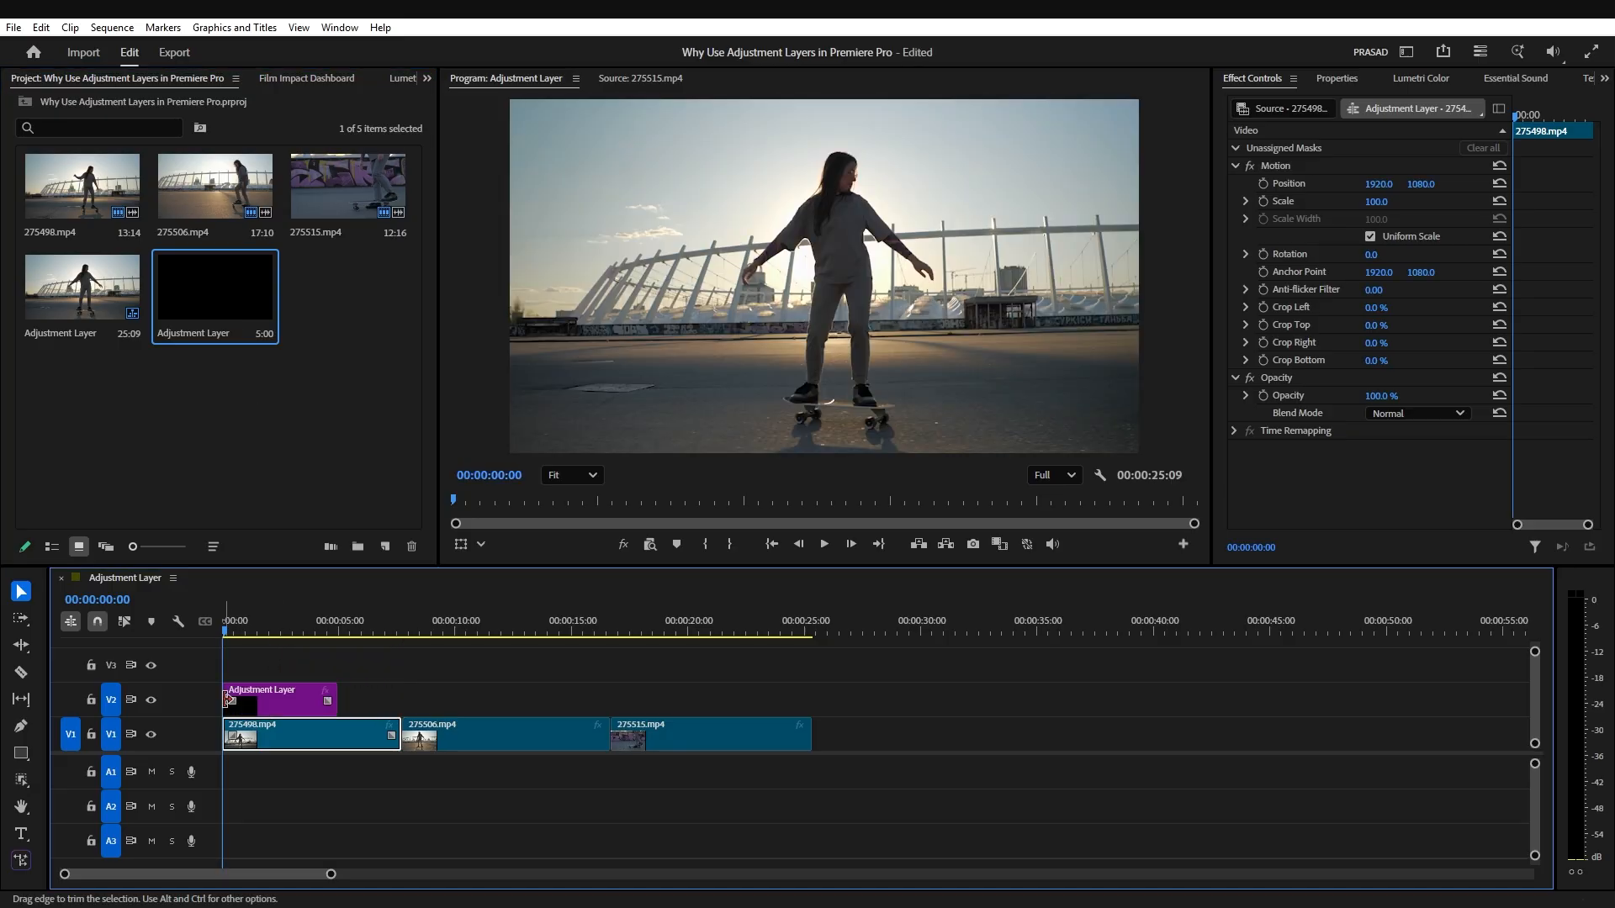
pyautogui.click(23, 835)
pyautogui.click(562, 253)
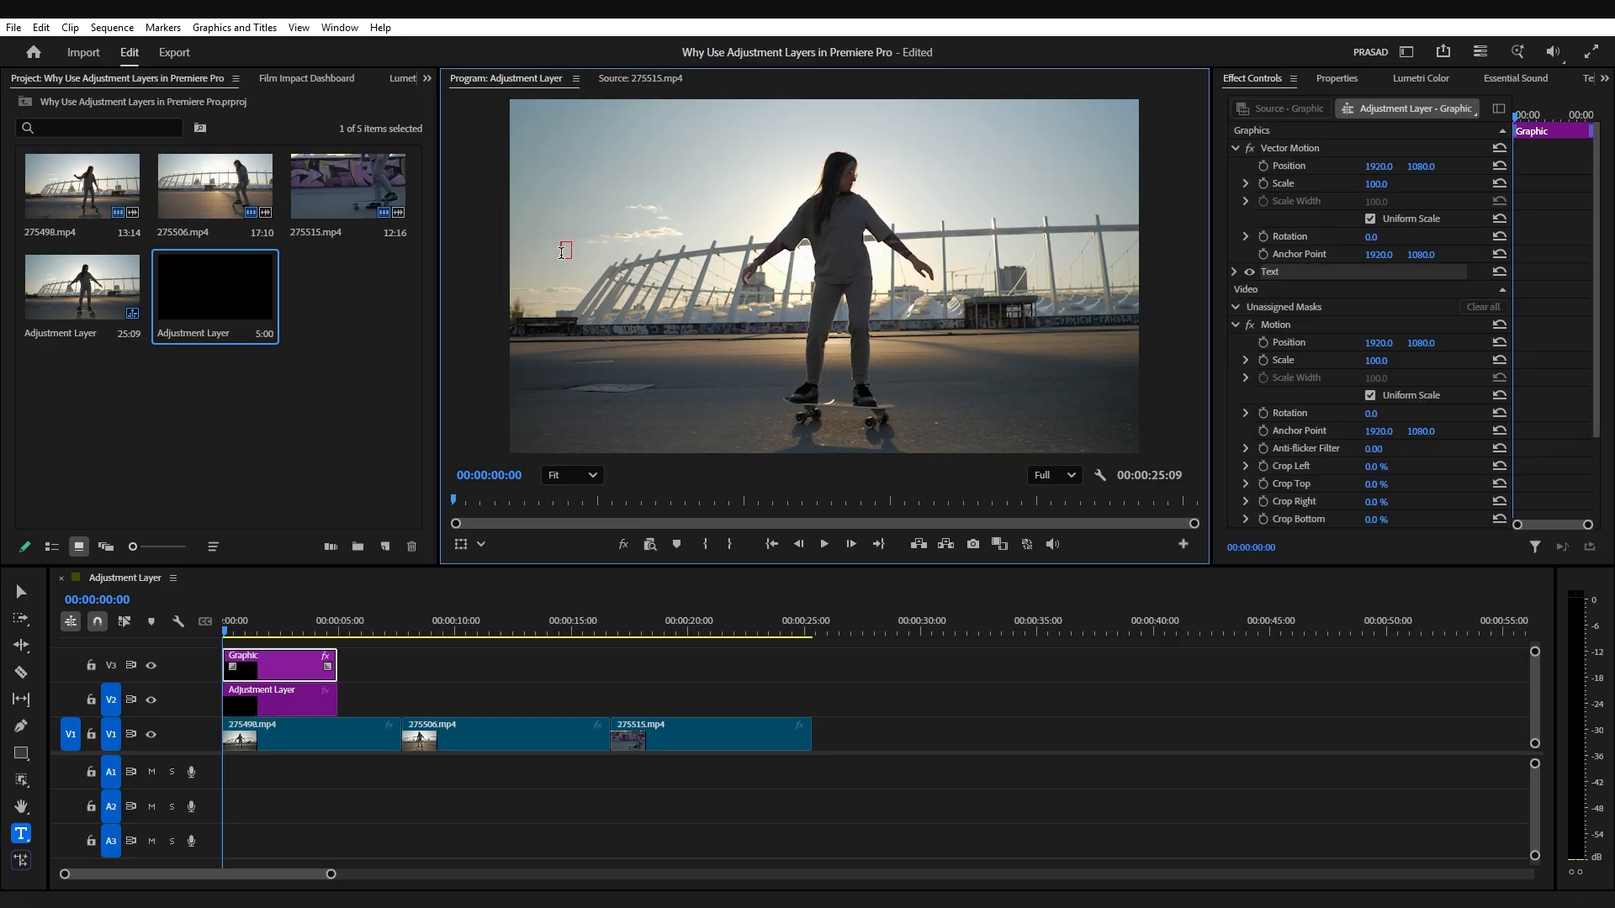
pyautogui.write('SKATEBOARD')
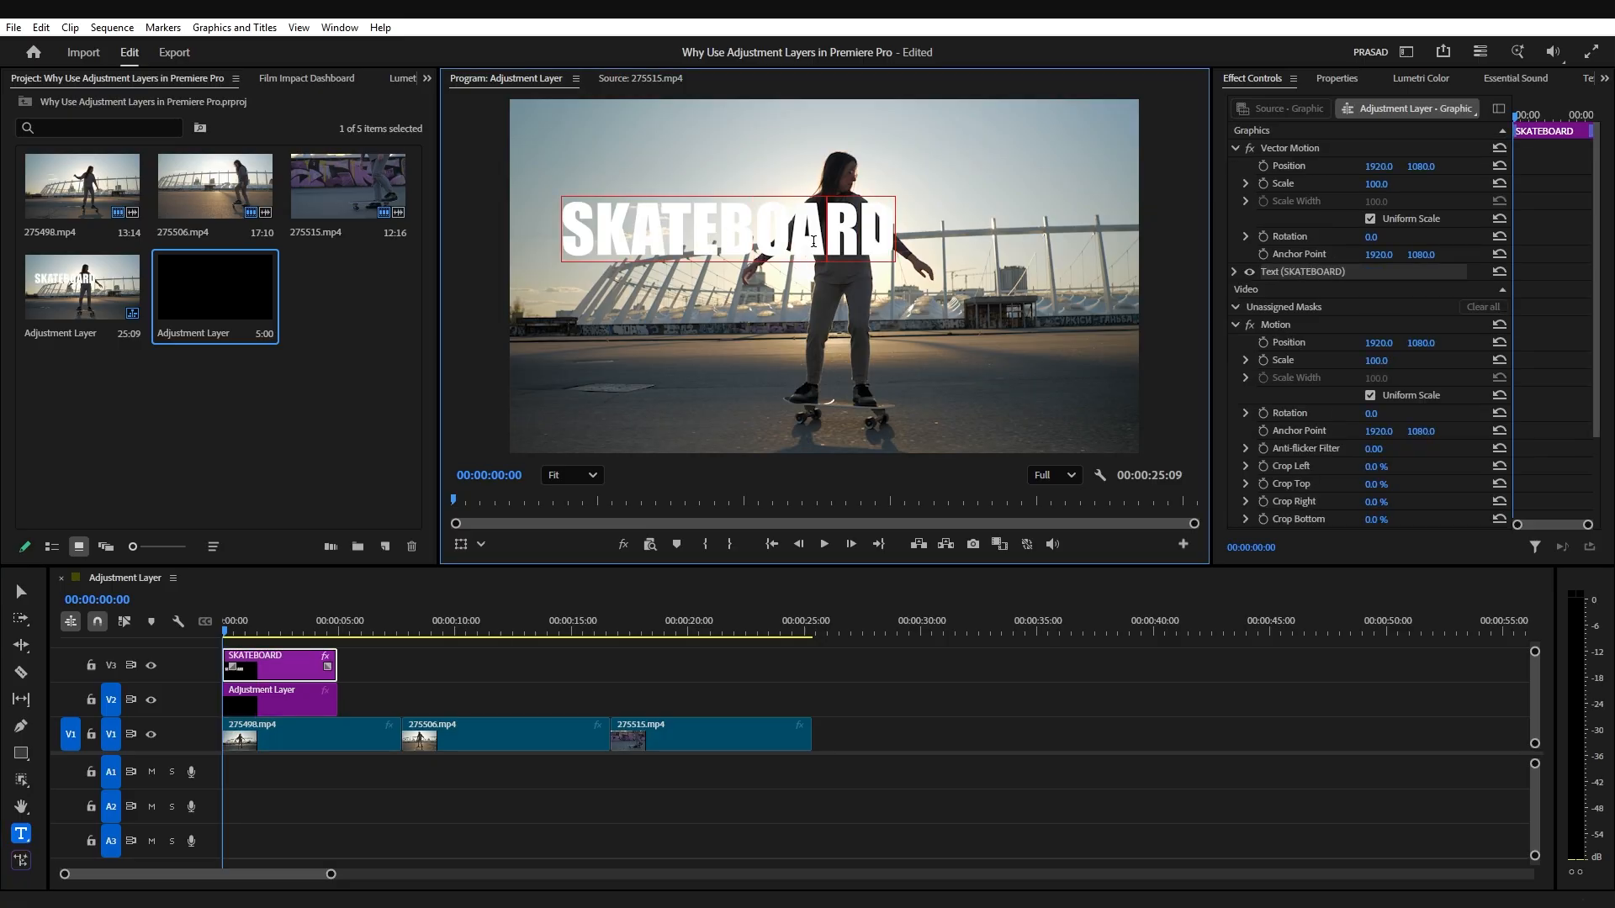
# Step: Enlarge the font size of the SKATEBOARD title to 700
pyautogui.hotkey('ctrl', 'a')
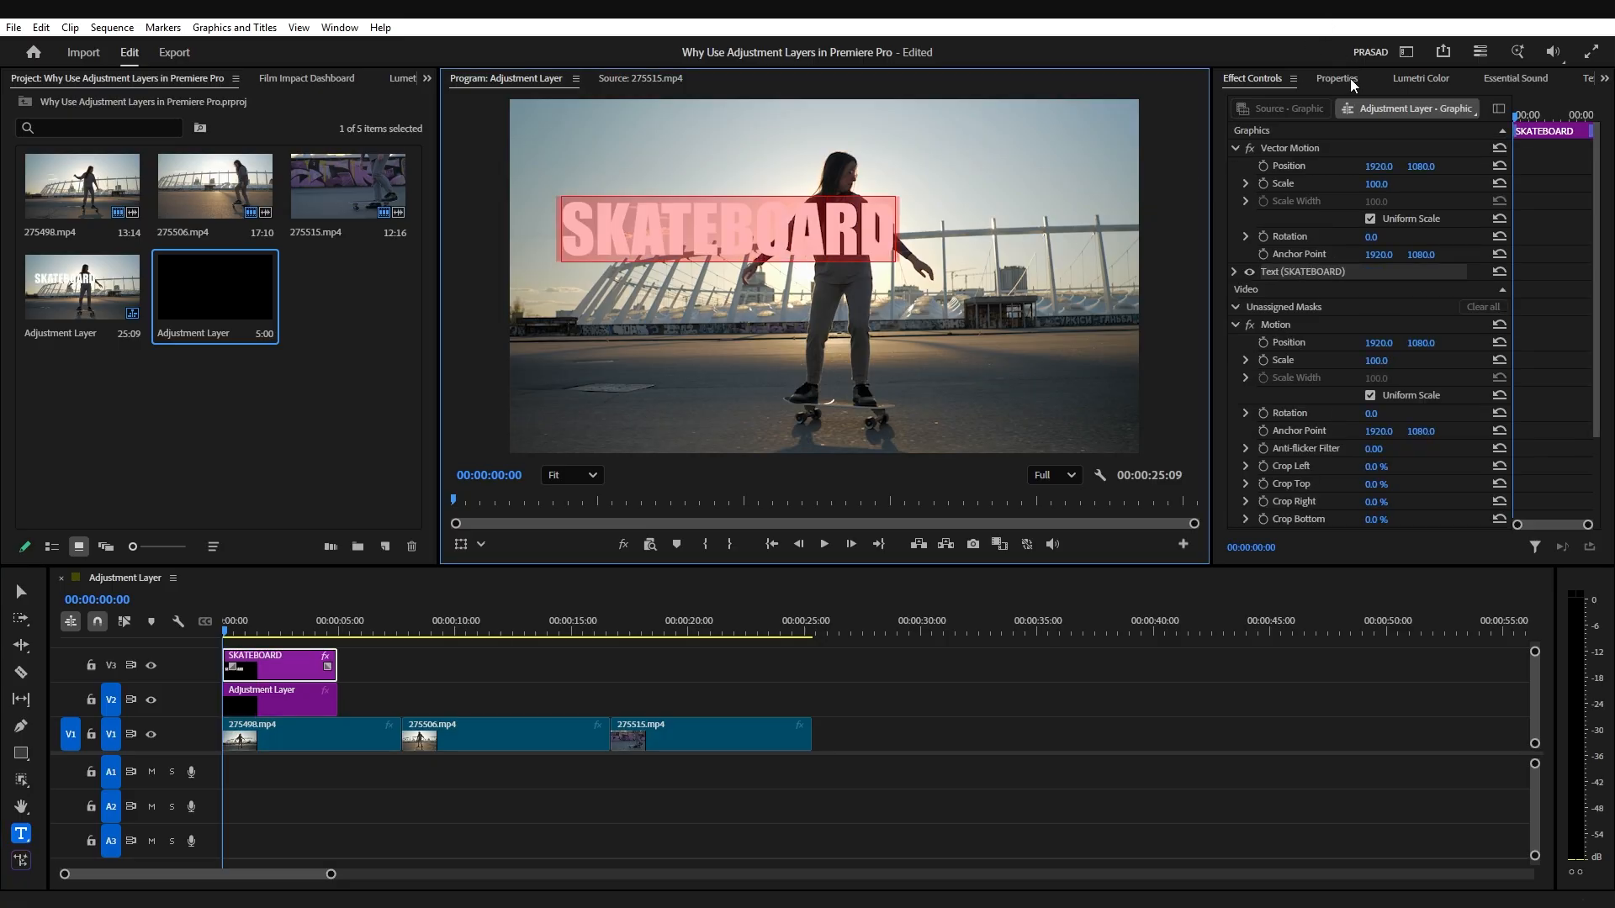
pyautogui.click(1336, 78)
pyautogui.click(1572, 302)
pyautogui.write('600')
pyautogui.press('Return')
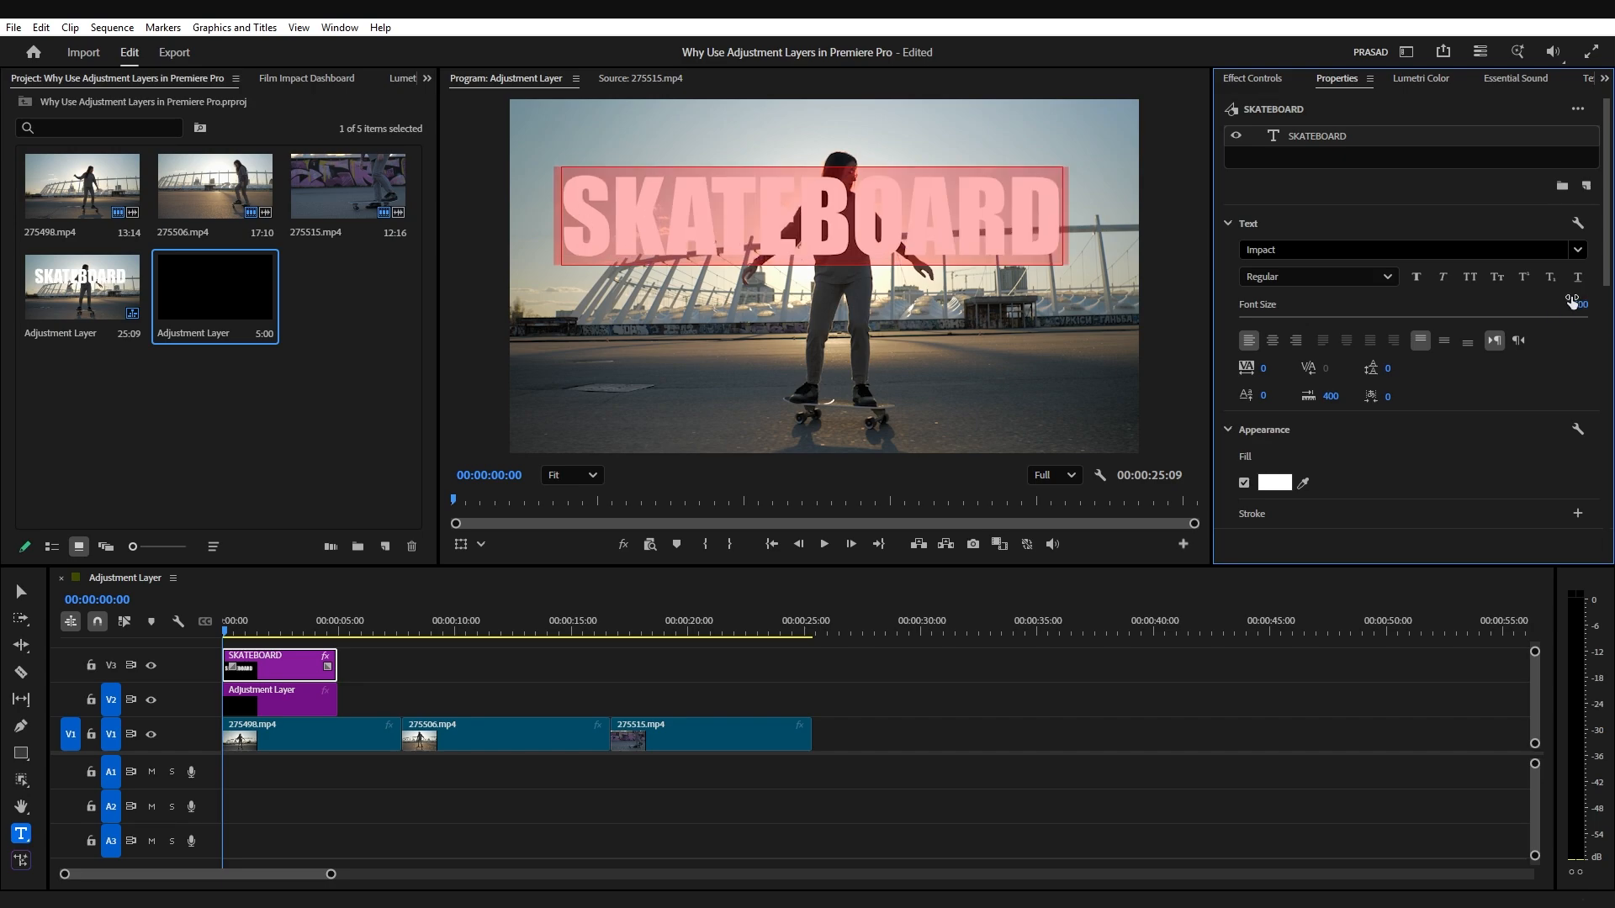
pyautogui.click(1572, 303)
pyautogui.write('700')
pyautogui.press('Return')
# Step: Center the SKATEBOARD title horizontally and vertically in the frame
pyautogui.scroll(-5, 1514, 425)
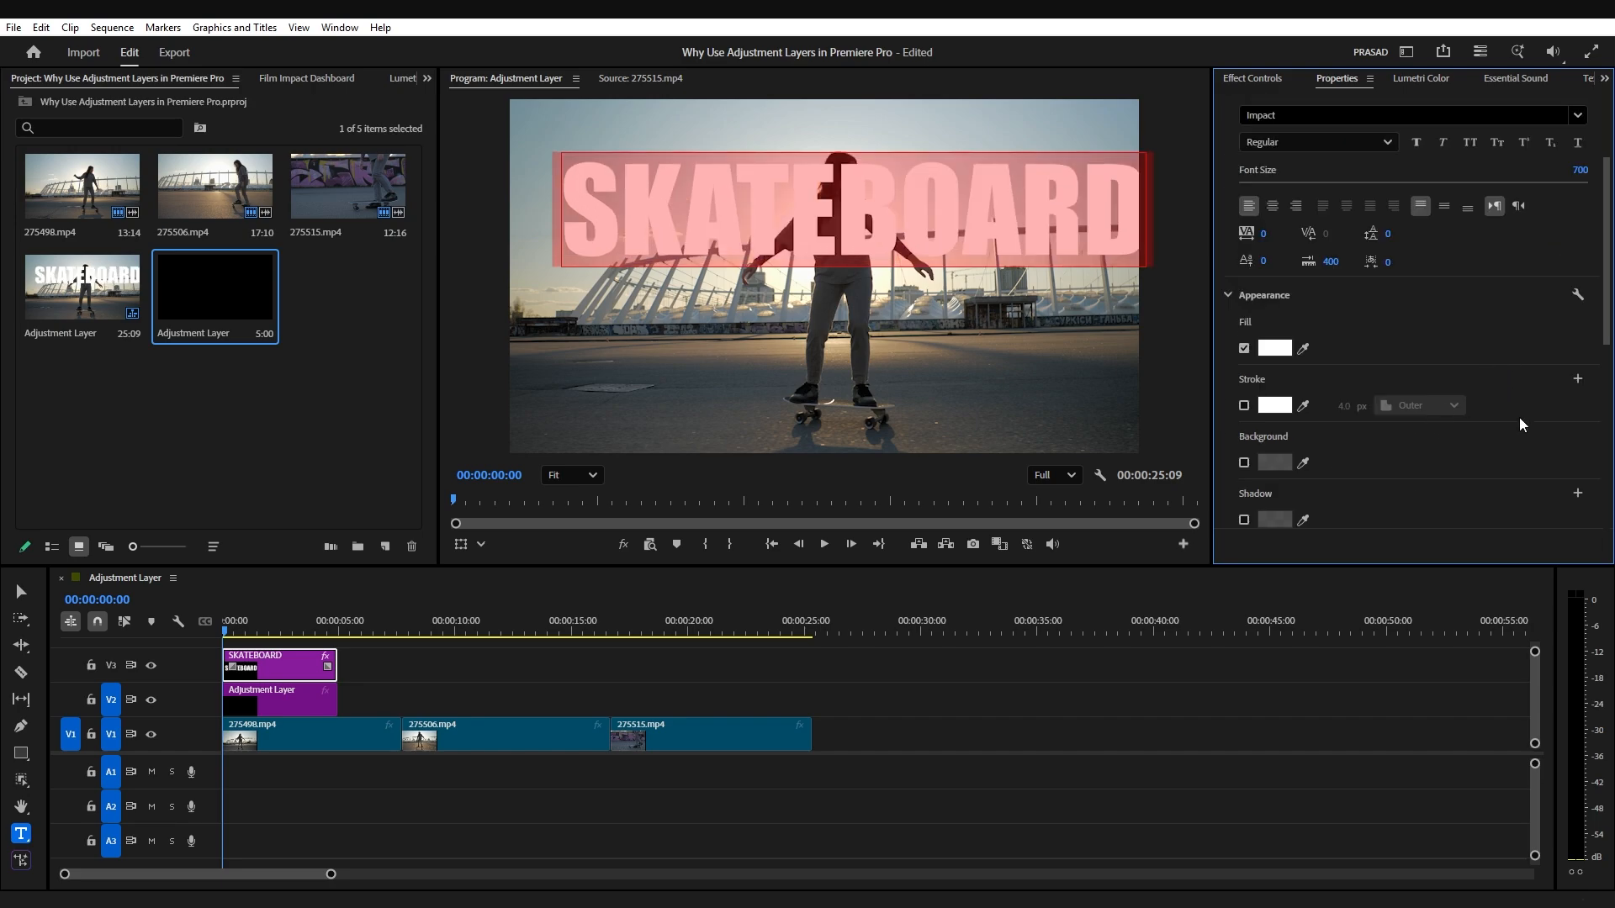
pyautogui.click(1417, 443)
pyautogui.click(1491, 443)
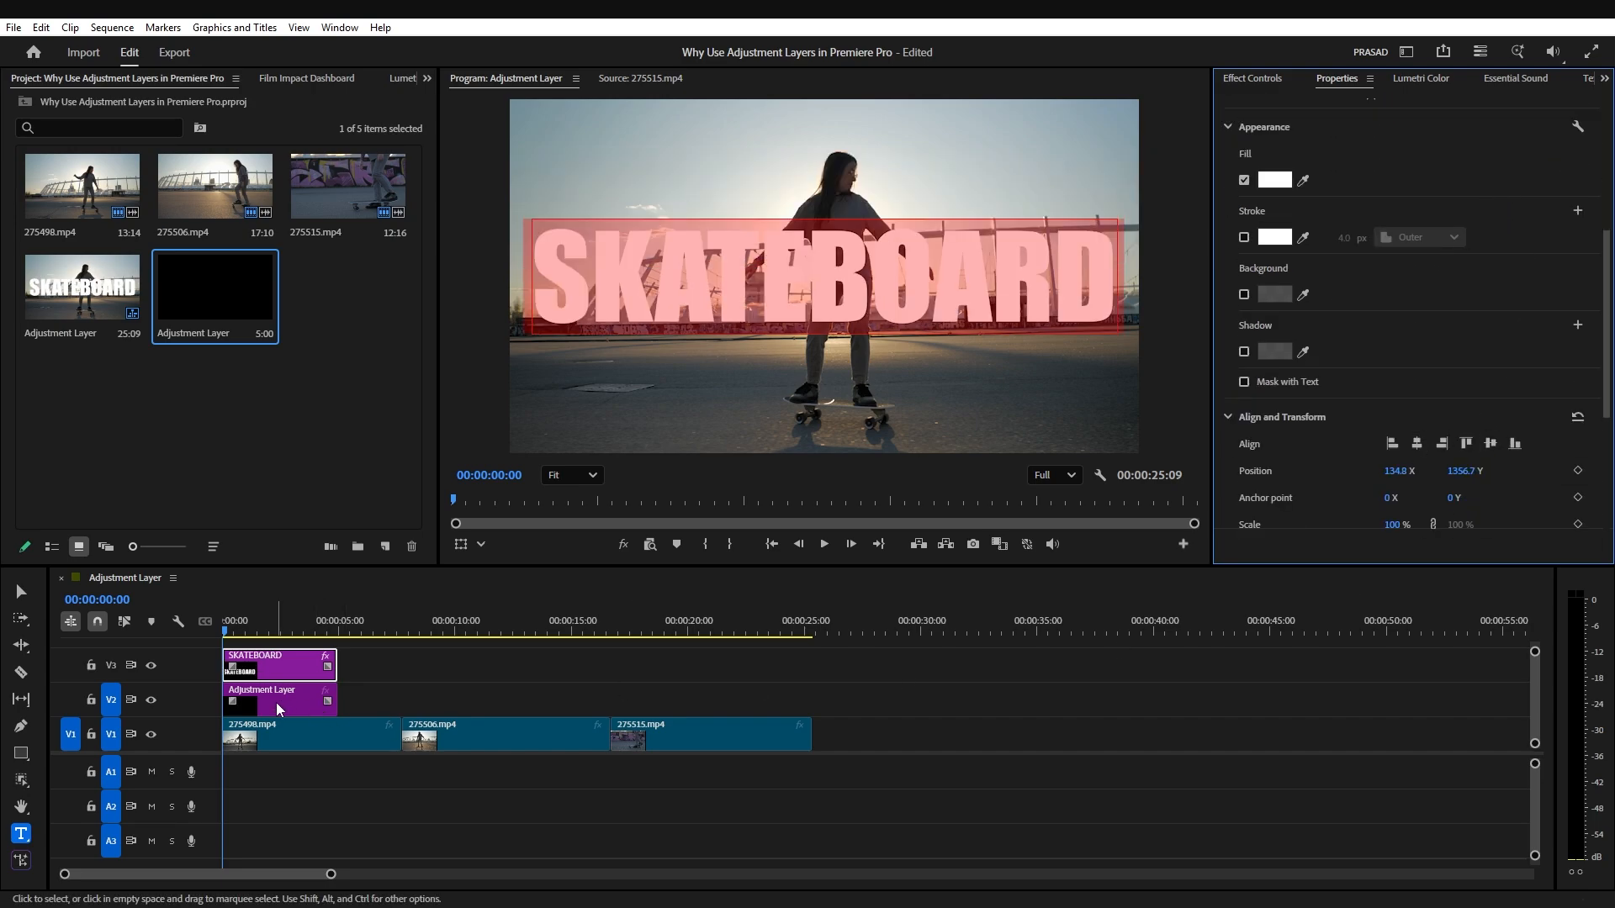
pyautogui.click(404, 686)
# Step: Apply the Film Impact Gaussian Blur effect to the adjustment layer beneath the title
pyautogui.click(285, 708)
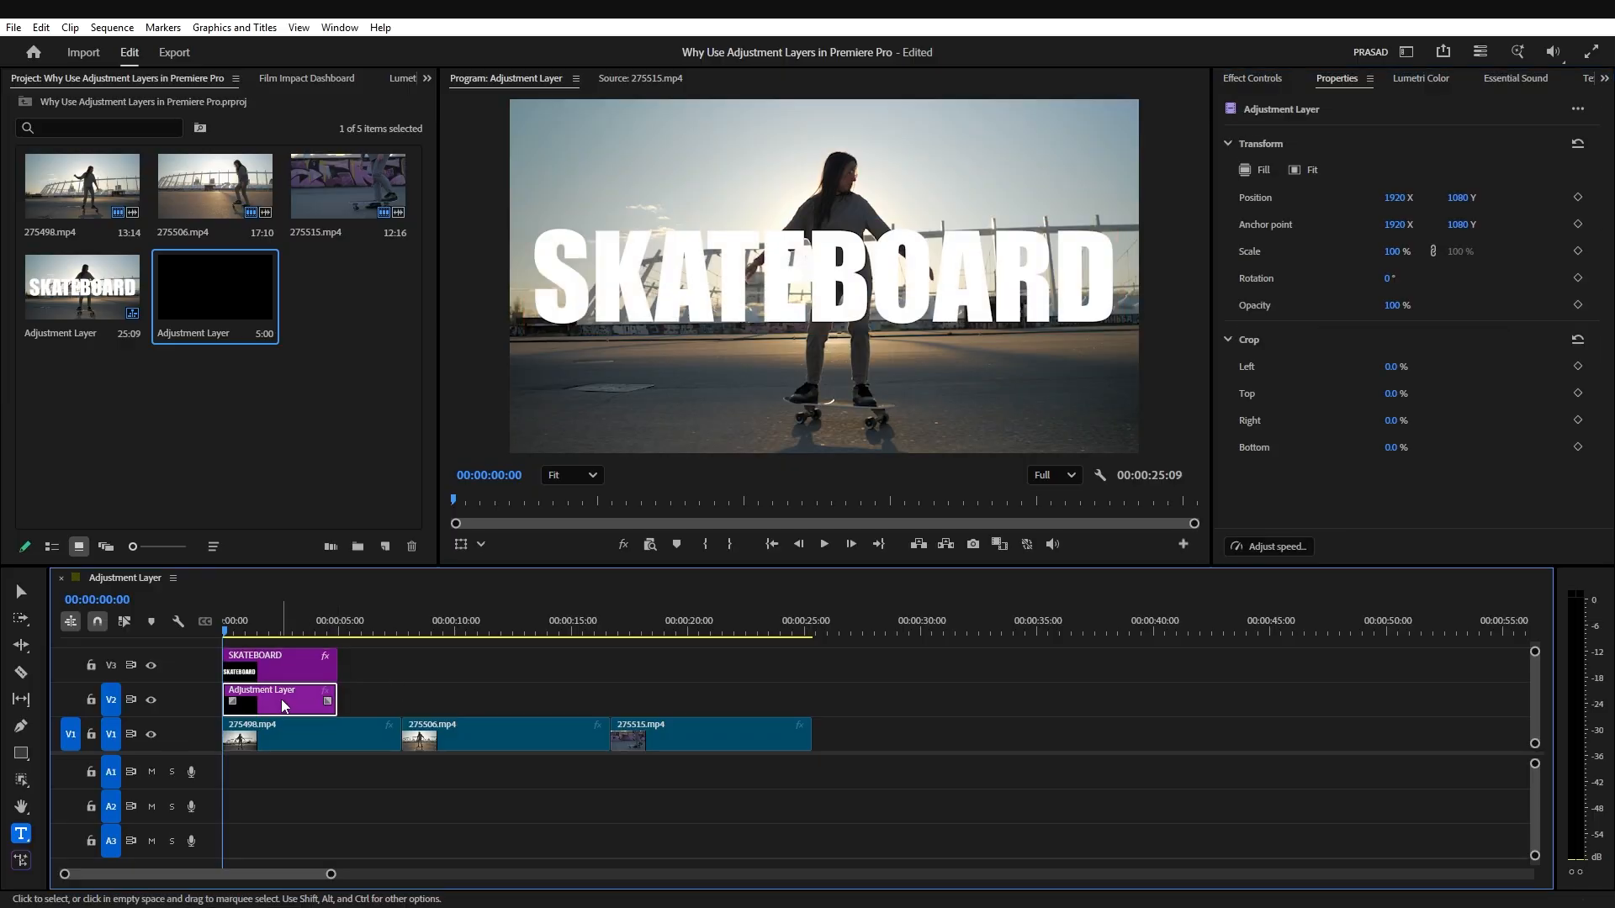
pyautogui.click(312, 80)
pyautogui.moveTo(225, 173)
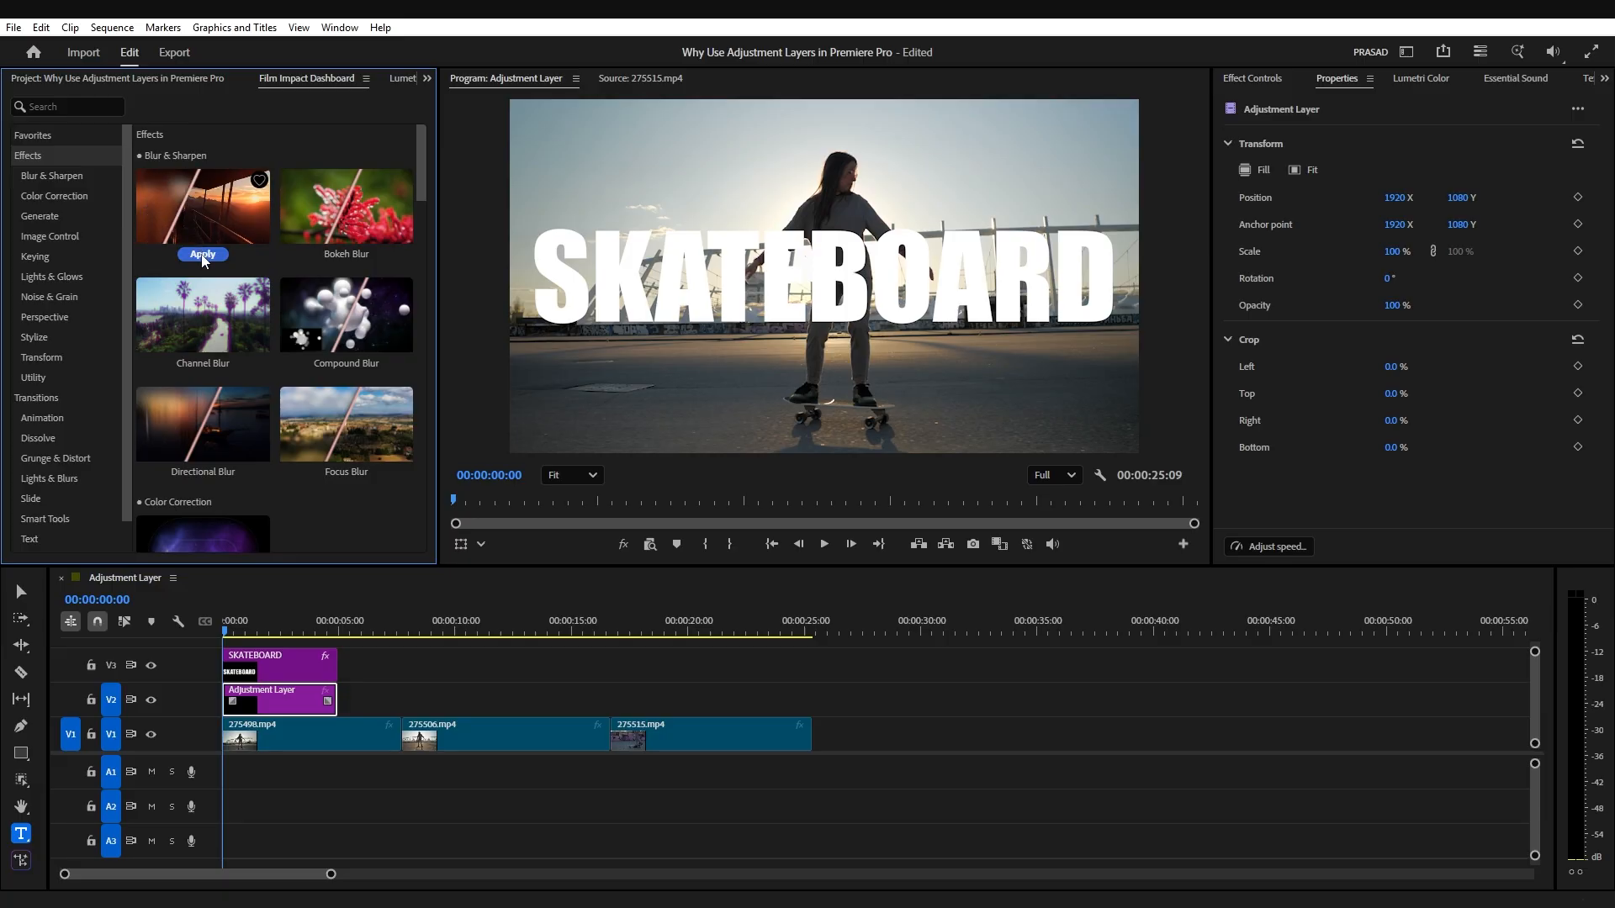
pyautogui.click(202, 254)
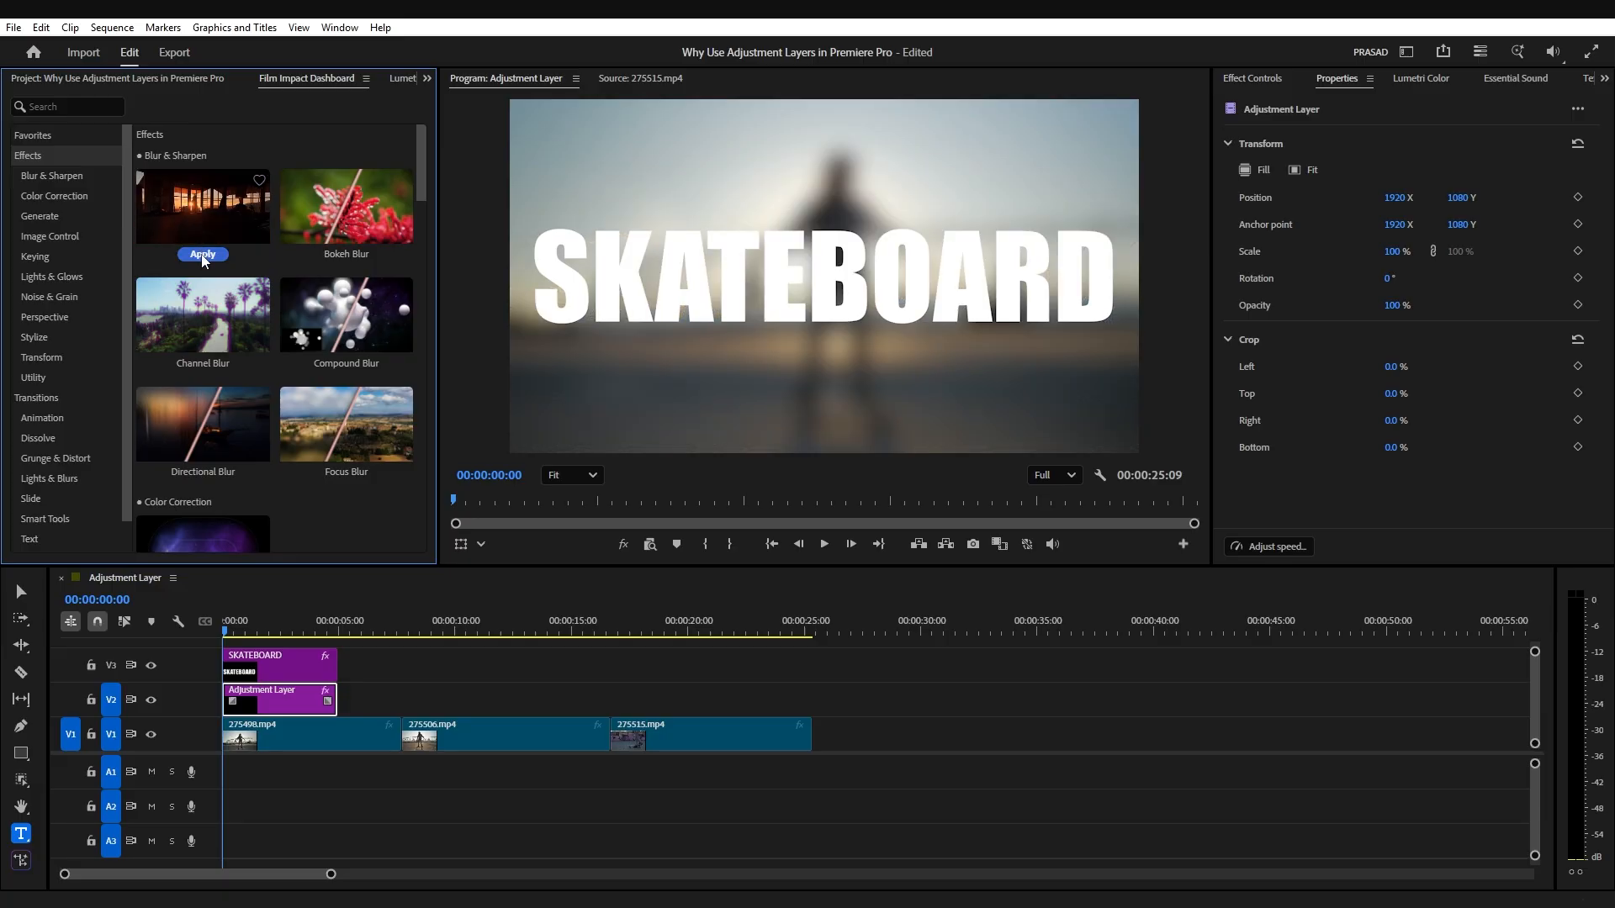
# Step: Set the adjustment layer's Gaussian Blur amount to 10 and scrub through the title section to review it
pyautogui.click(271, 705)
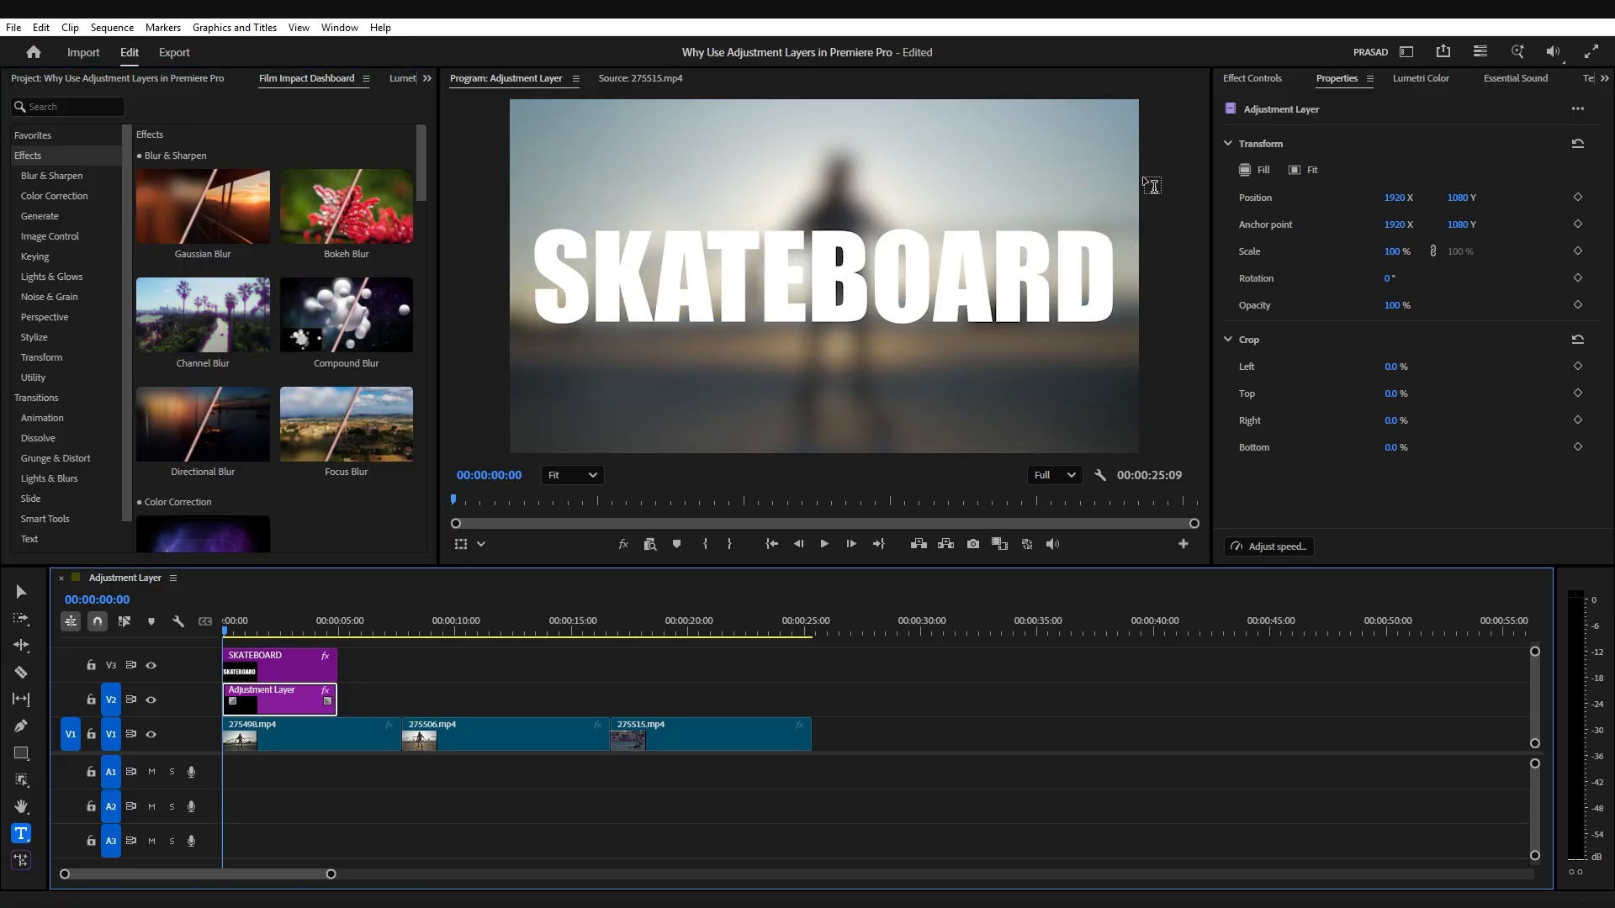
pyautogui.click(1252, 78)
pyautogui.scroll(-2, 1456, 463)
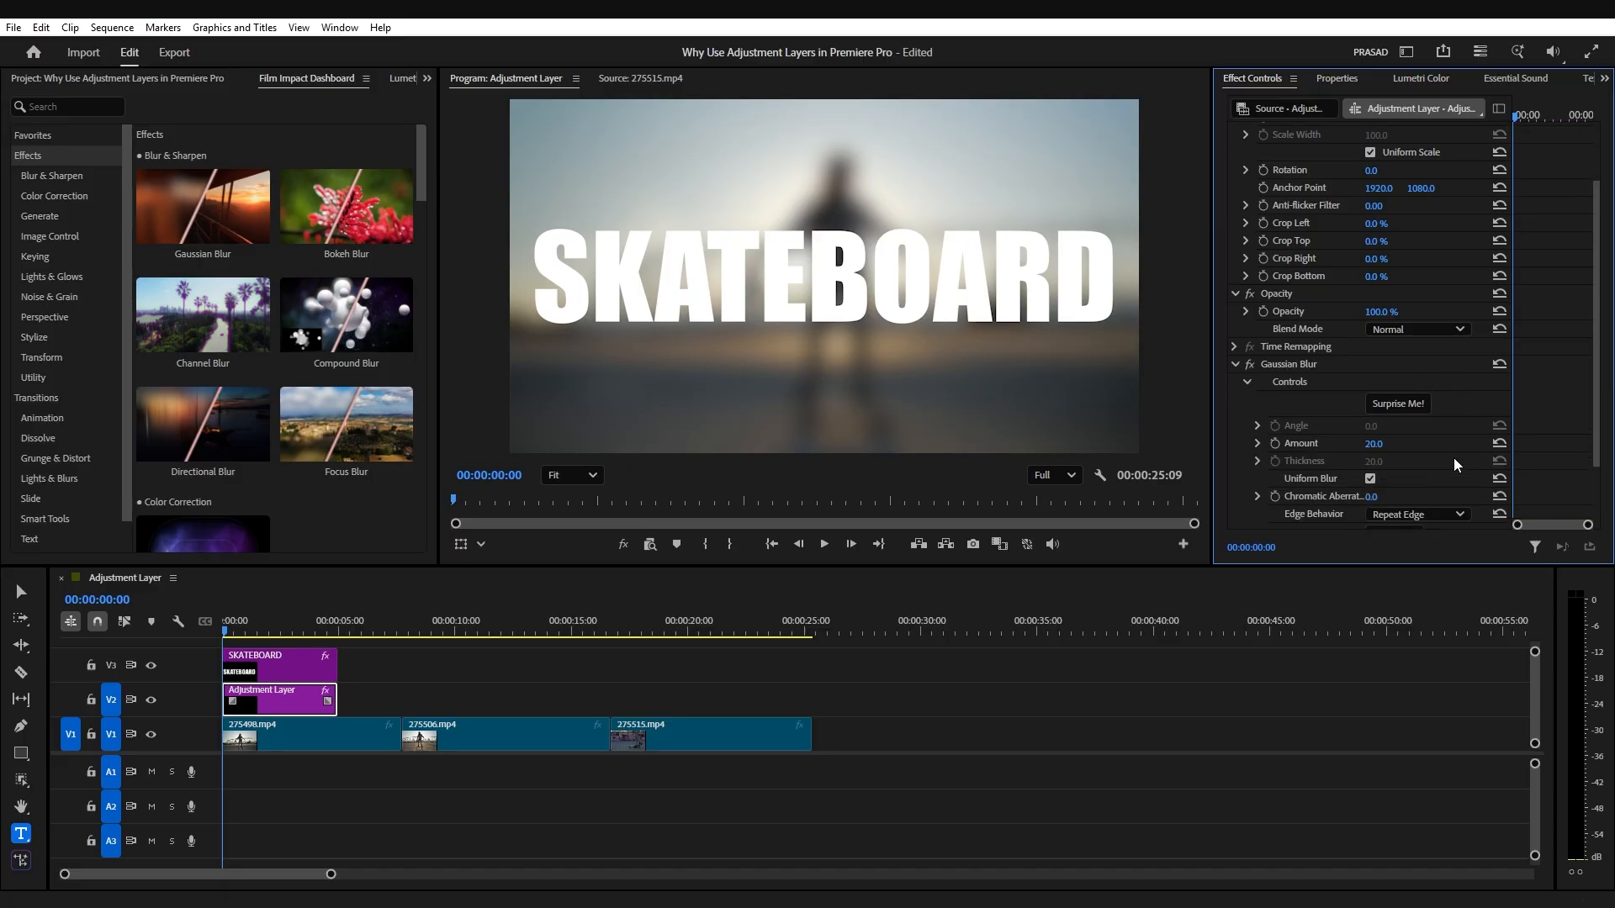
pyautogui.click(1386, 442)
pyautogui.write('10')
pyautogui.press('Return')
pyautogui.click(236, 633)
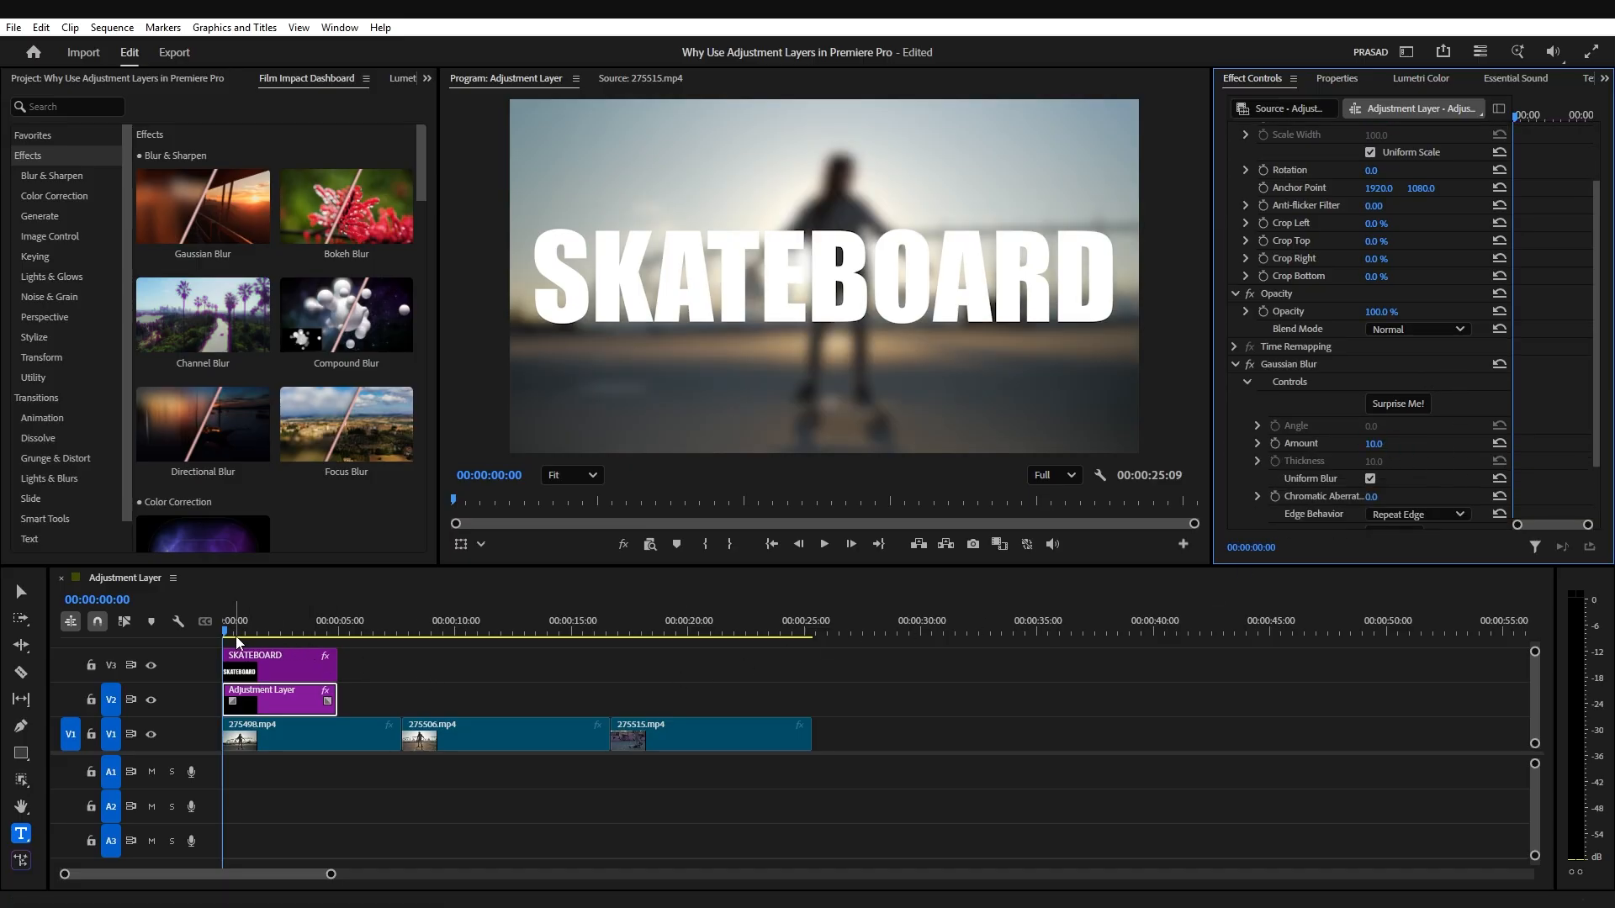
pyautogui.moveTo(239, 631); pyautogui.dragTo(336, 650)
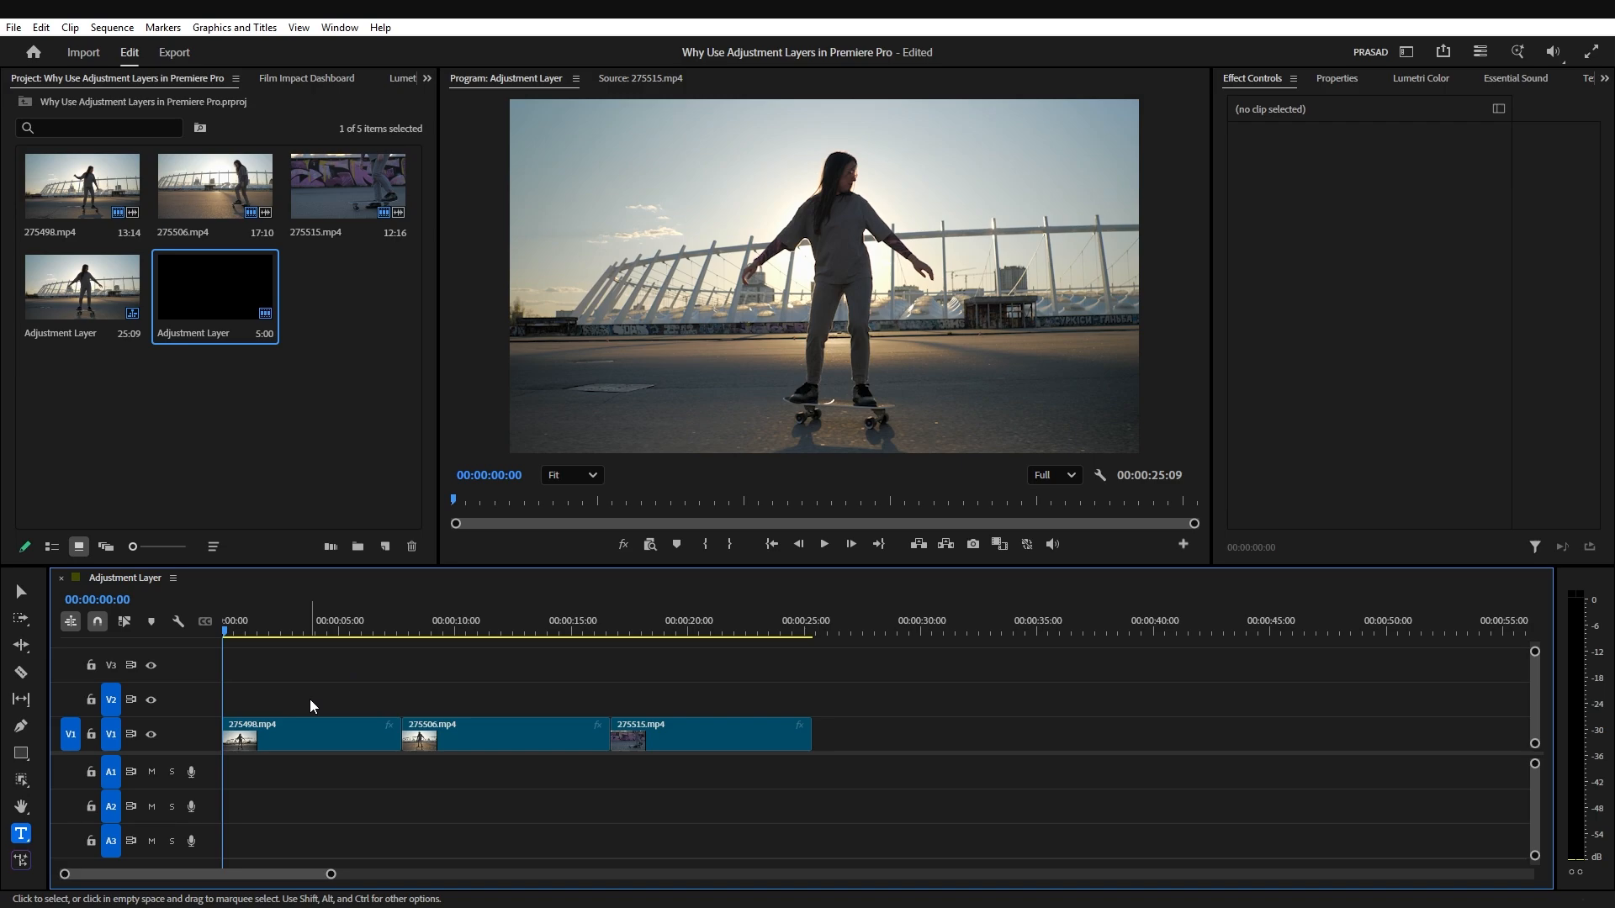
# Step: Place an adjustment layer on V2 at the sequence start and extend it to the end of the last clip
pyautogui.moveTo(219, 307); pyautogui.dragTo(225, 700)
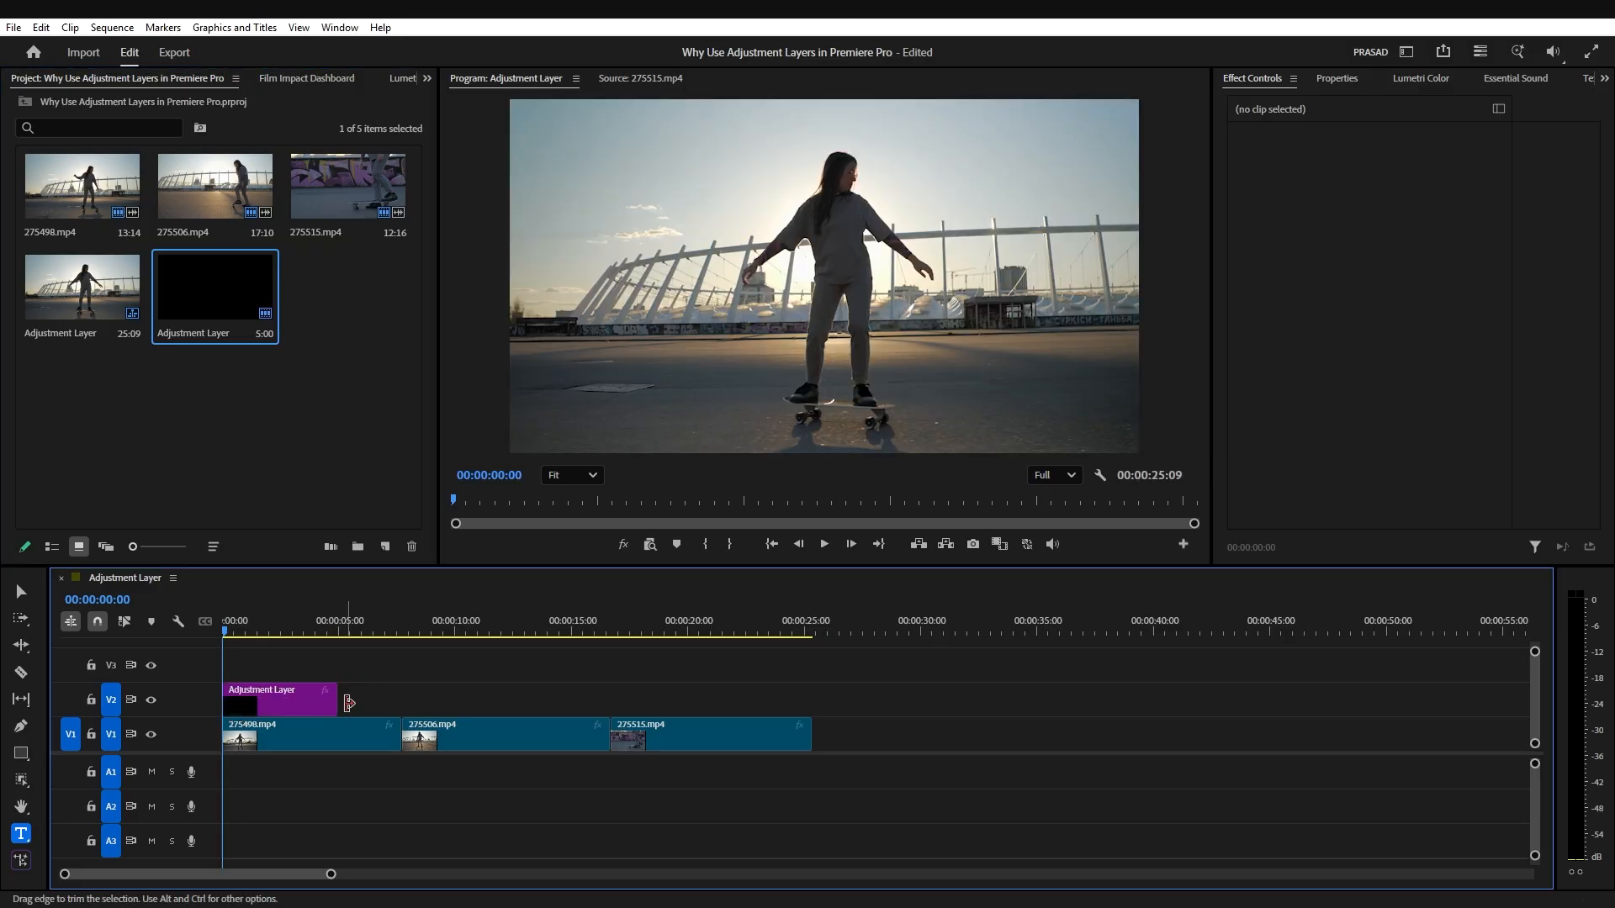
pyautogui.moveTo(330, 701); pyautogui.dragTo(806, 700)
pyautogui.click(430, 702)
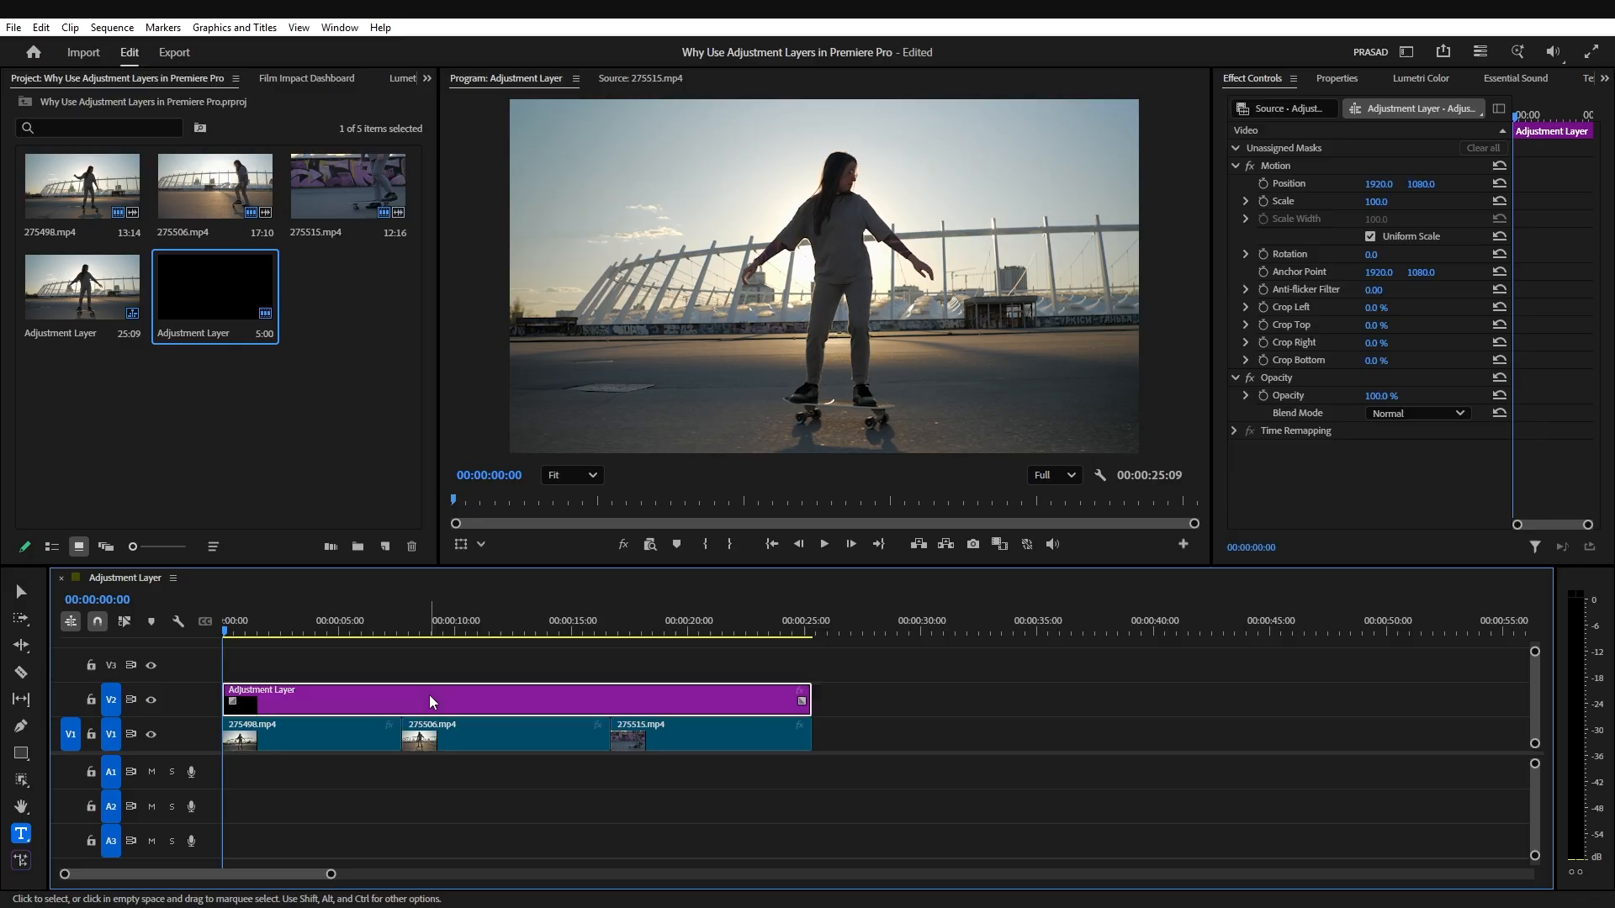
# Step: Add a Lumetri vignette to the adjustment layer with amount -1.0, midpoint 25.5, roundness -32.3 and feather 47.1
pyautogui.click(1420, 78)
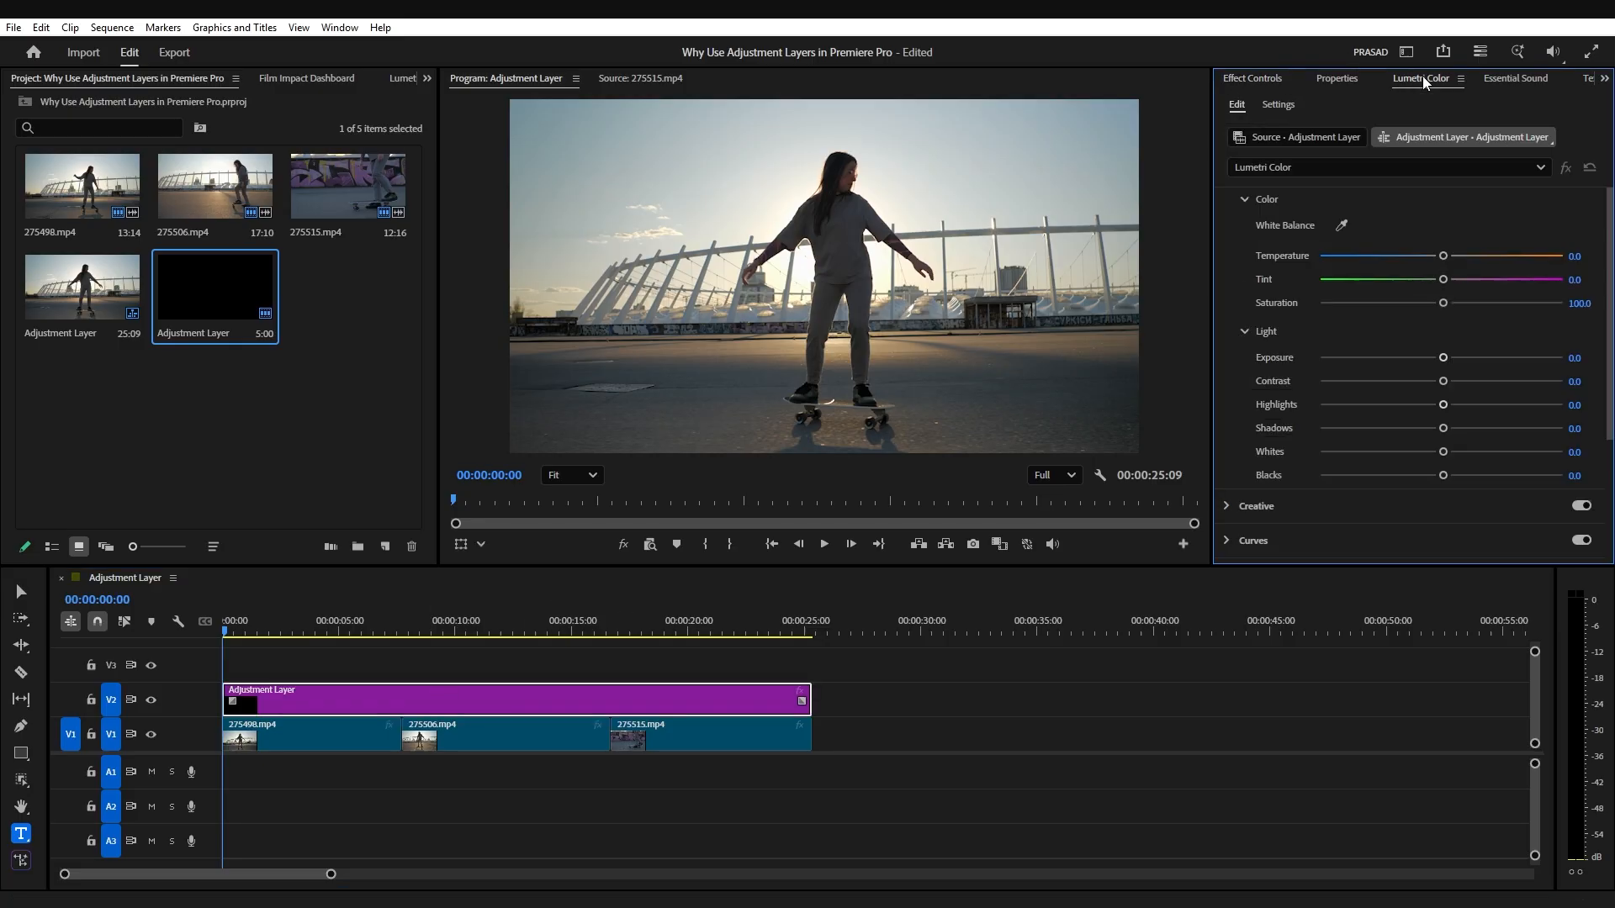
pyautogui.scroll(3, 1249, 211)
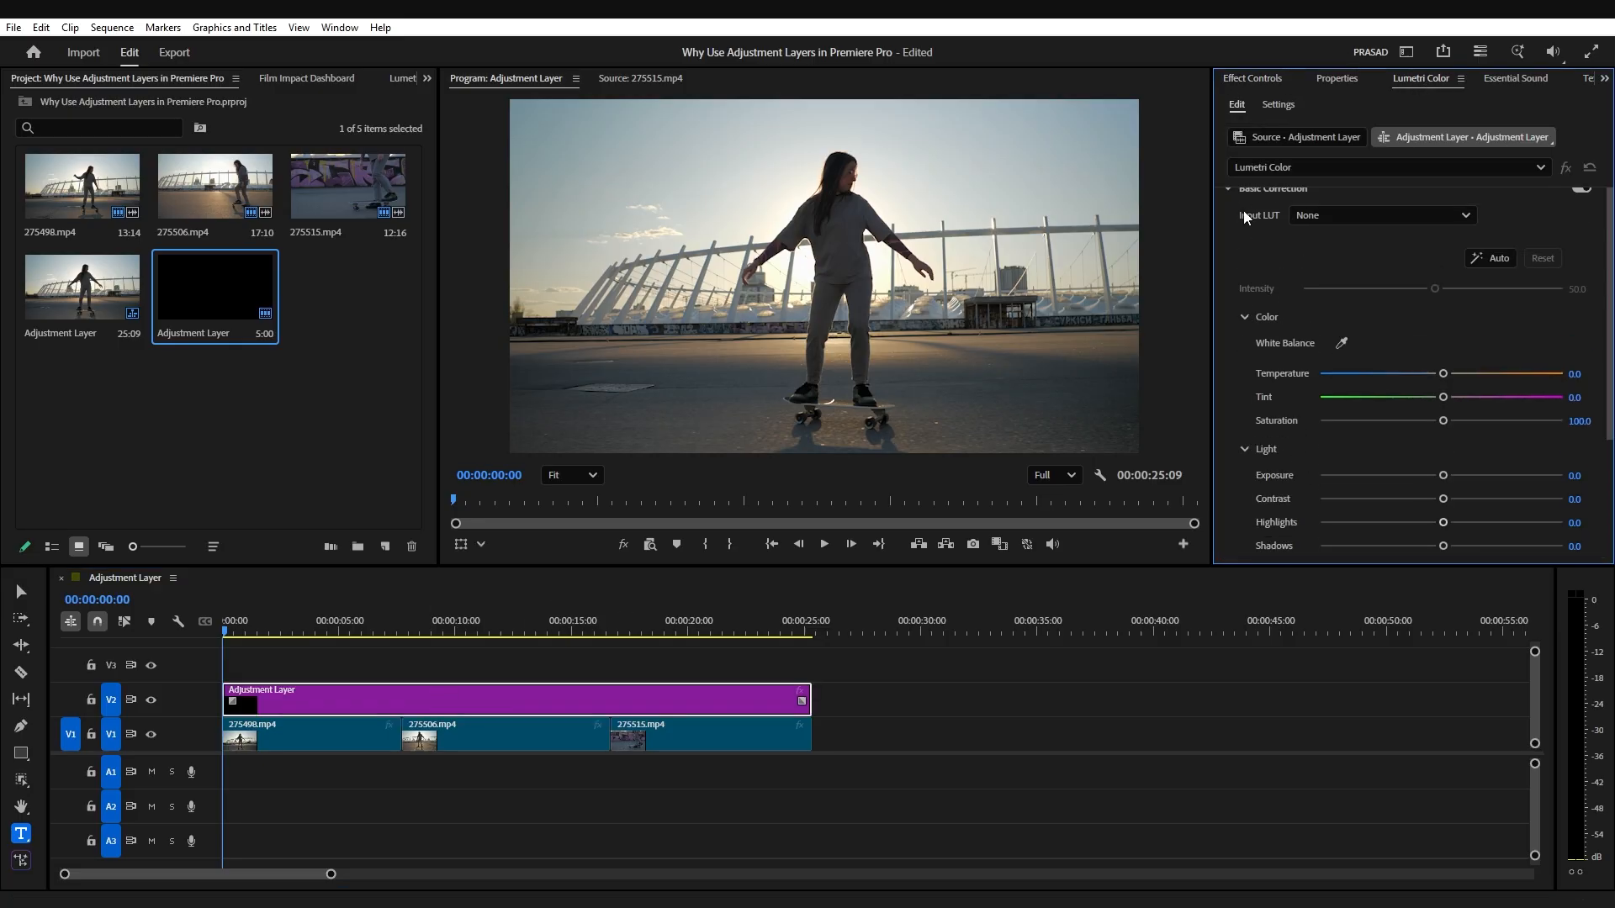
pyautogui.click(1227, 208)
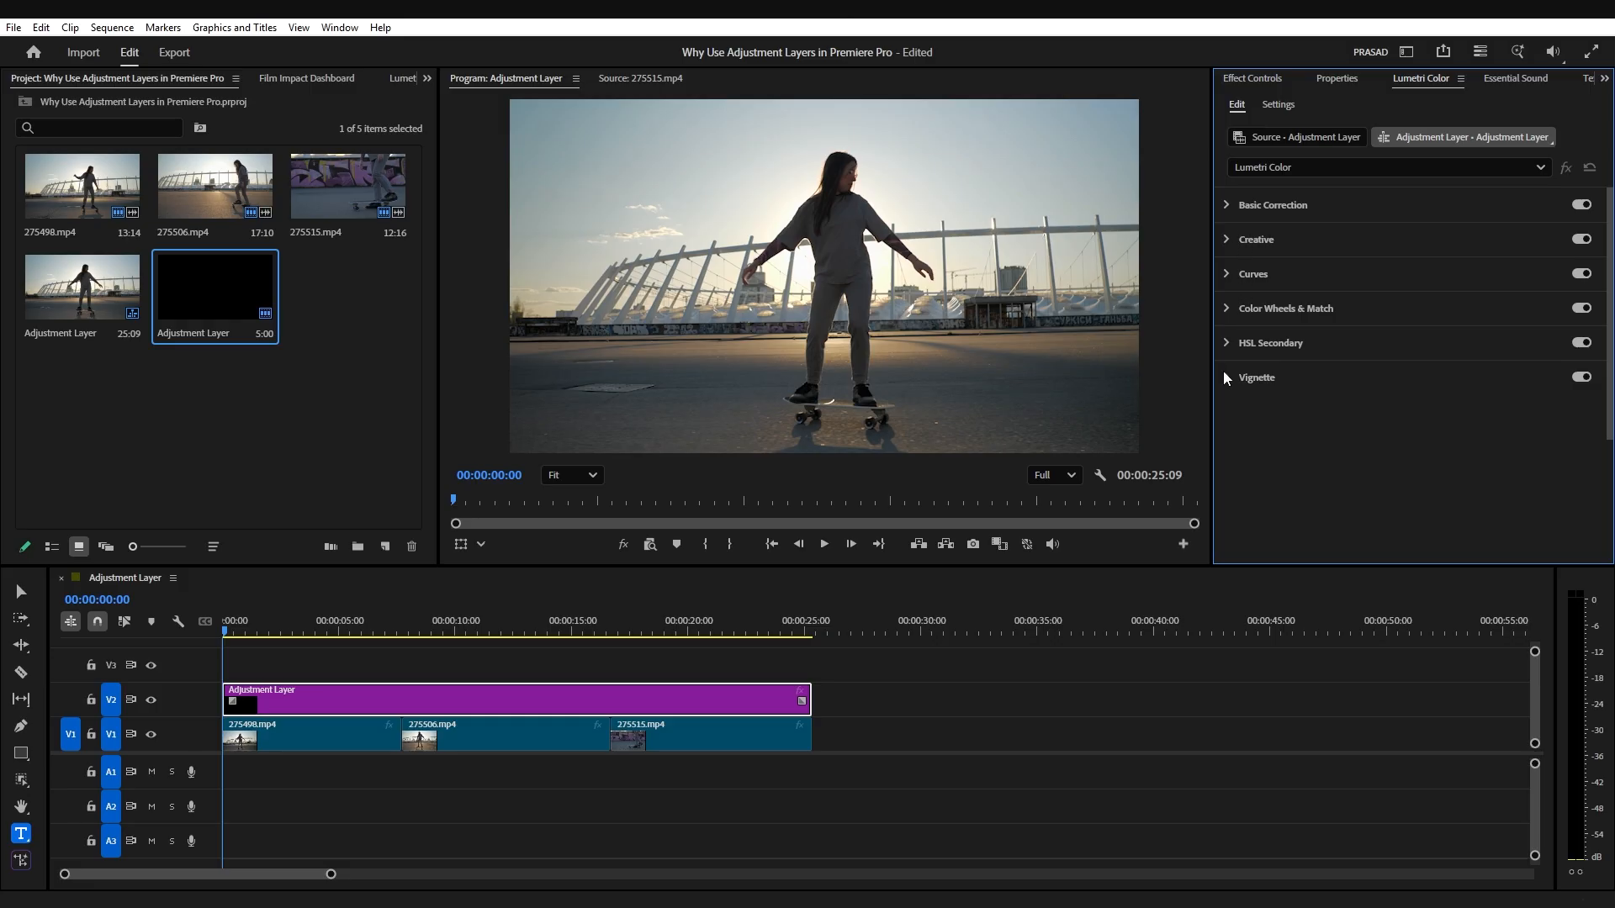
pyautogui.click(1230, 379)
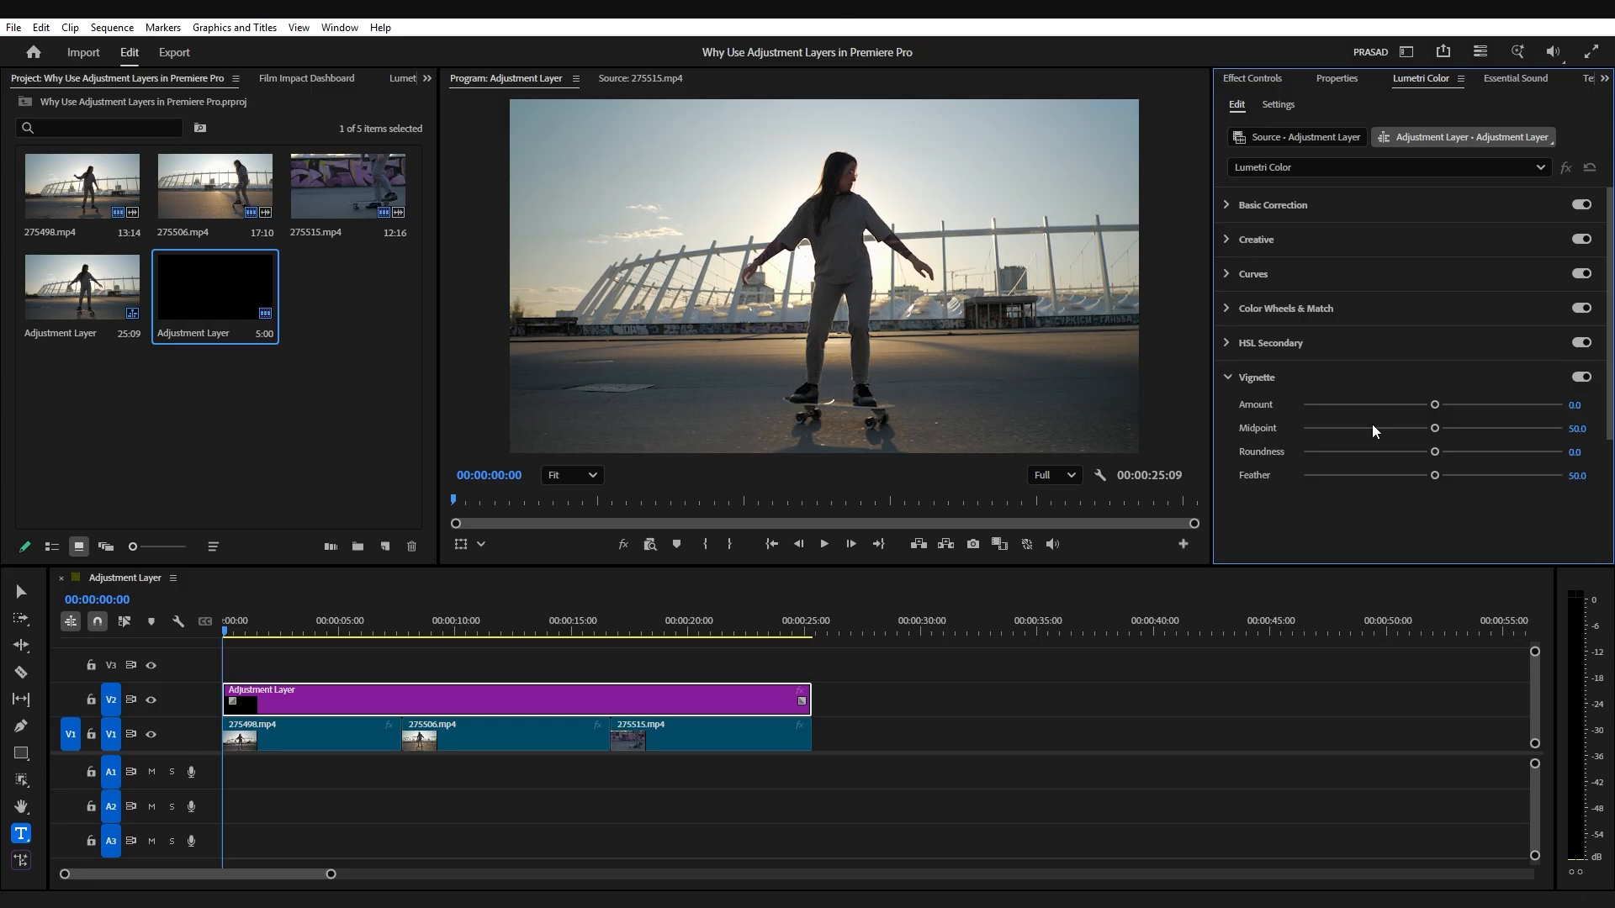
pyautogui.moveTo(1435, 409); pyautogui.dragTo(1315, 430)
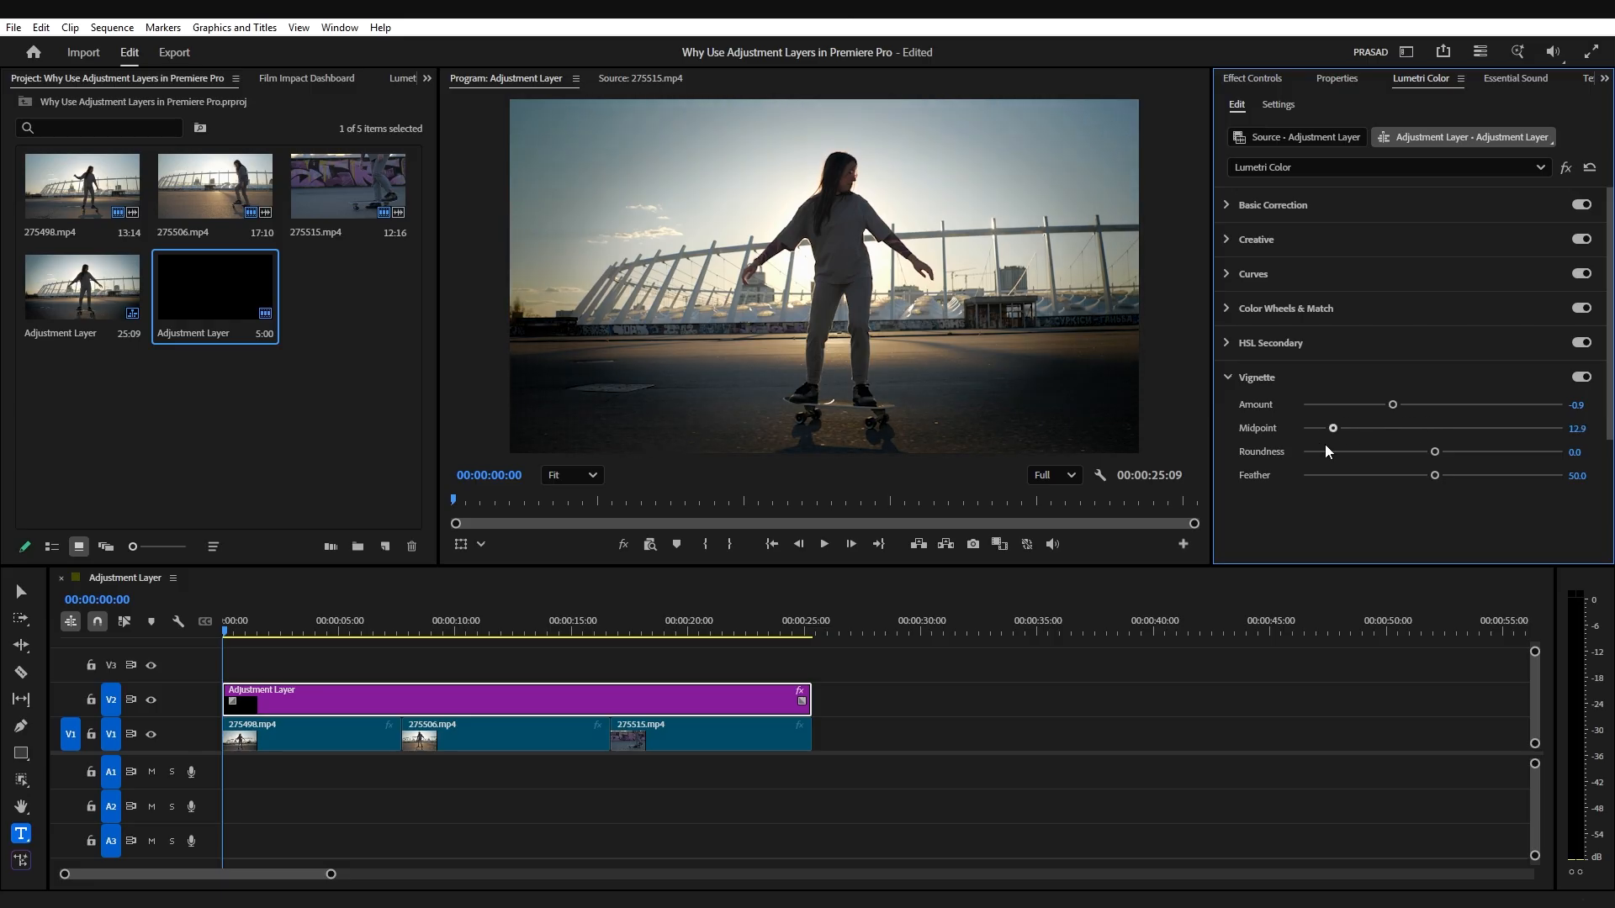
pyautogui.moveTo(1435, 451)
pyautogui.mouseDown()
pyautogui.moveTo(1366, 452)
pyautogui.moveTo(1389, 452)
pyautogui.moveTo(1397, 476)
pyautogui.moveTo(1375, 476)
pyautogui.moveTo(1425, 476)
pyautogui.mouseUp()
pyautogui.moveTo(1316, 428); pyautogui.dragTo(1392, 415)
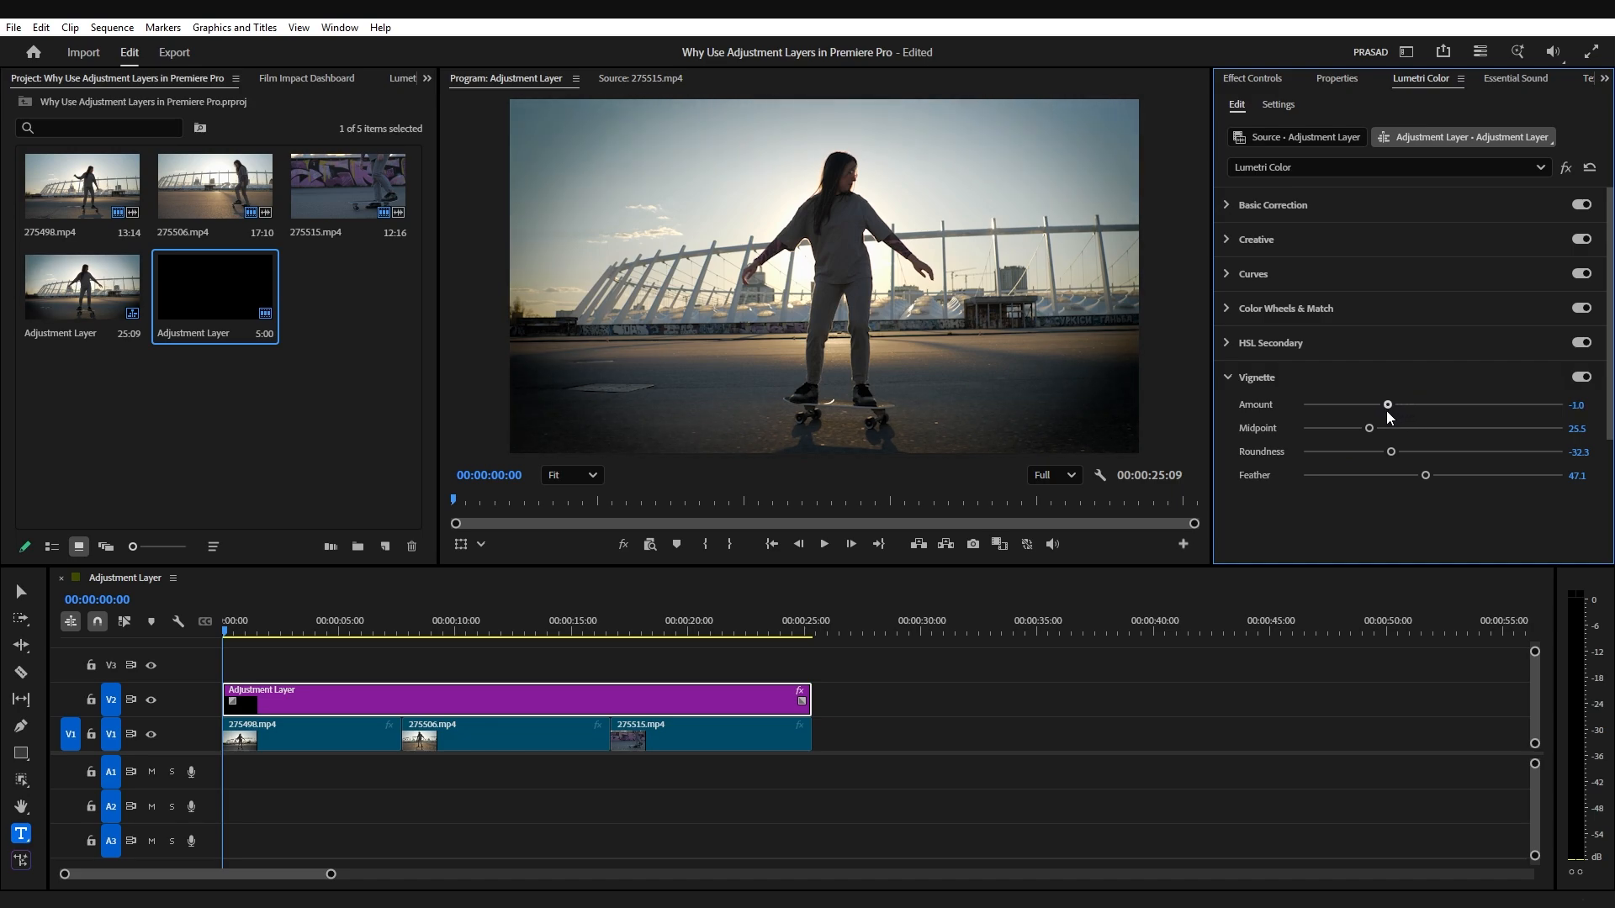
# Step: Scrub through the vignetted footage and delete the adjustment layer from V2
pyautogui.moveTo(254, 638); pyautogui.dragTo(217, 655)
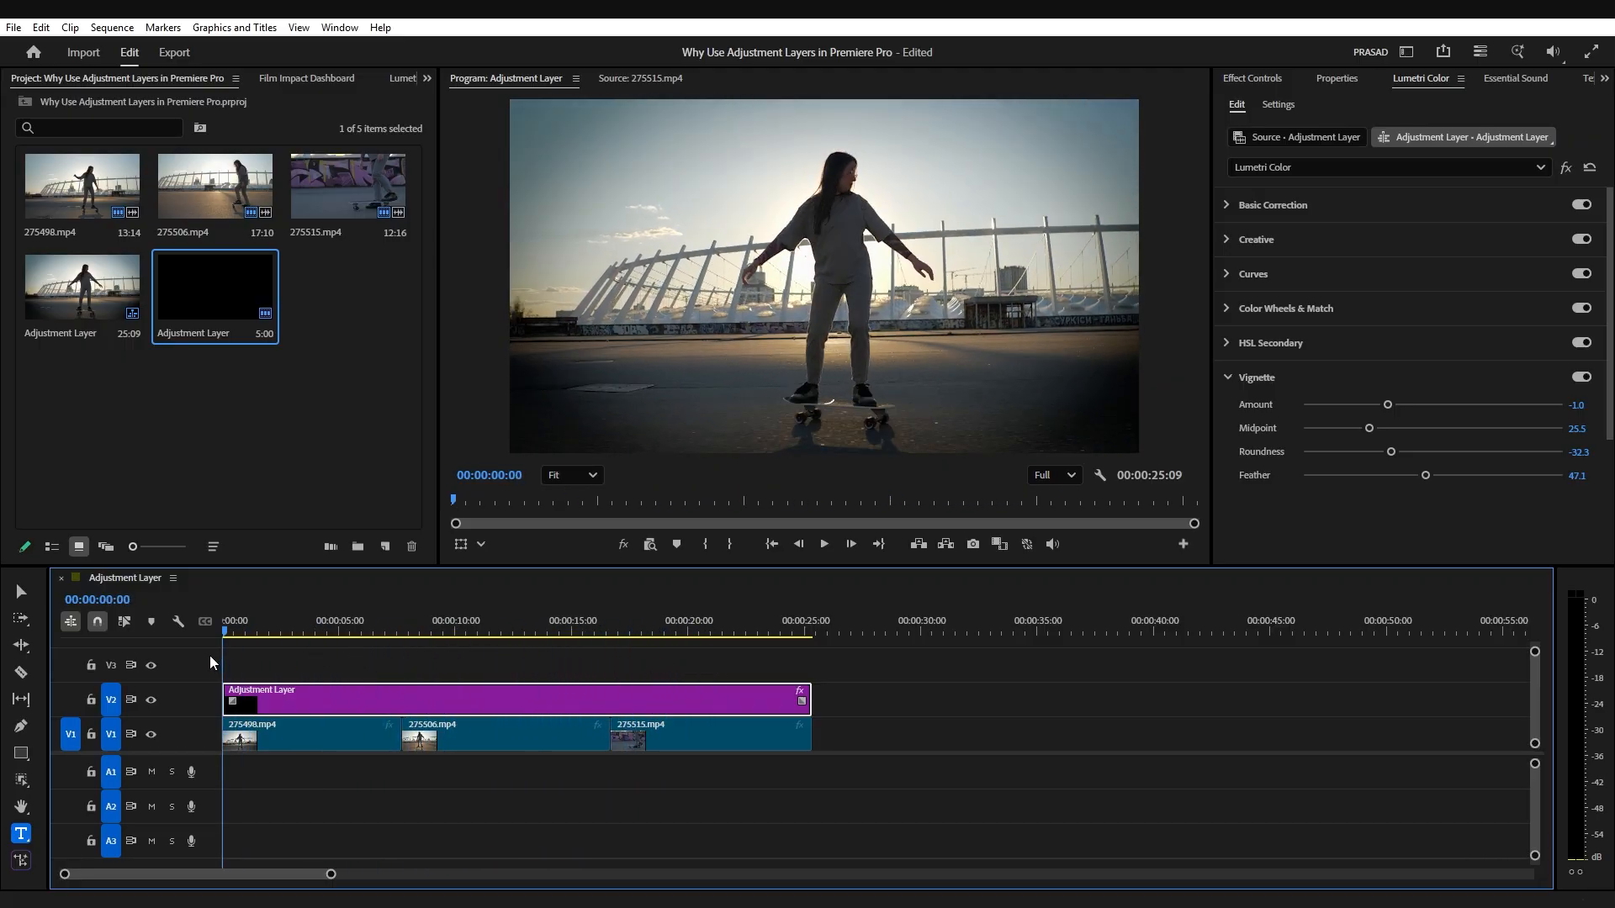
pyautogui.press('Delete')
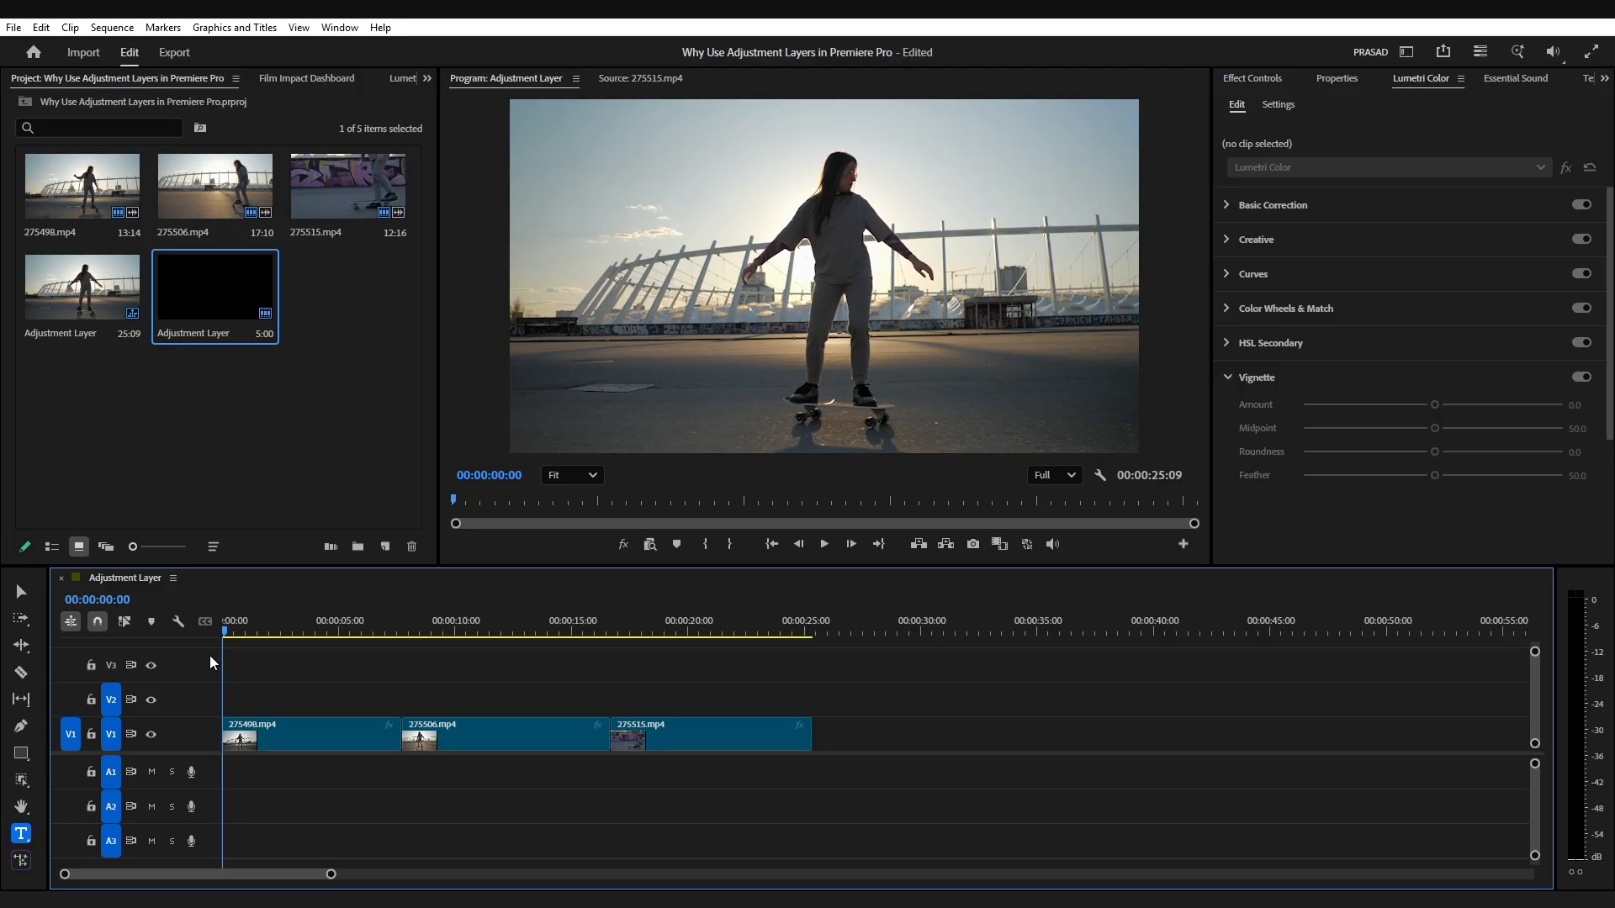
# Step: Place a fresh adjustment layer on V2 at the sequence start and move the playhead to 00:00:02:01
pyautogui.moveTo(205, 291); pyautogui.dragTo(279, 705)
pyautogui.click(279, 703)
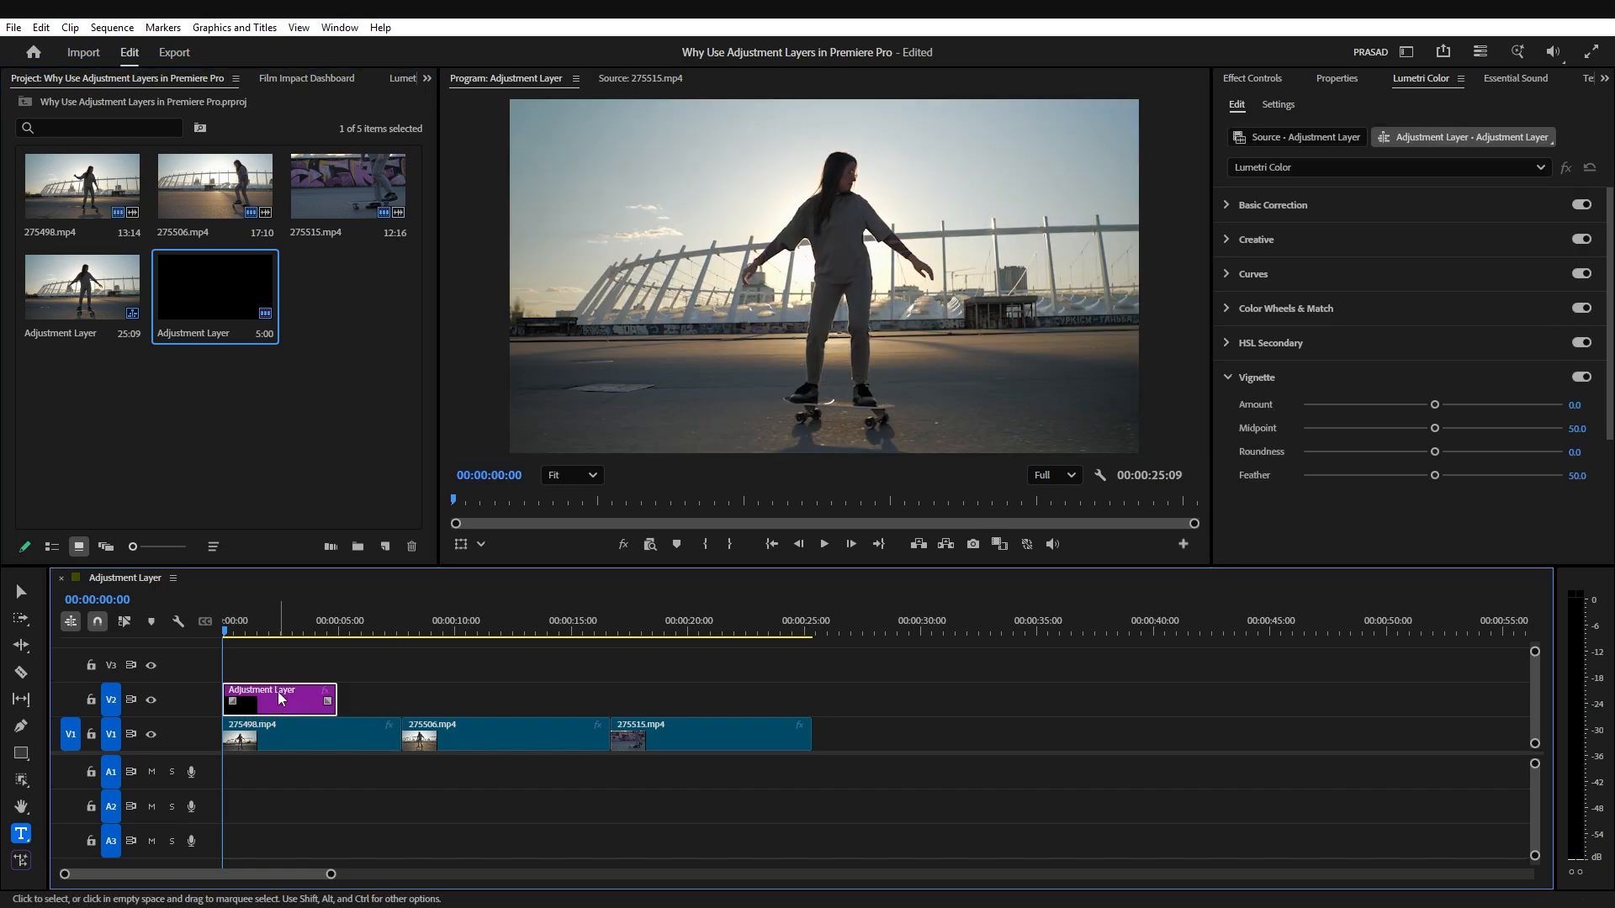
pyautogui.click(270, 628)
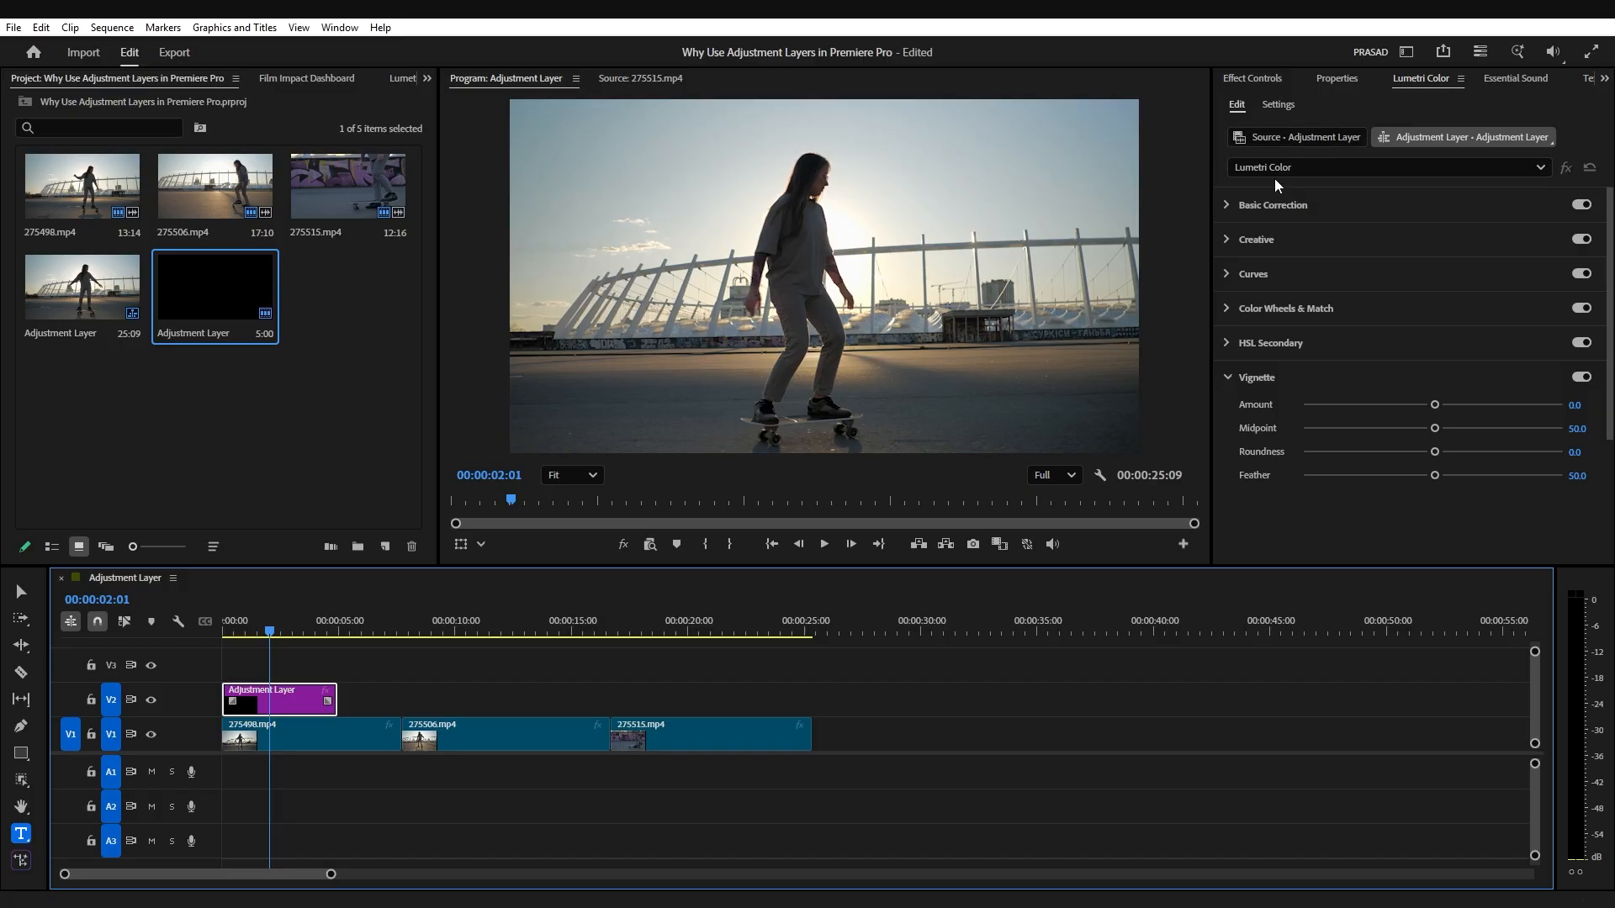
# Step: Set the layer's Basic Correction to temperature 11.7, slight magenta tint, exposure -0.2, contrast -13.1, highlights 10.3, shadows 12.4, whites and blacks -8.3, and save the project
pyautogui.click(1228, 204)
pyautogui.moveTo(1444, 390); pyautogui.dragTo(1459, 392)
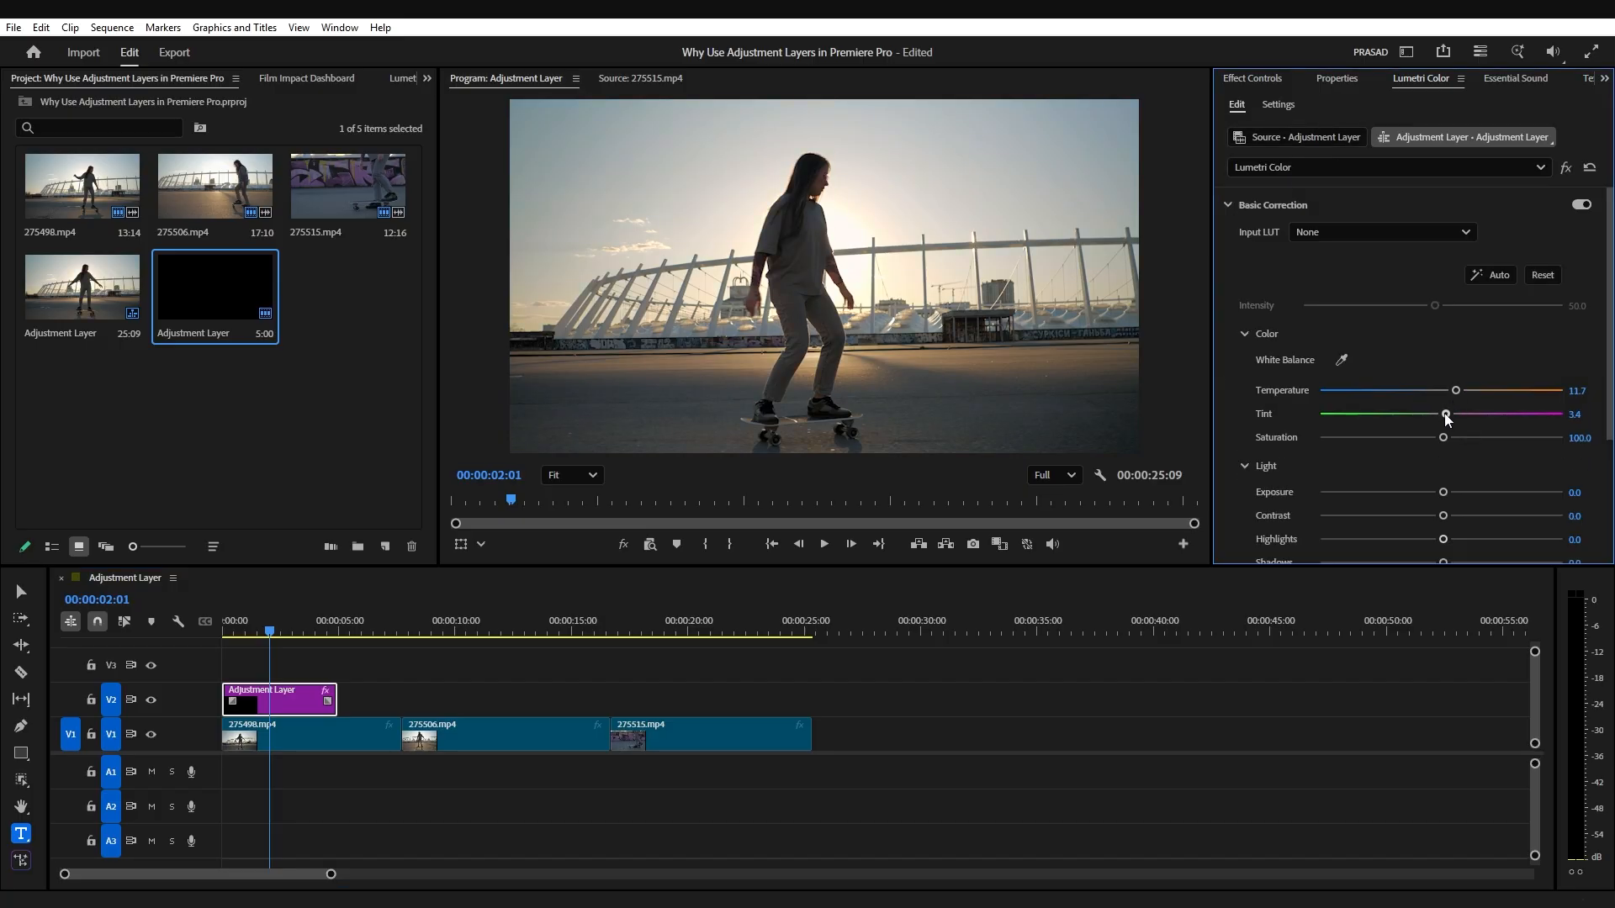
pyautogui.moveTo(1444, 492)
pyautogui.mouseDown()
pyautogui.moveTo(1427, 516)
pyautogui.moveTo(1452, 489)
pyautogui.moveTo(1457, 512)
pyautogui.mouseUp()
pyautogui.scroll(-1, 1456, 508)
pyautogui.moveTo(1432, 442)
pyautogui.mouseDown()
pyautogui.moveTo(1431, 418)
pyautogui.moveTo(1433, 452)
pyautogui.mouseUp()
pyautogui.scroll(-2, 1446, 452)
pyautogui.hotkey('ctrl', 's')
pyautogui.scroll(-2, 1426, 458)
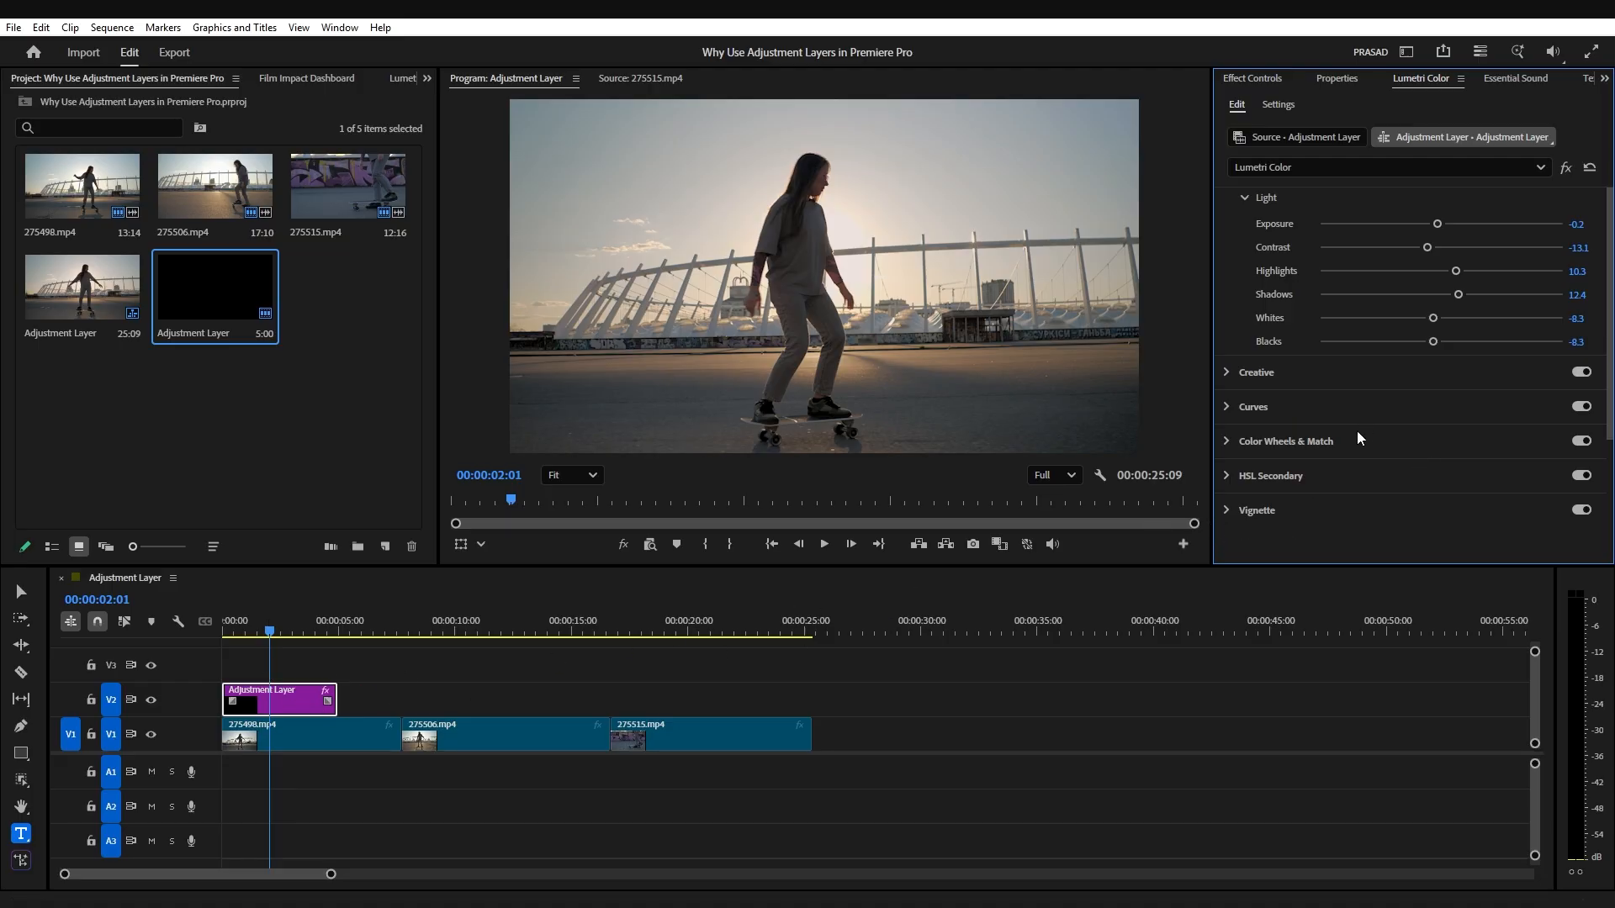
# Step: Move the Lumetri Color effect from the timeline adjustment layer to its source clip
pyautogui.click(1266, 77)
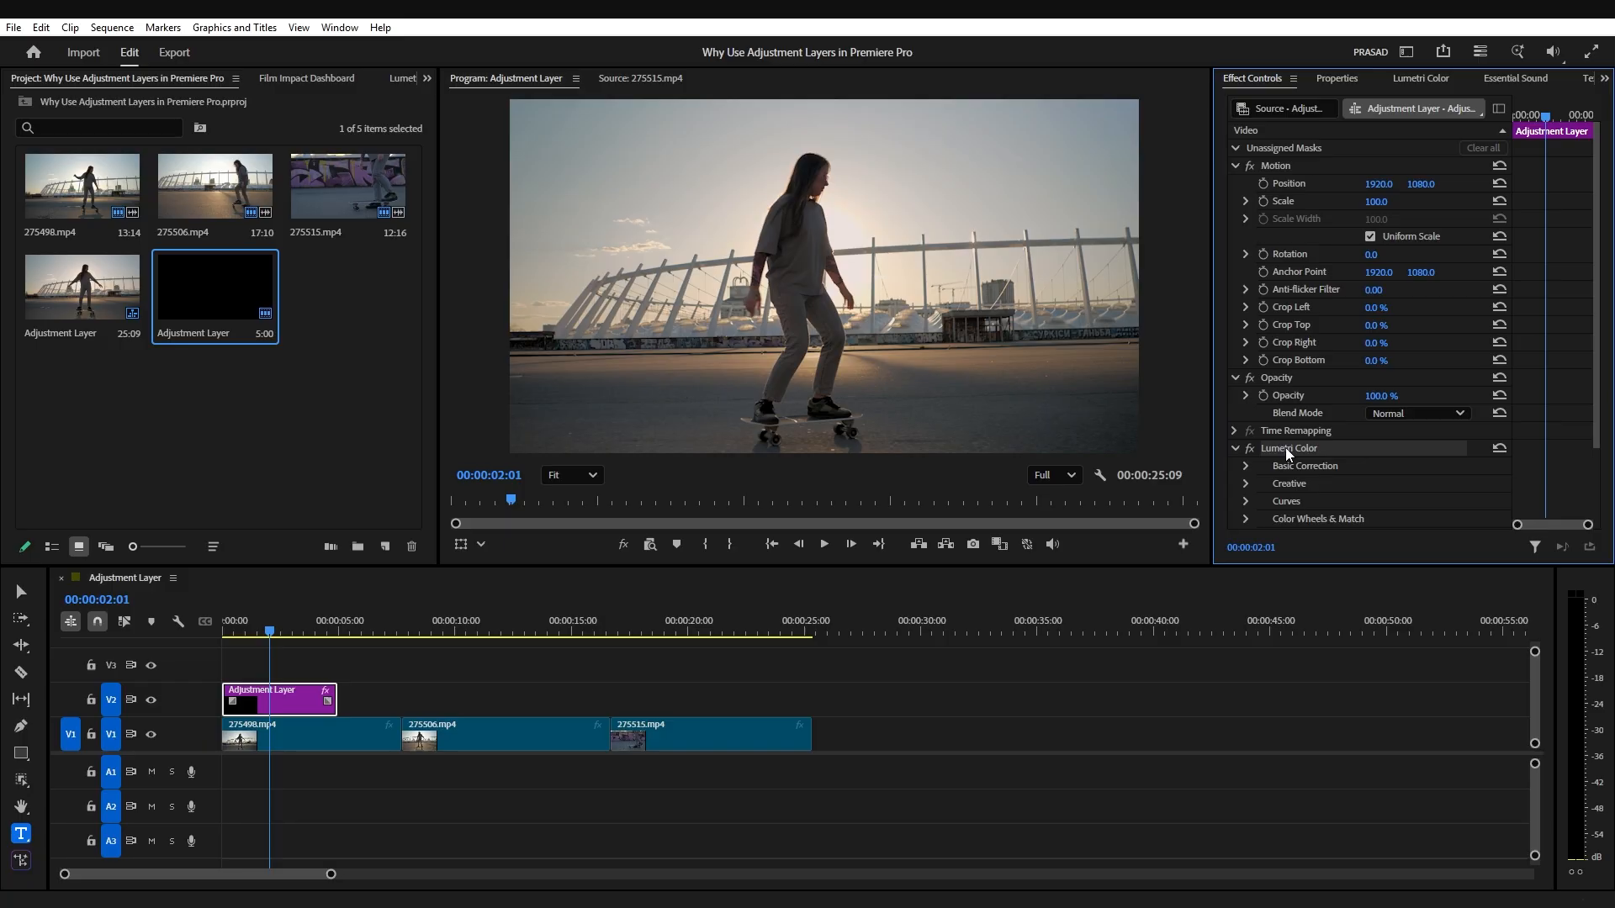
pyautogui.press('Delete')
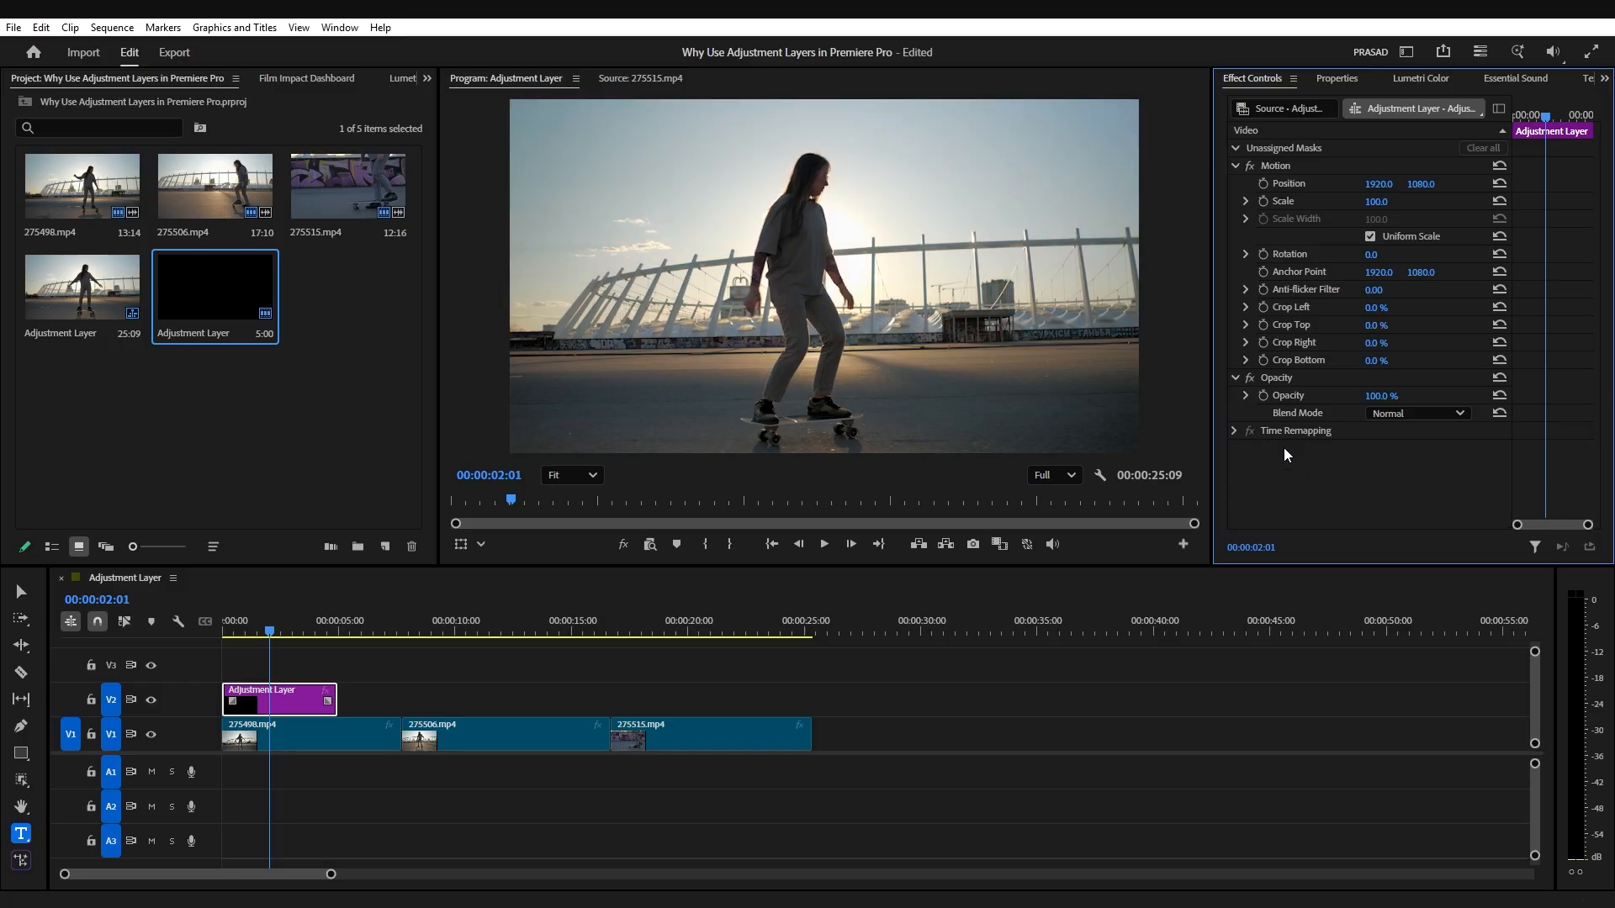
pyautogui.click(1292, 109)
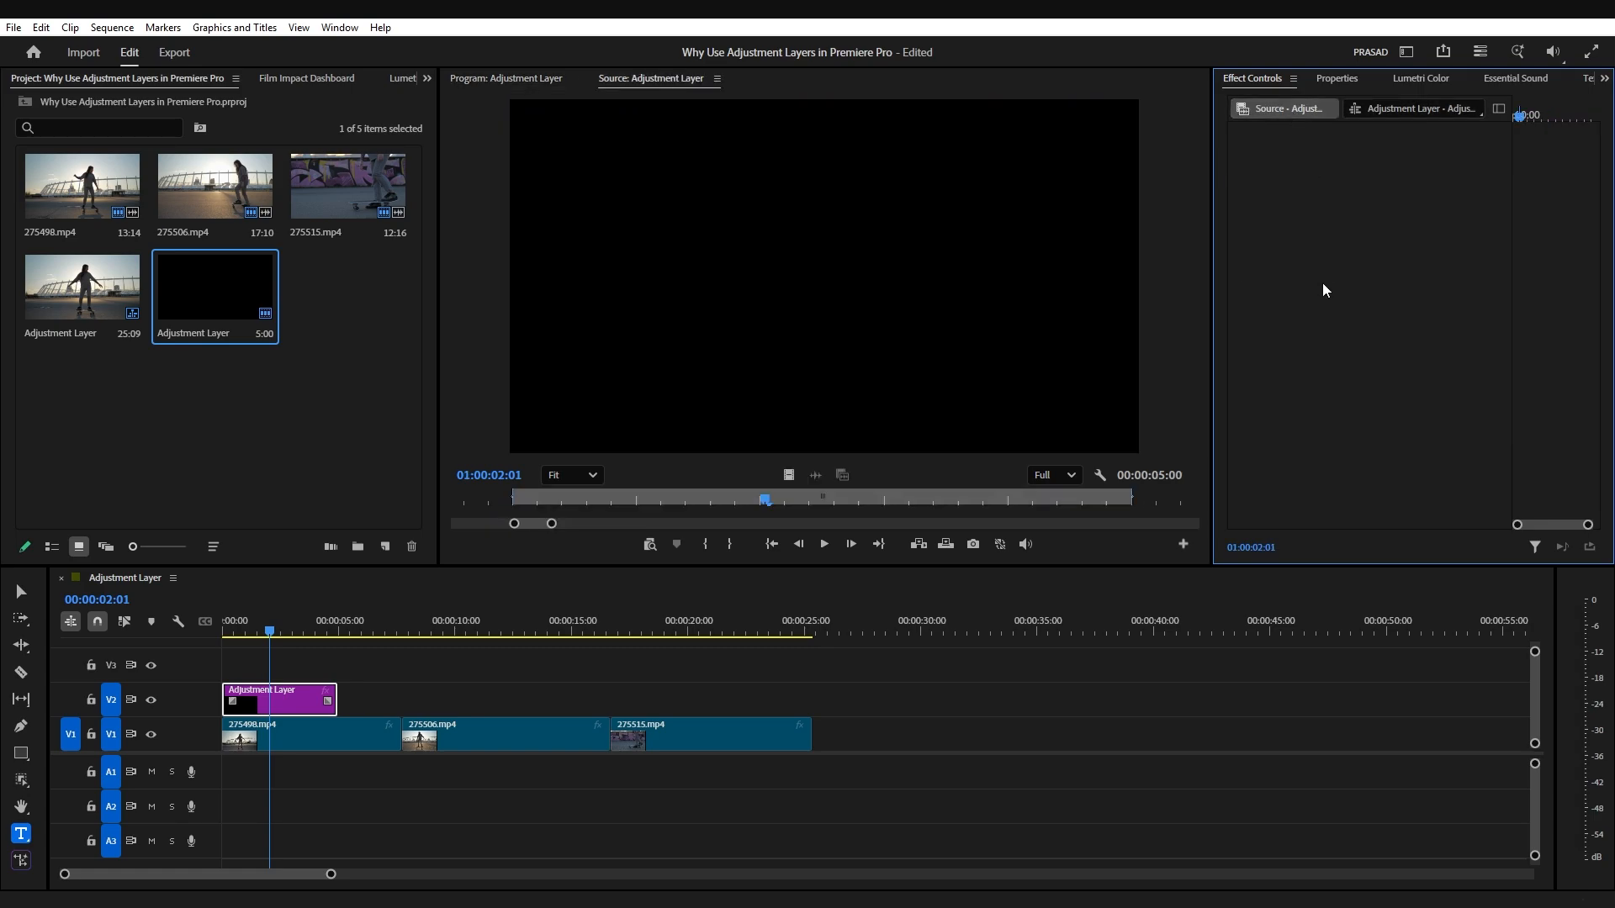
pyautogui.hotkey('ctrl', 'z')
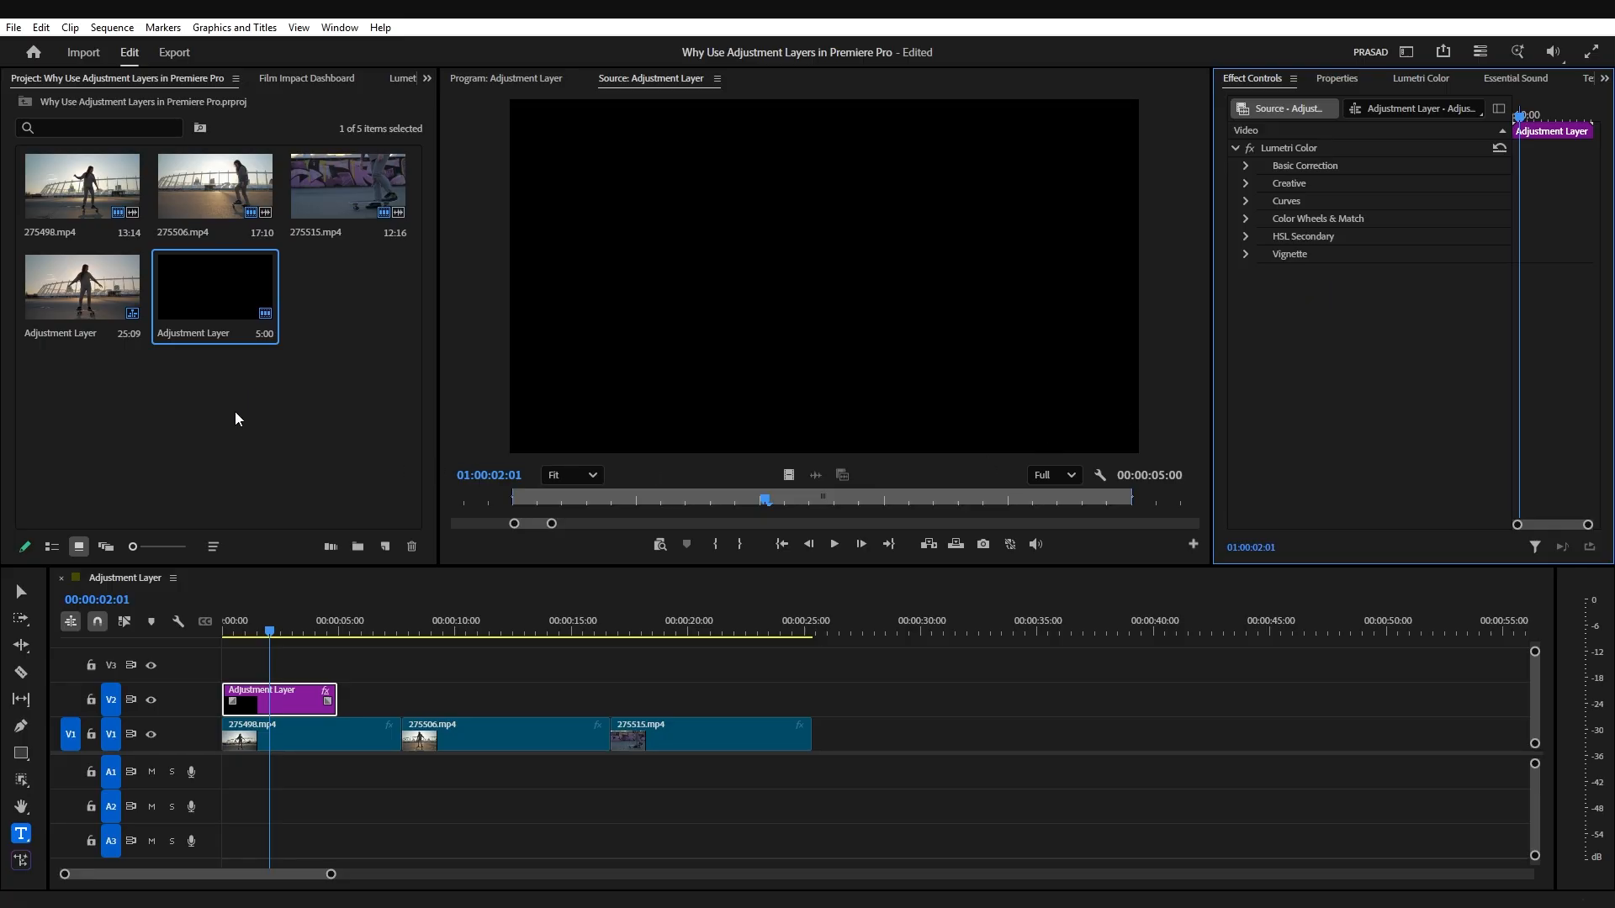
# Step: Rename the adjustment layer in the project as "Color Correction"
pyautogui.click(224, 299)
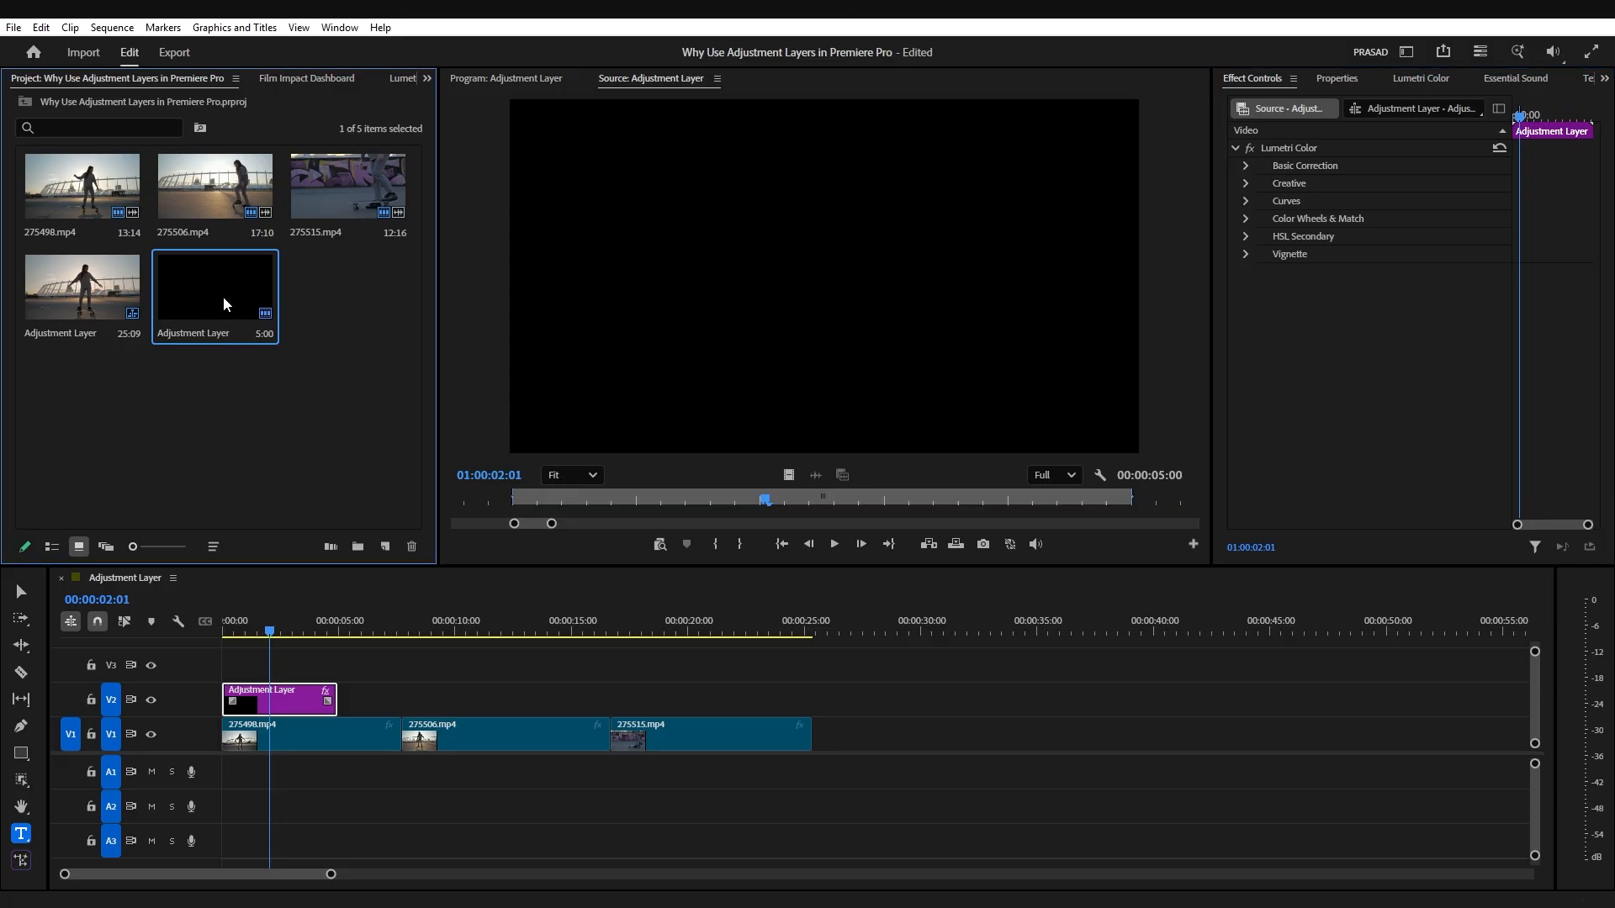
pyautogui.click(203, 332)
pyautogui.write('Color Correction')
pyautogui.click(233, 471)
pyautogui.click(333, 664)
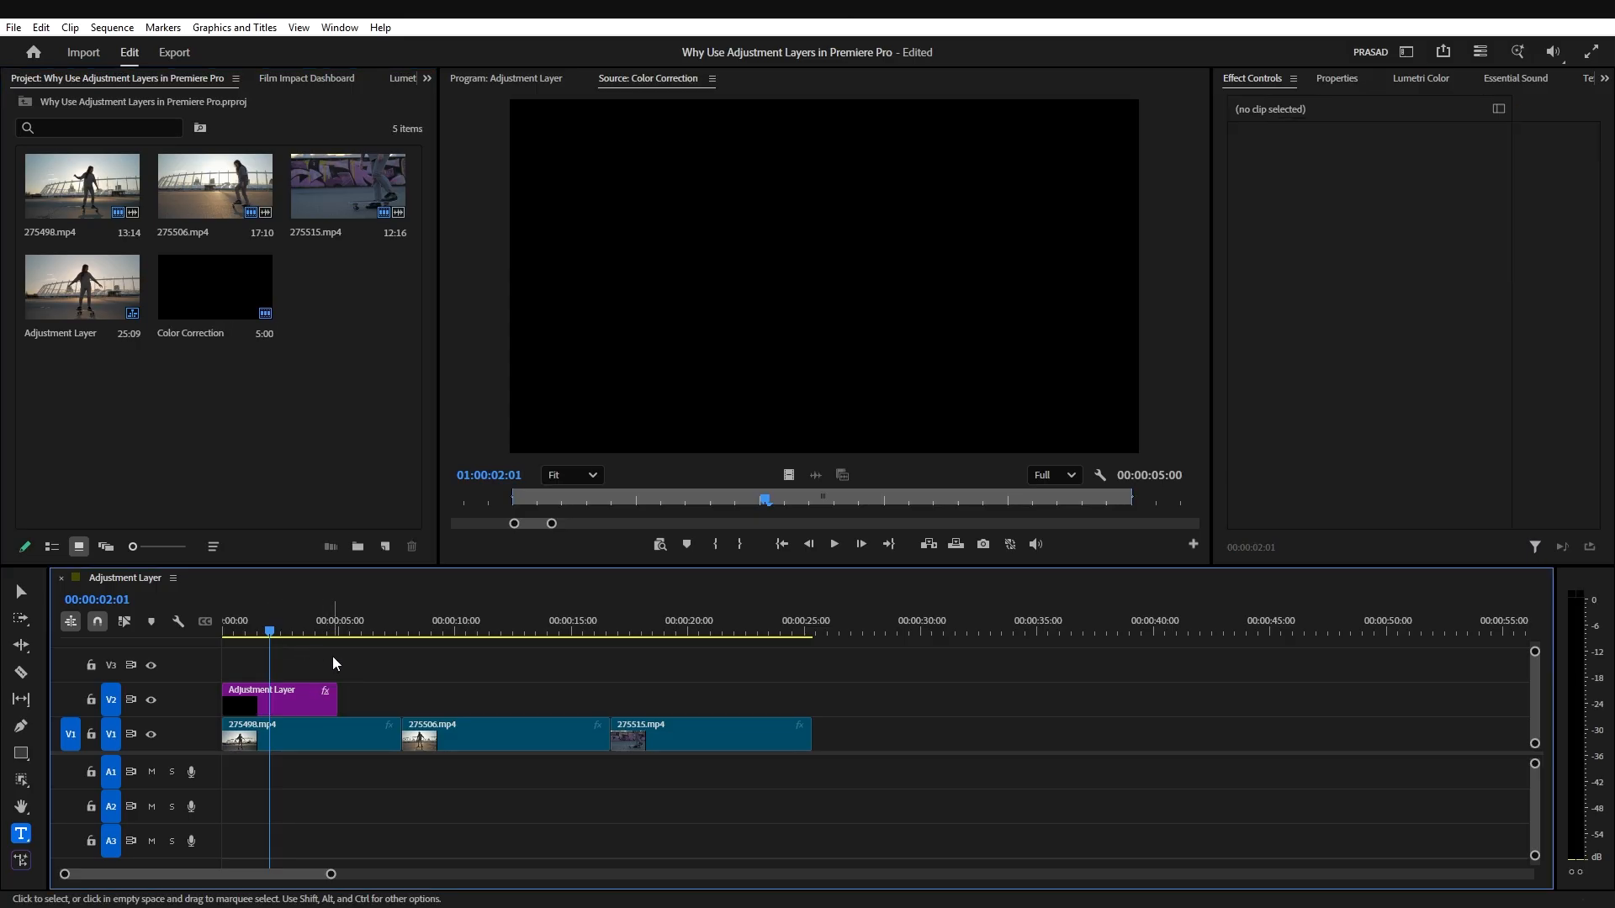
# Step: Place the Color Correction layer on V2 above clip 275506.mp4 and move the playhead to 00:00:09:09
pyautogui.moveTo(217, 290); pyautogui.dragTo(419, 695)
pyautogui.click(440, 631)
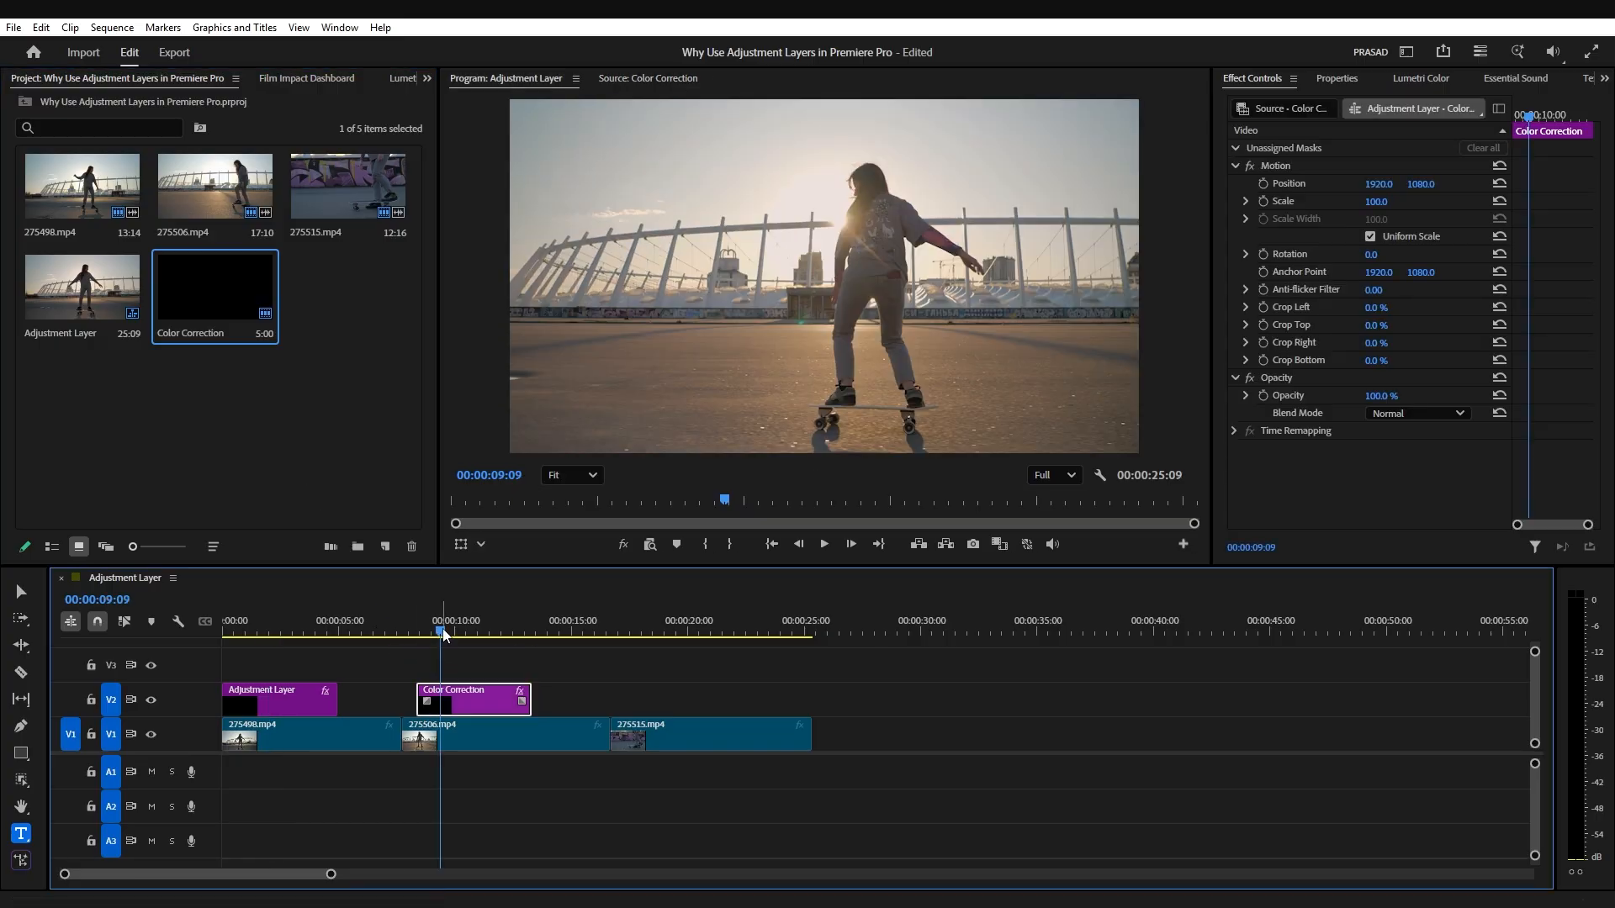
# Step: Place another Color Correction layer on V2 across the cut between 275506.mp4 and 275515.mp4
pyautogui.moveTo(445, 635)
pyautogui.mouseDown()
pyautogui.moveTo(547, 659)
pyautogui.moveTo(442, 657)
pyautogui.mouseUp()
pyautogui.moveTo(224, 296); pyautogui.dragTo(559, 709)
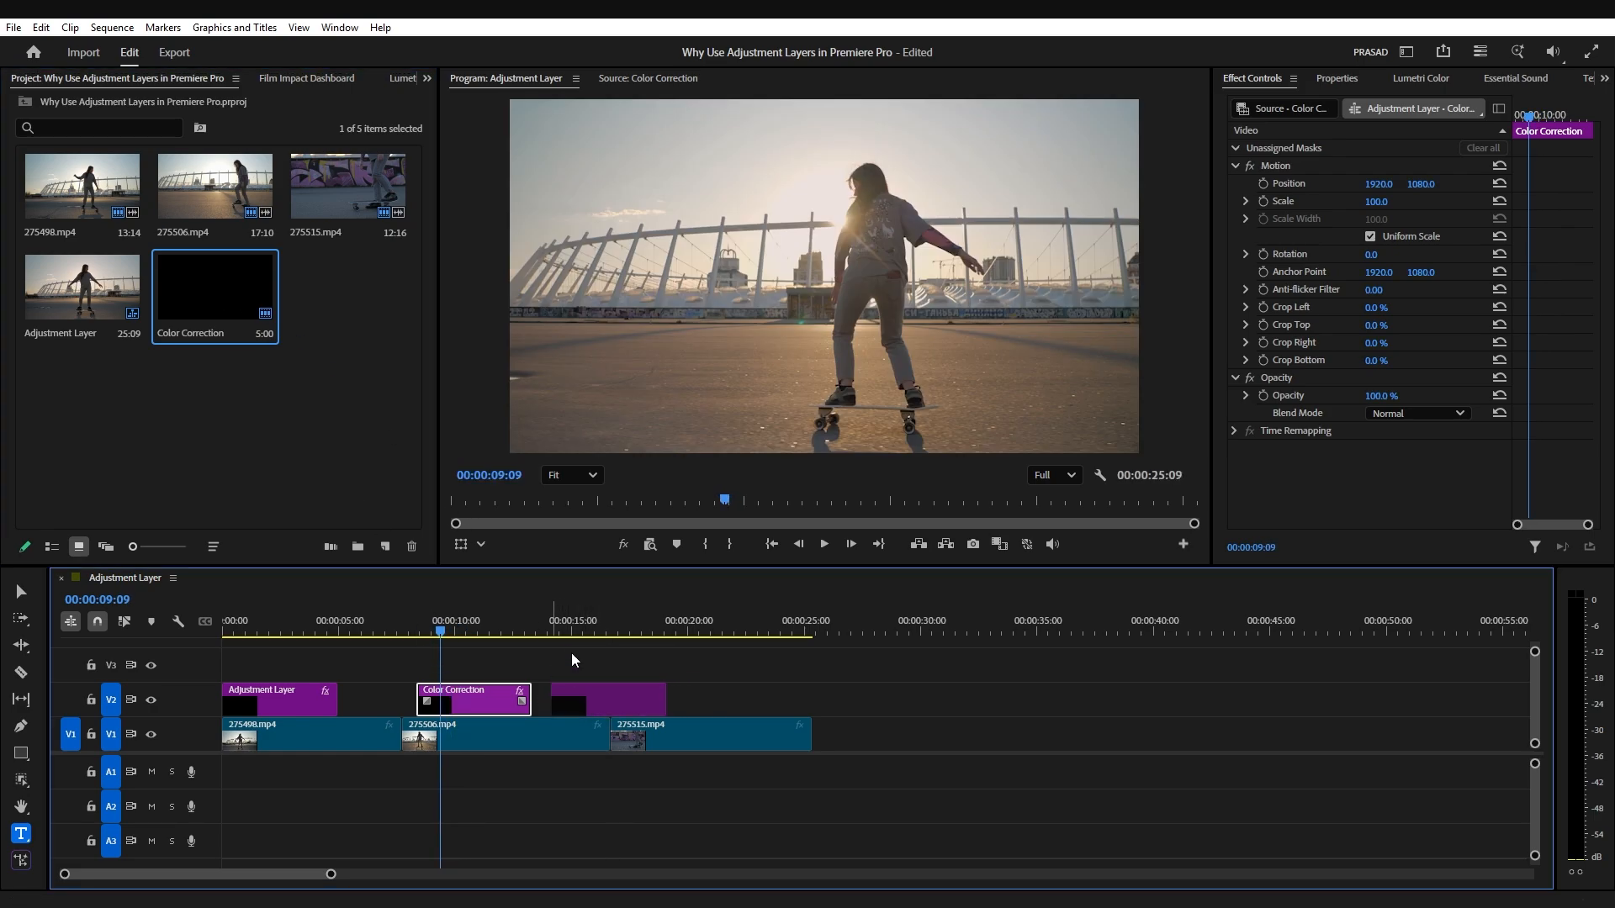
pyautogui.moveTo(568, 645); pyautogui.dragTo(596, 673)
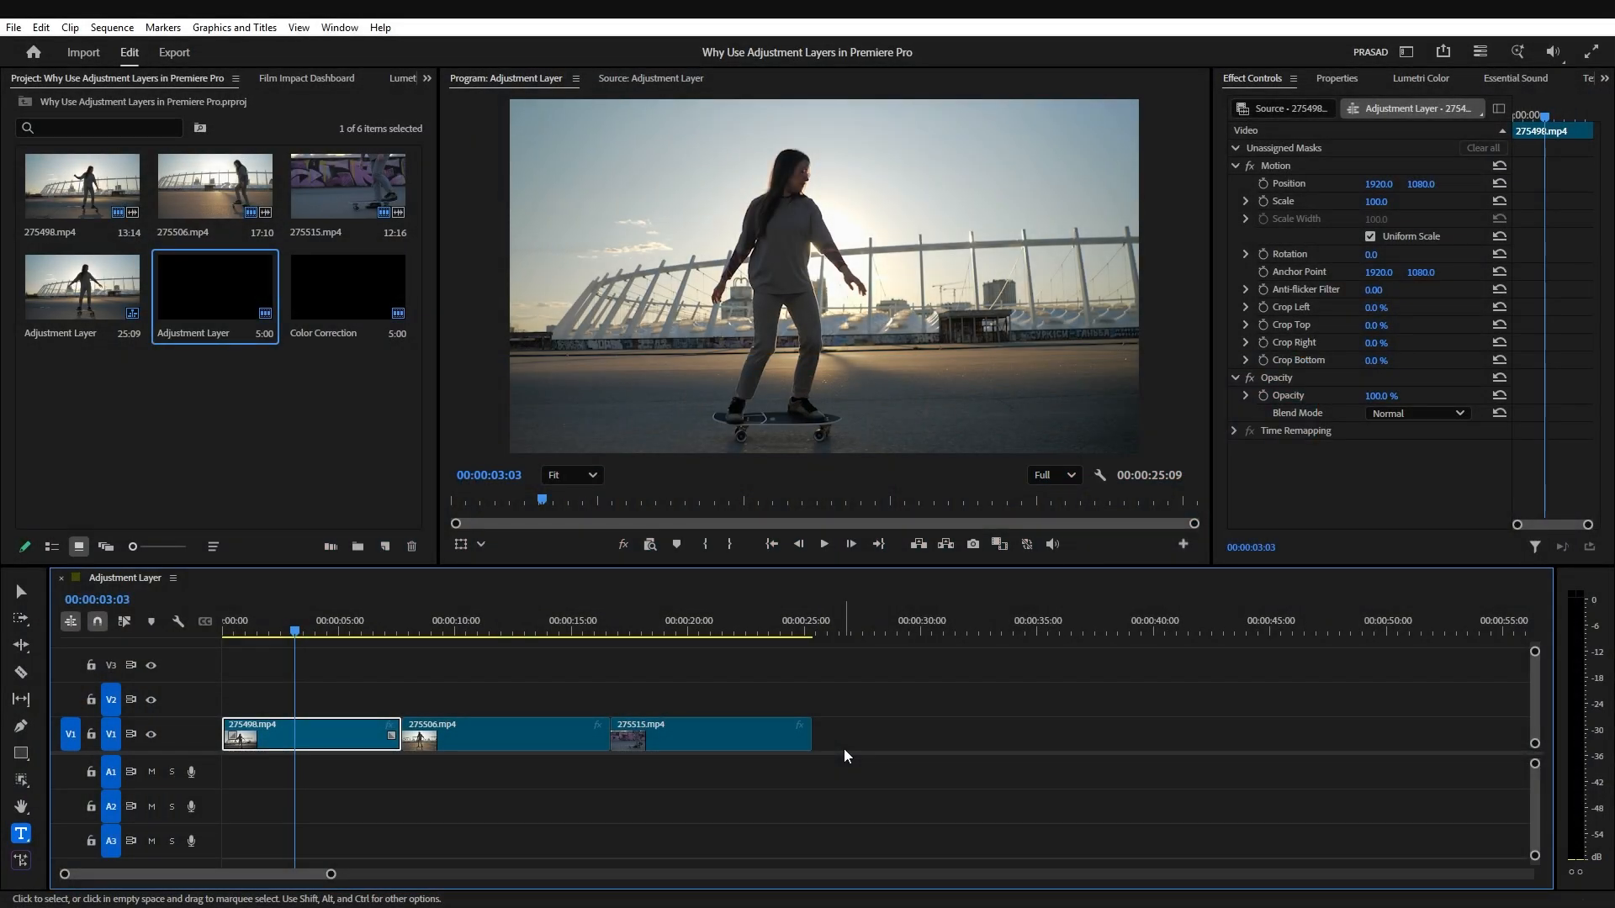
# Step: Place the Adjustment Layer on V2 at the start of 275498.mp4 and cut it down to its first two frames
pyautogui.moveTo(221, 290); pyautogui.dragTo(291, 711)
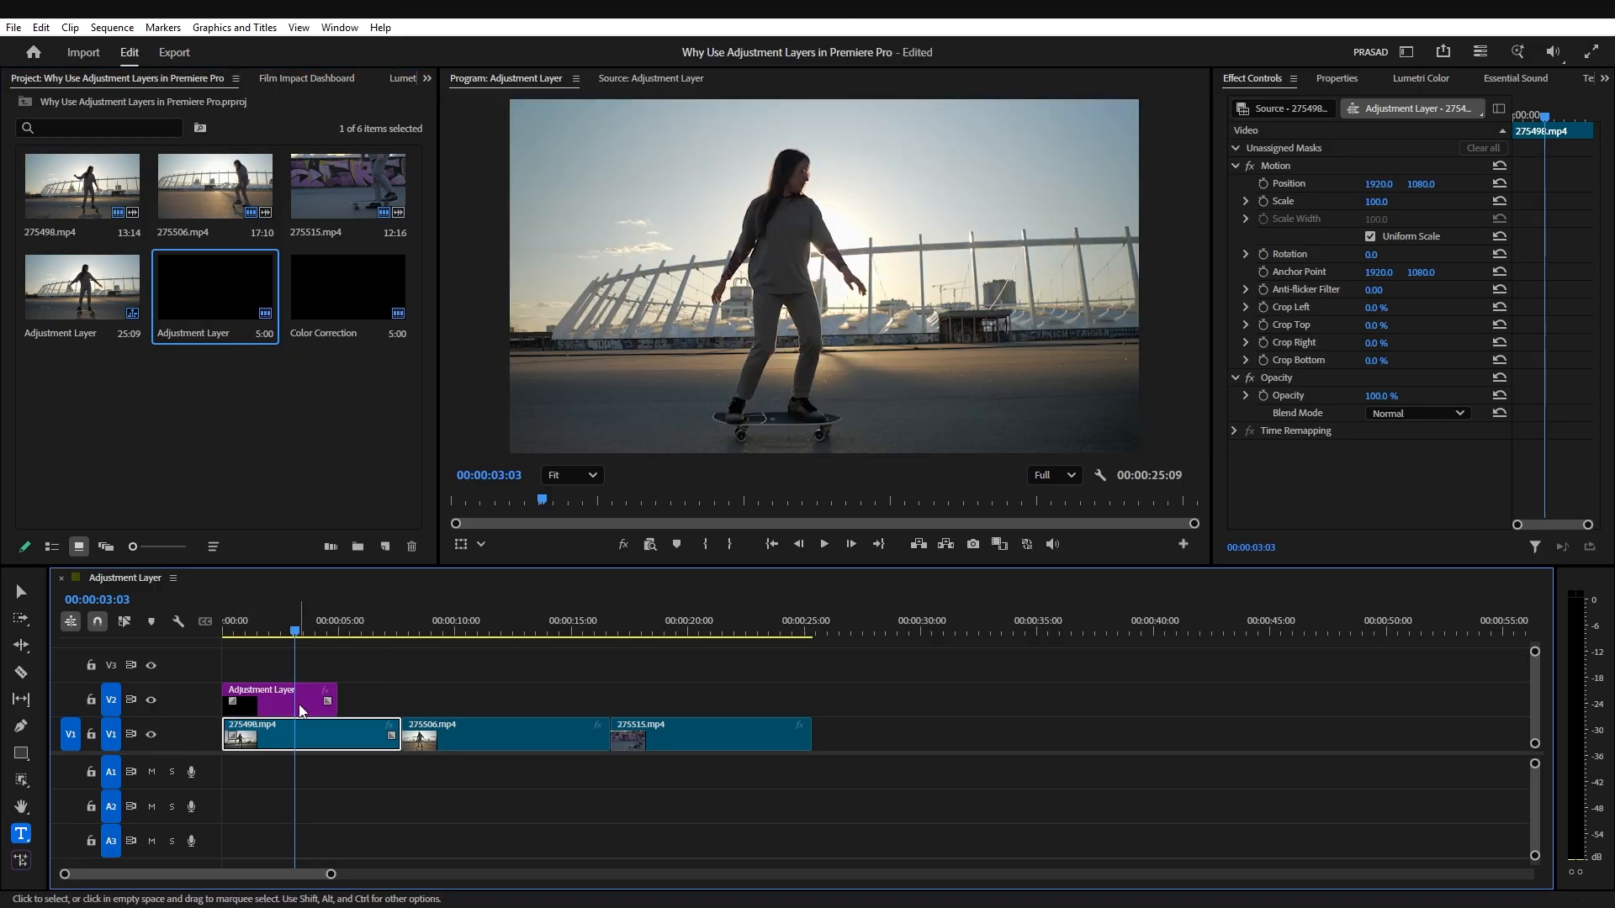
pyautogui.click(301, 711)
pyautogui.press('=')
pyautogui.press('=')
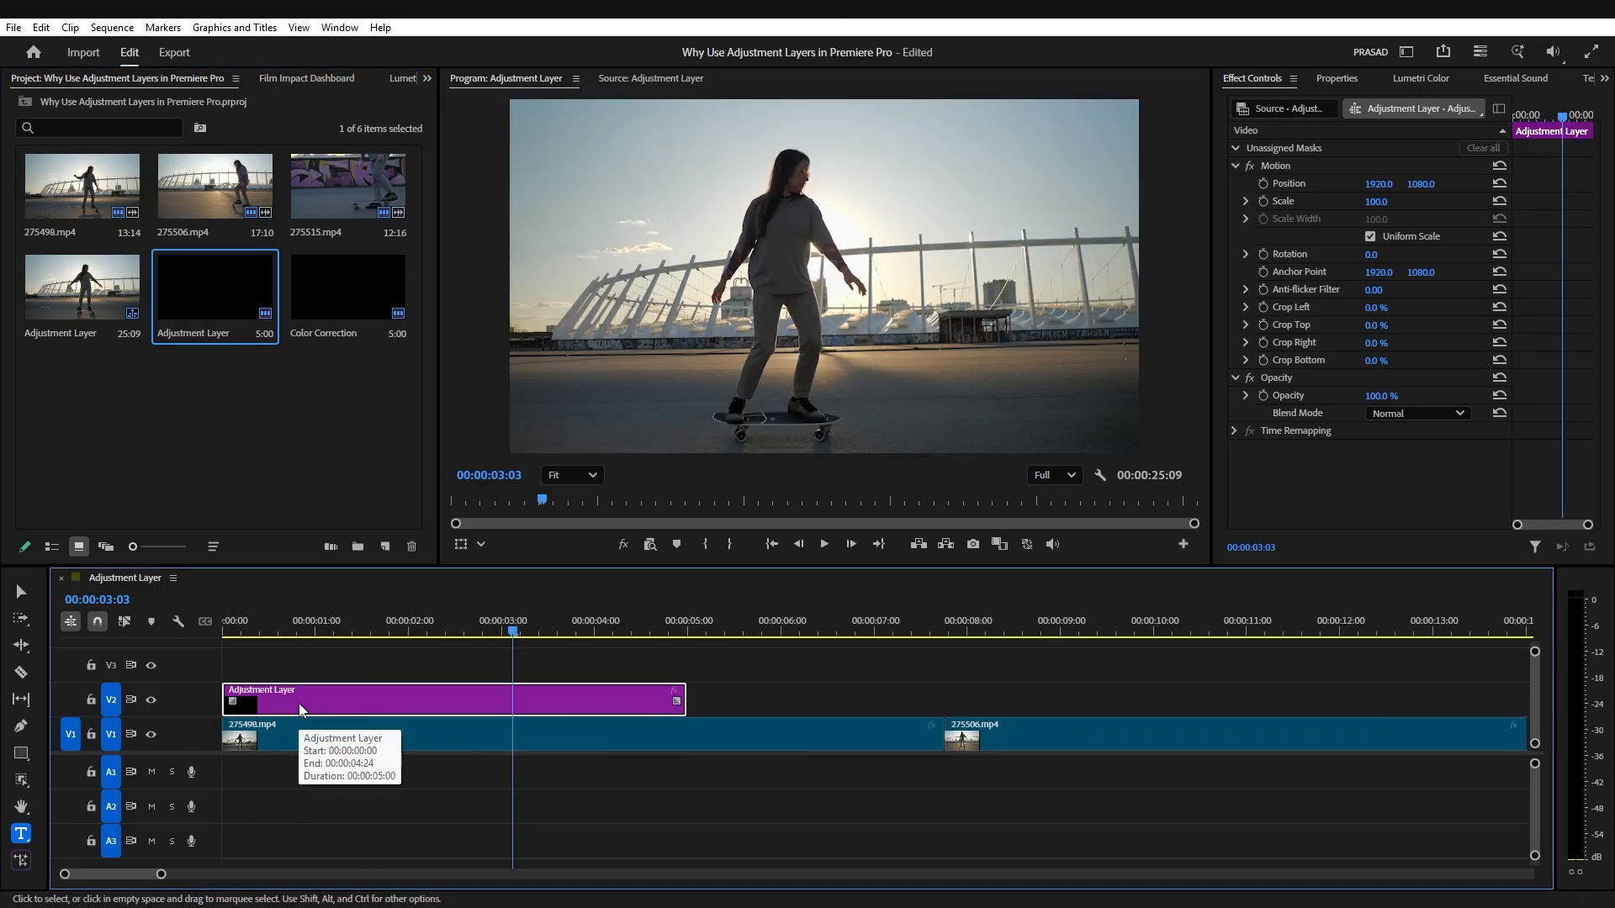
pyautogui.press('Home')
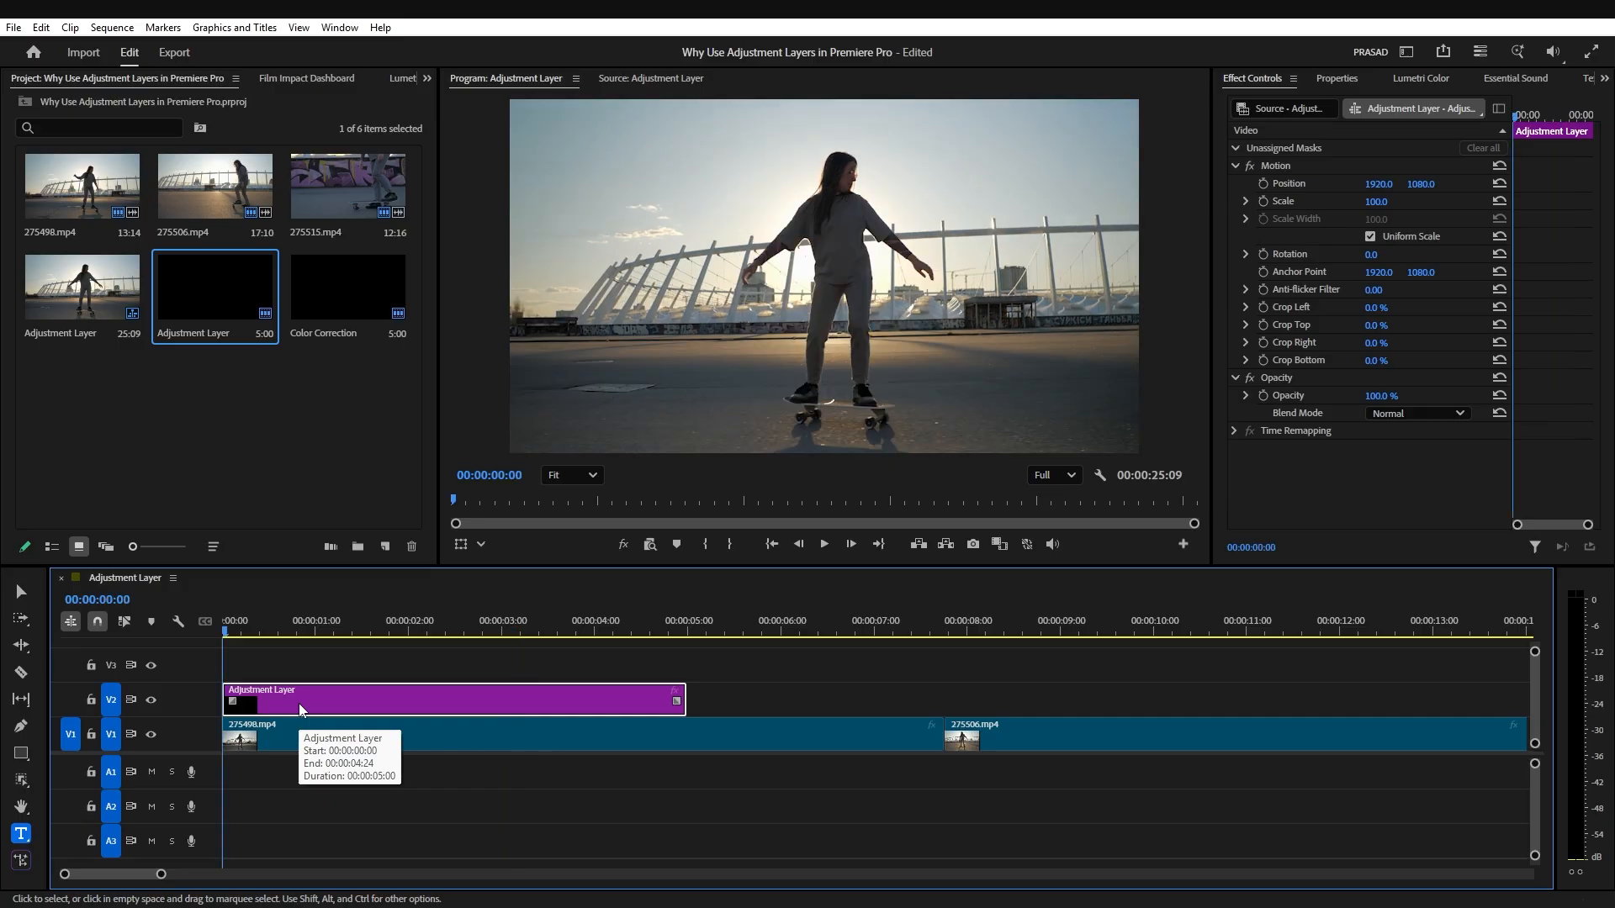
pyautogui.press('Right')
pyautogui.press('Right')
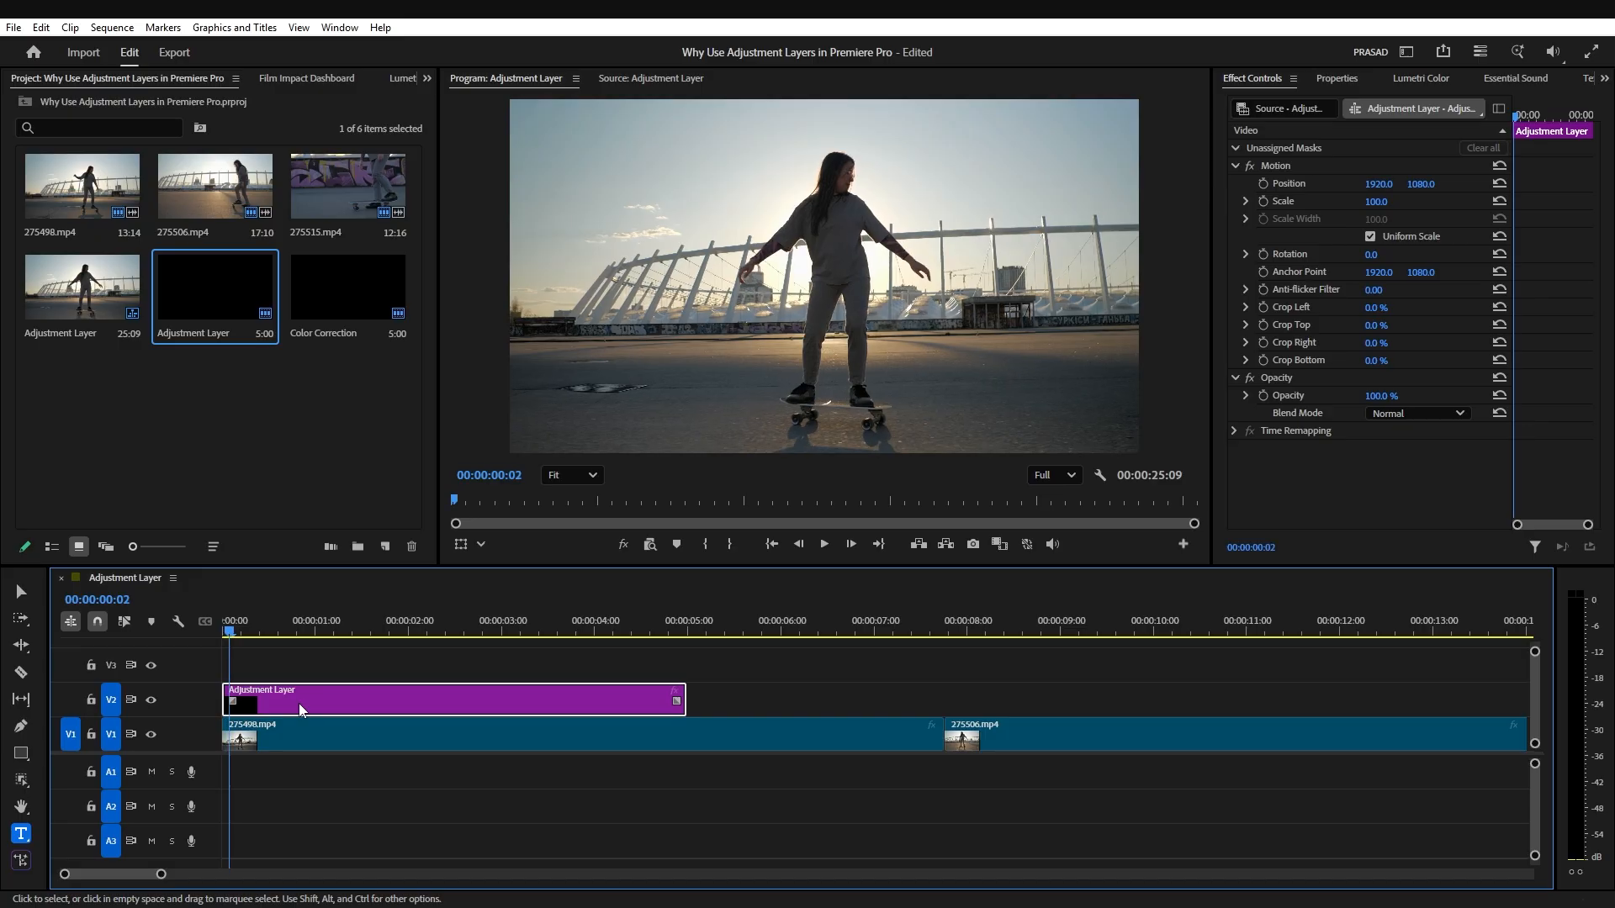
pyautogui.hotkey('ctrl', 'k')
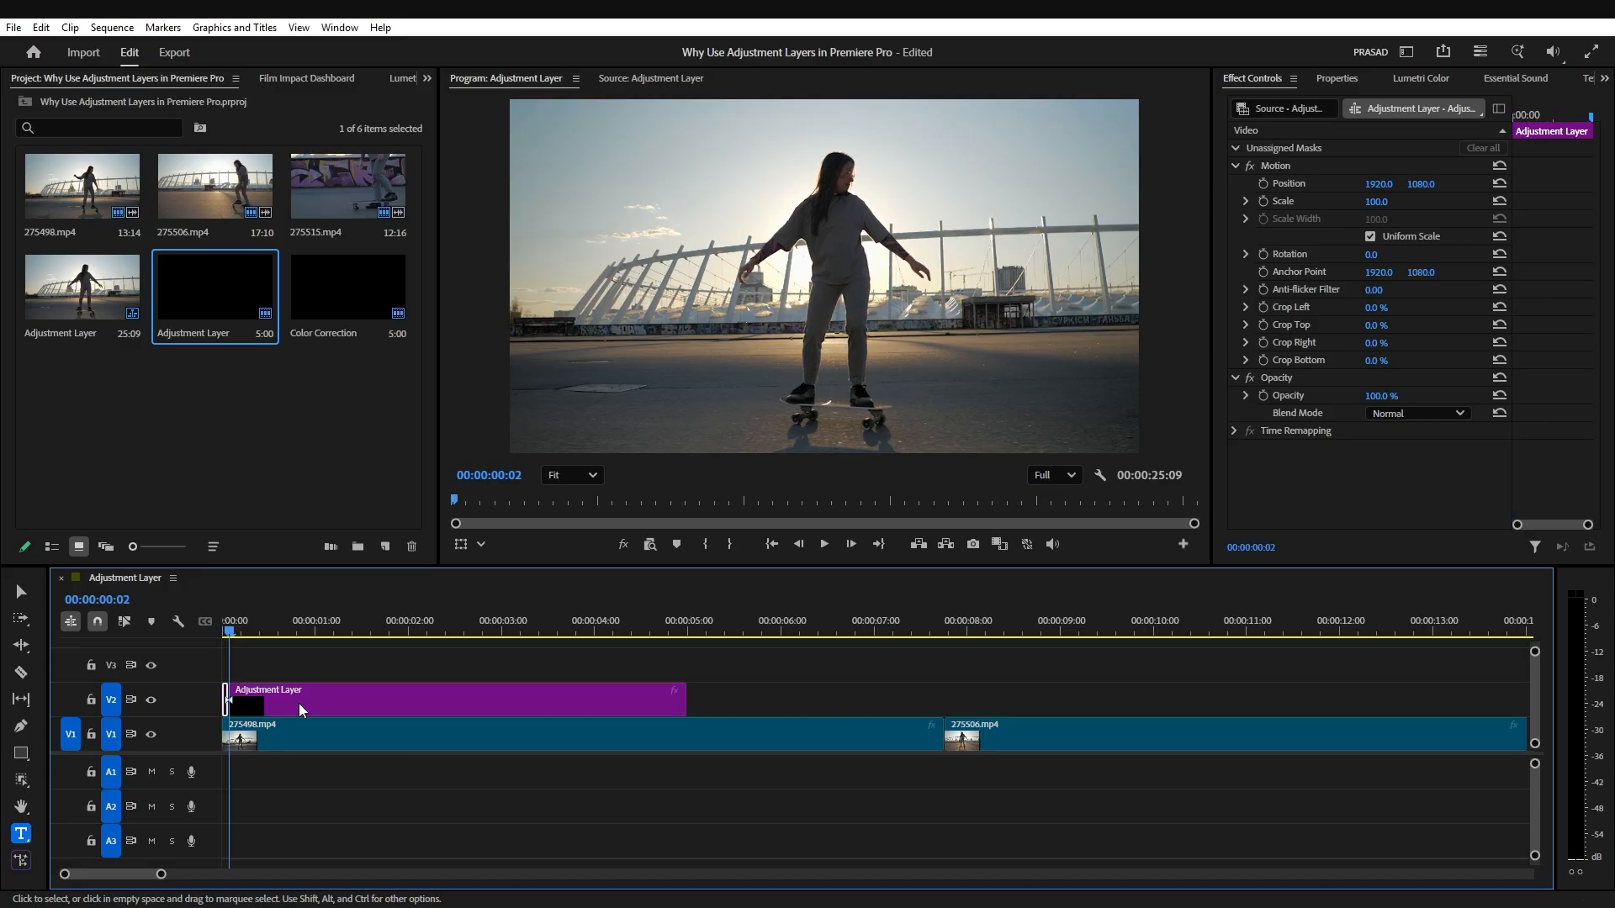
pyautogui.click(300, 705)
pyautogui.press('Delete')
# Step: Set the two-frame adjustment layer's Lumetri exposure to 2.3
pyautogui.press('=')
pyautogui.press('=')
pyautogui.press('=')
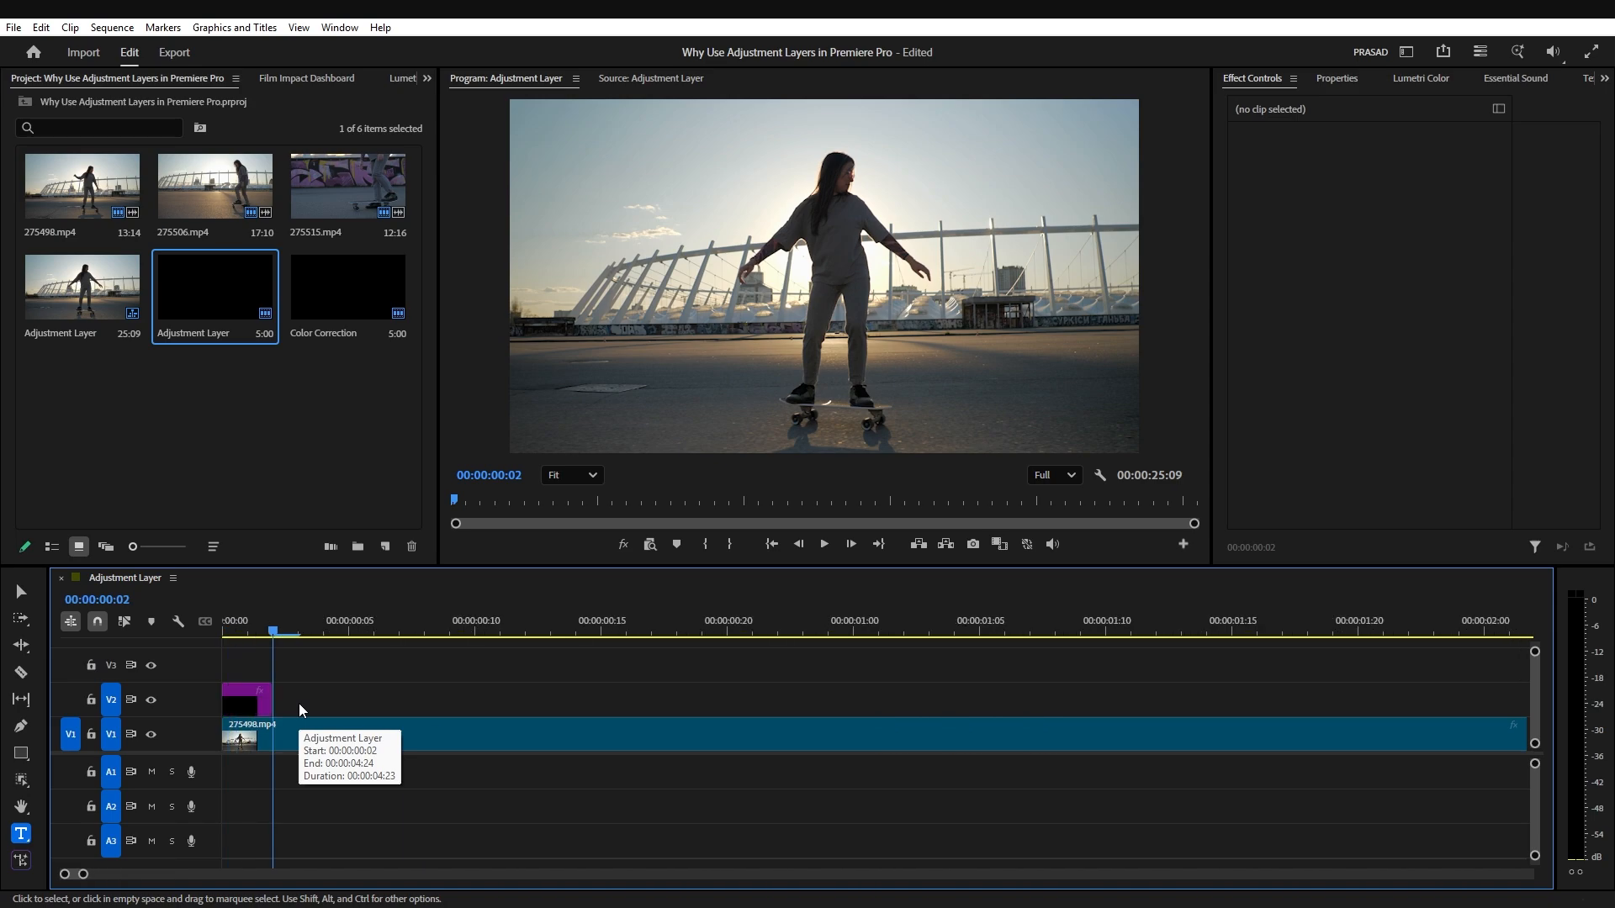
pyautogui.click(245, 699)
pyautogui.click(247, 632)
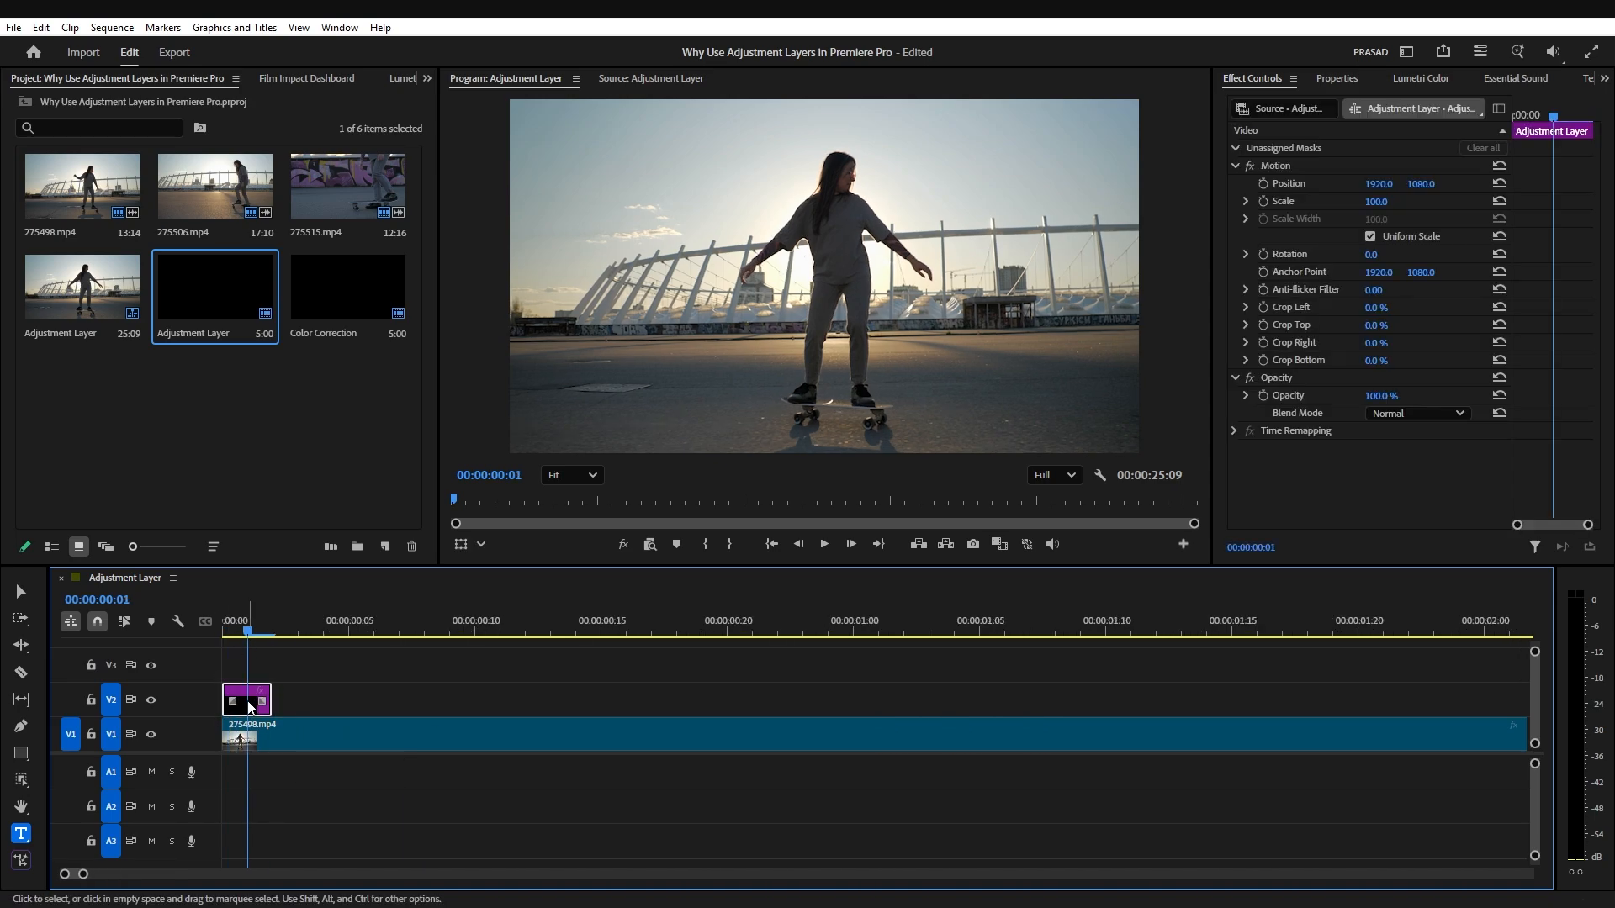
pyautogui.click(1422, 79)
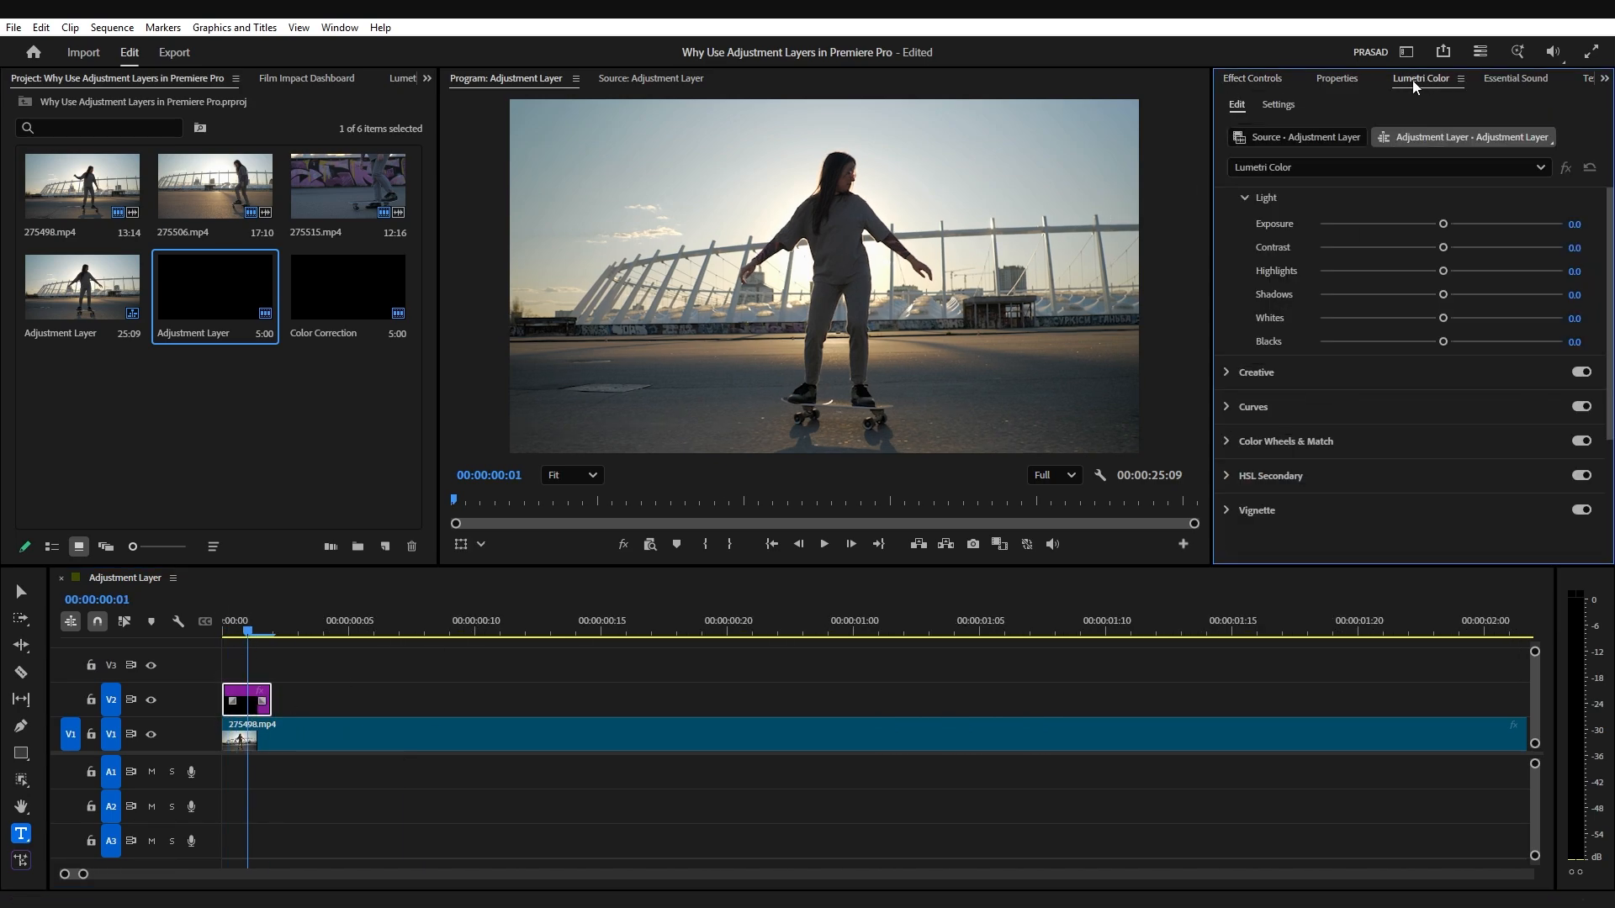
pyautogui.scroll(3, 1310, 255)
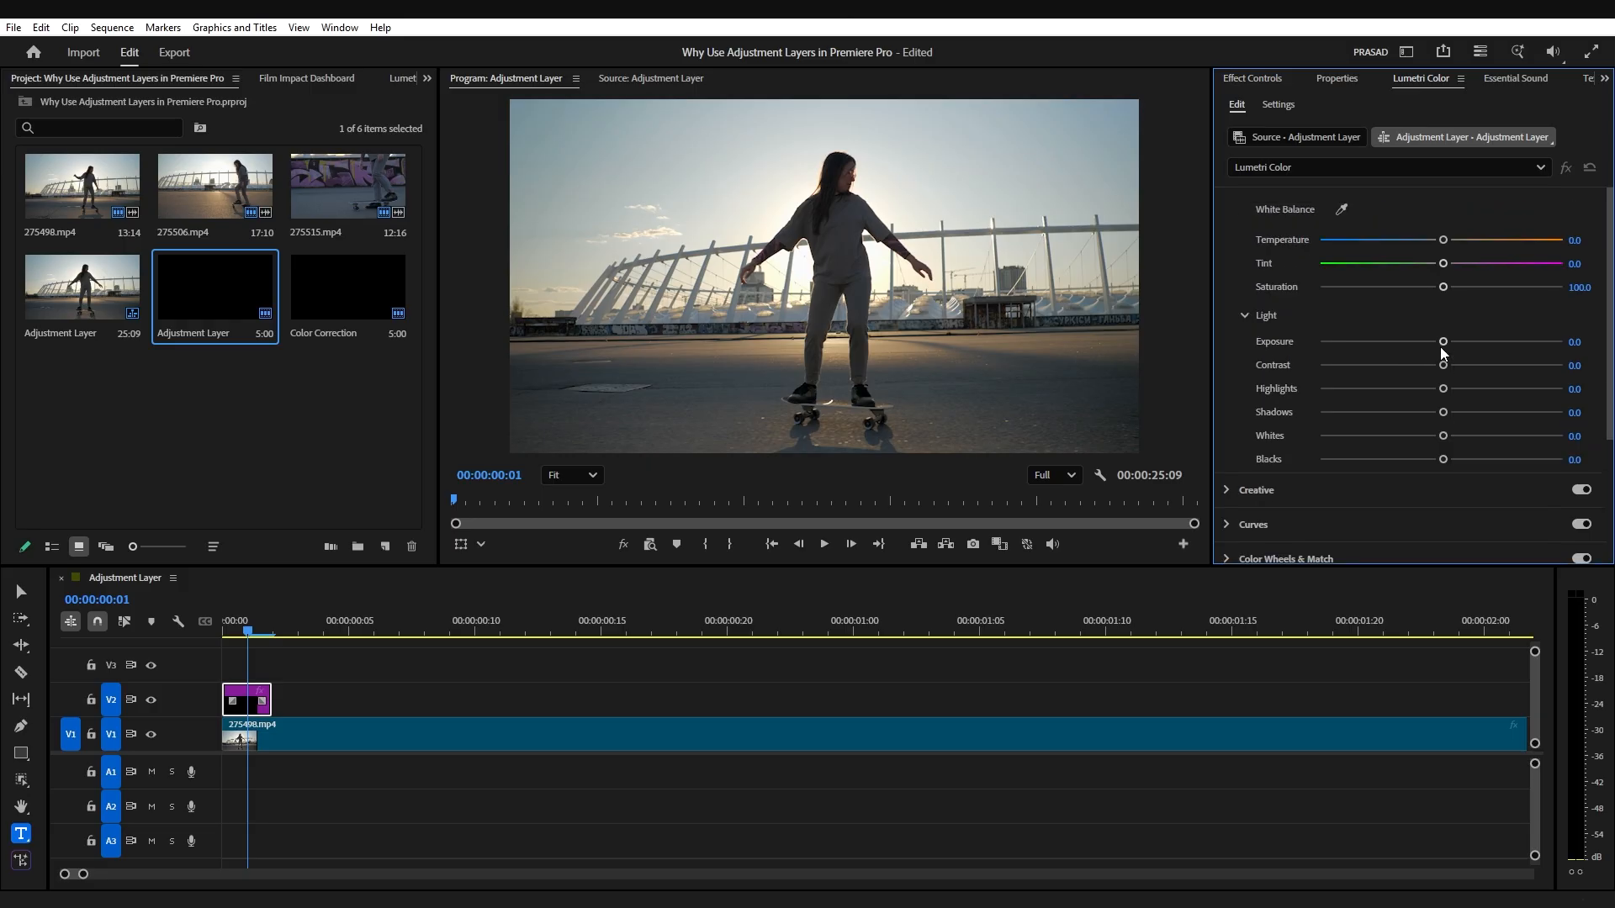
pyautogui.moveTo(1448, 343); pyautogui.dragTo(1471, 346)
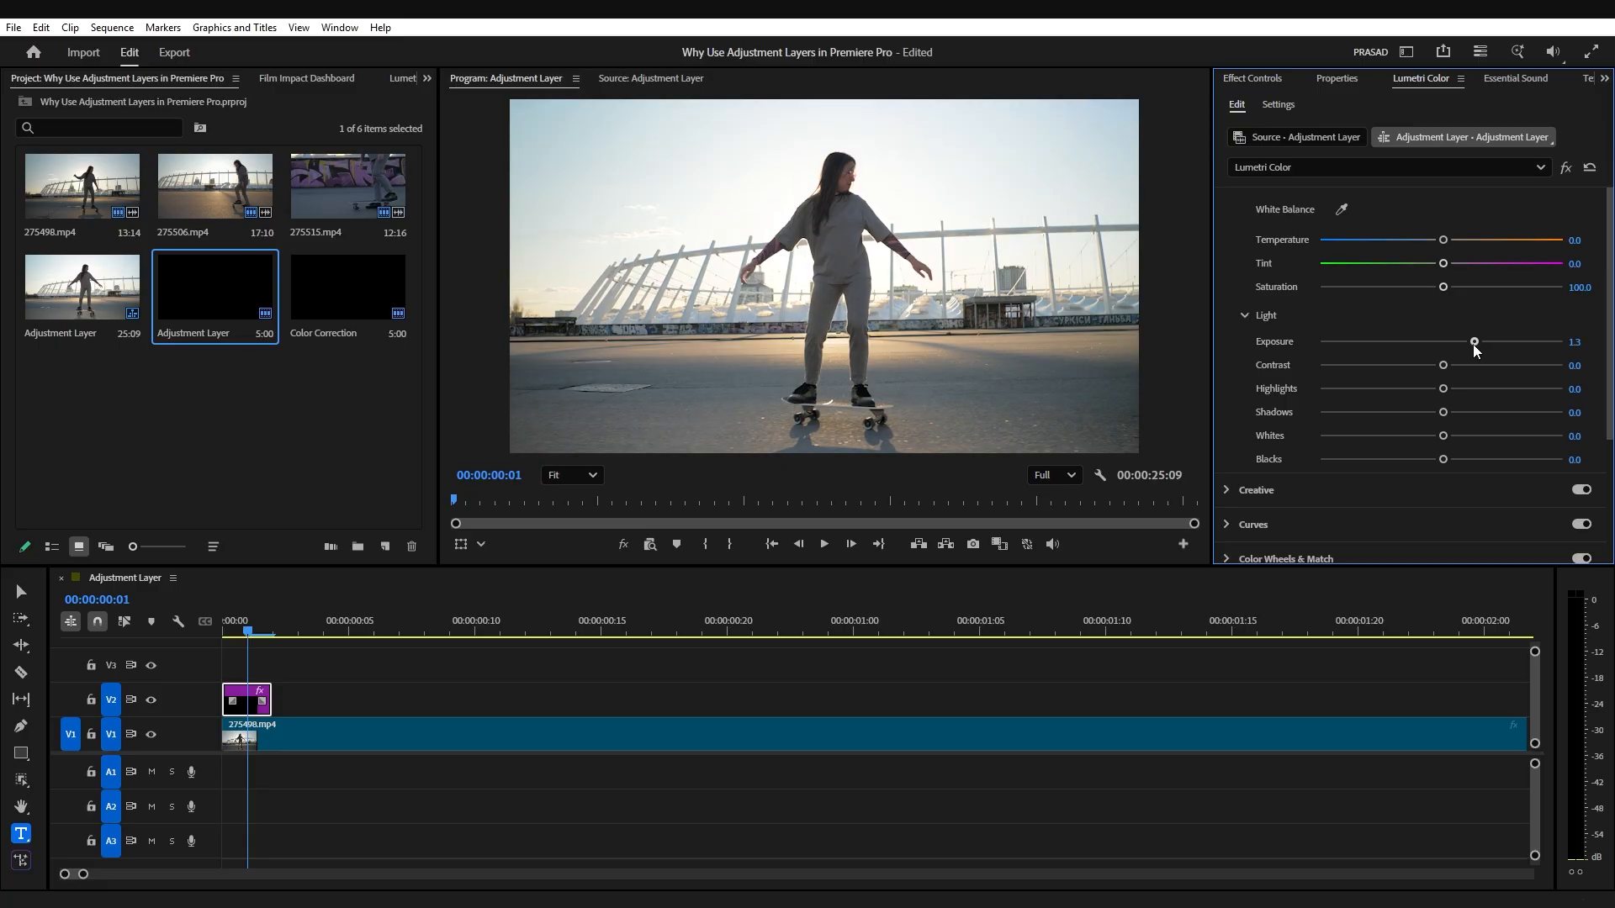
pyautogui.moveTo(1474, 345); pyautogui.dragTo(1498, 346)
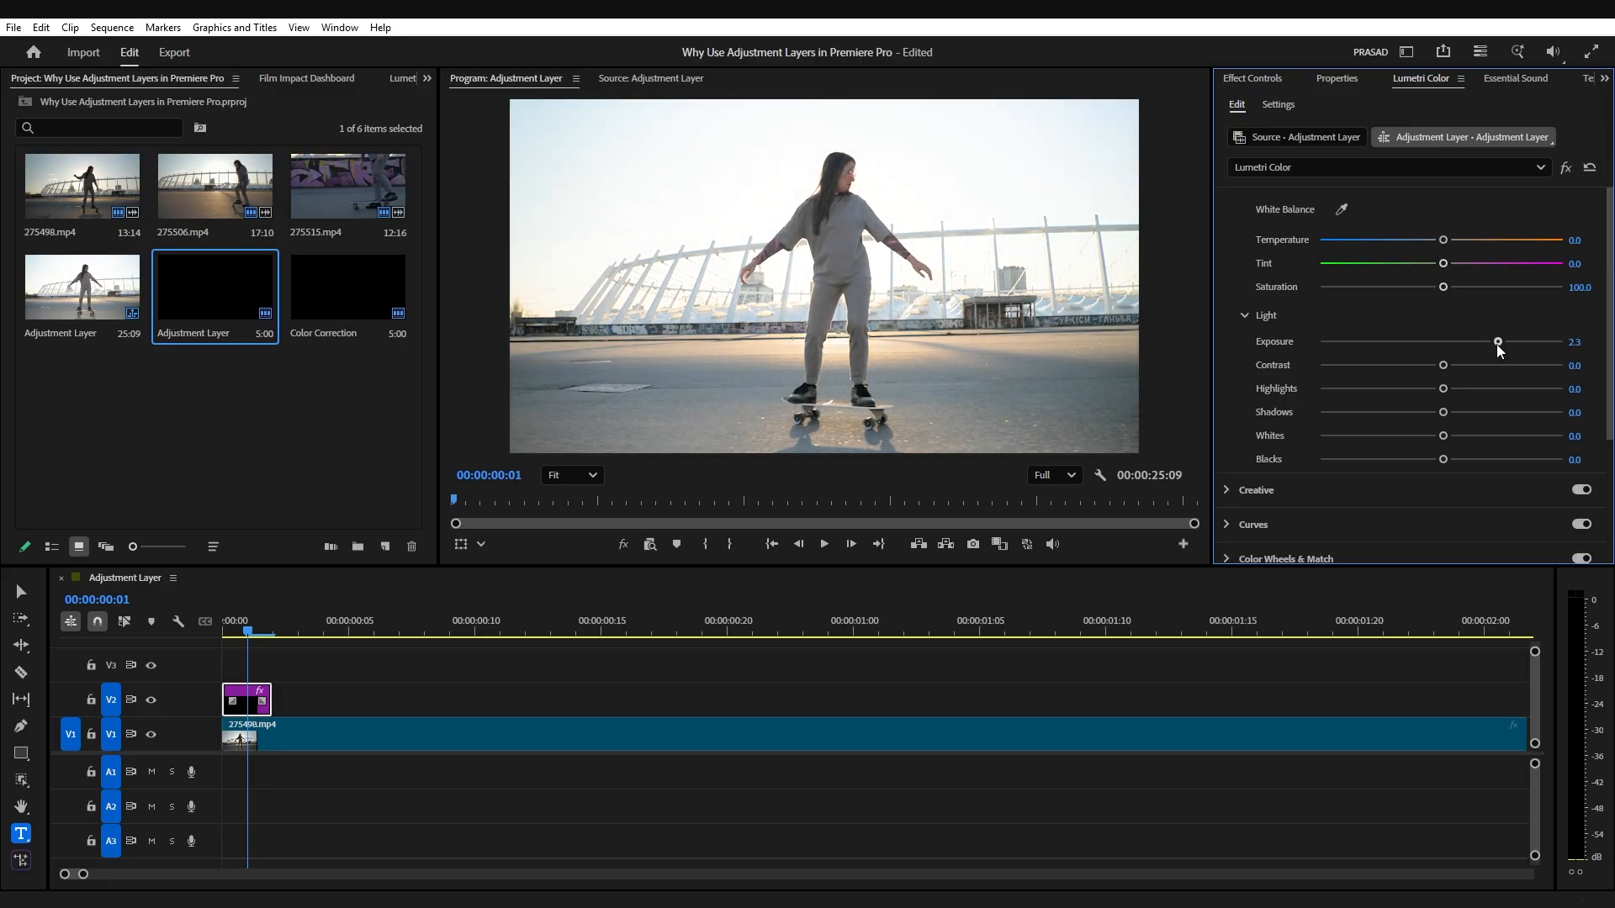
# Step: Paste copies of the two-frame adjustment layer on V2 at 00:00:00:04, 00:00:00:08 and 00:00:00:12, leaving two-frame gaps
pyautogui.click(244, 703)
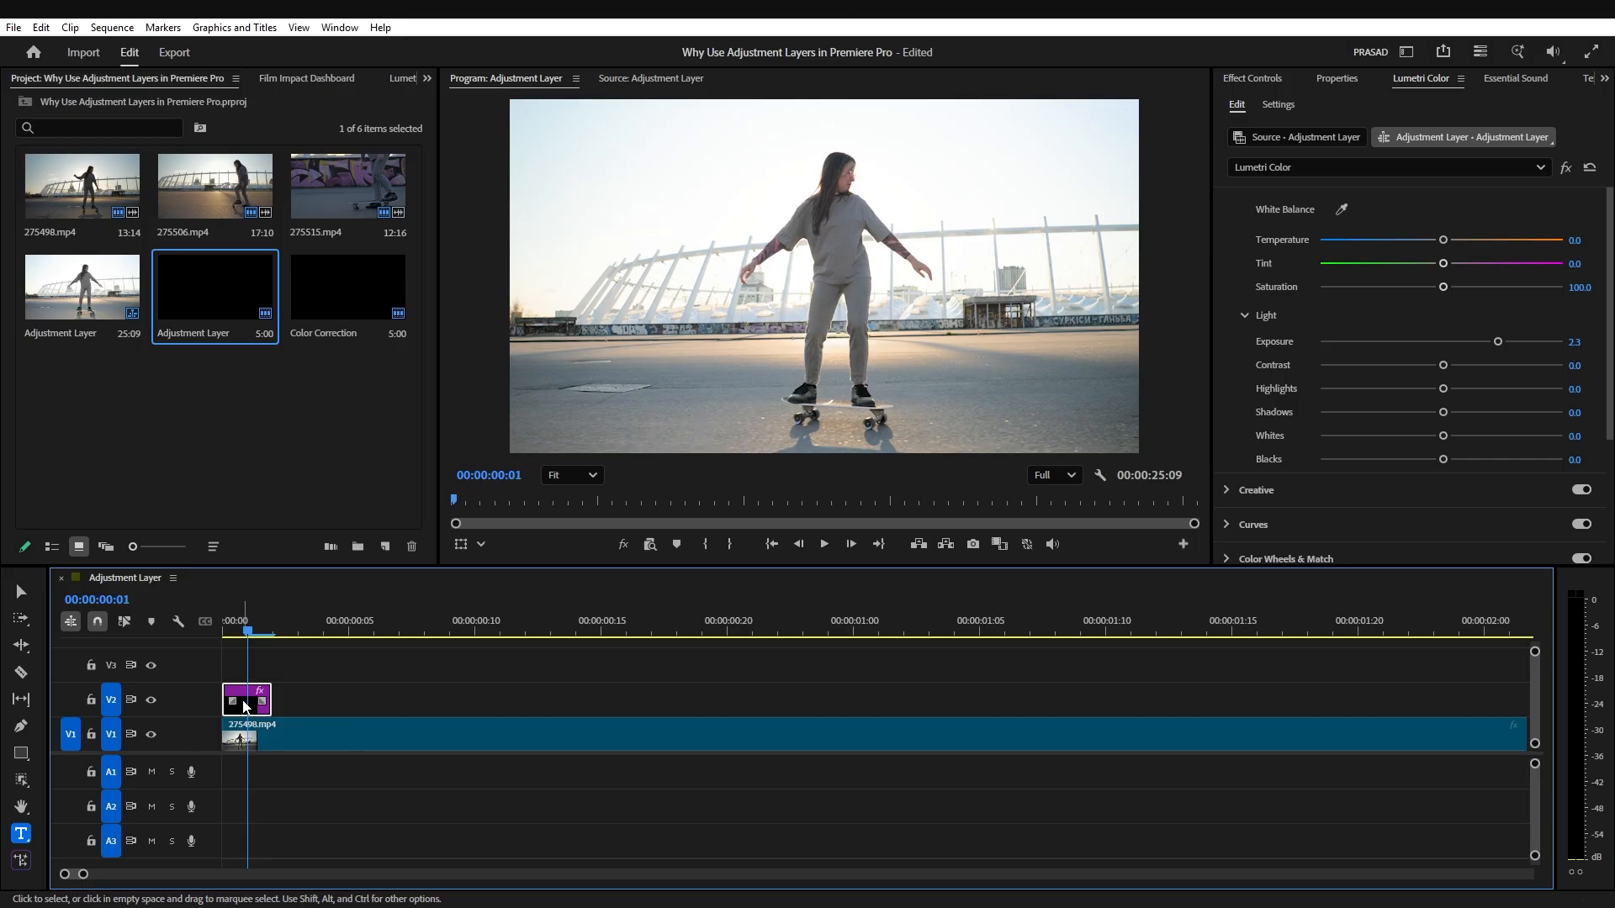
pyautogui.moveTo(244, 703); pyautogui.dragTo(244, 705)
pyautogui.press('Right')
pyautogui.press('Right')
pyautogui.press('Right')
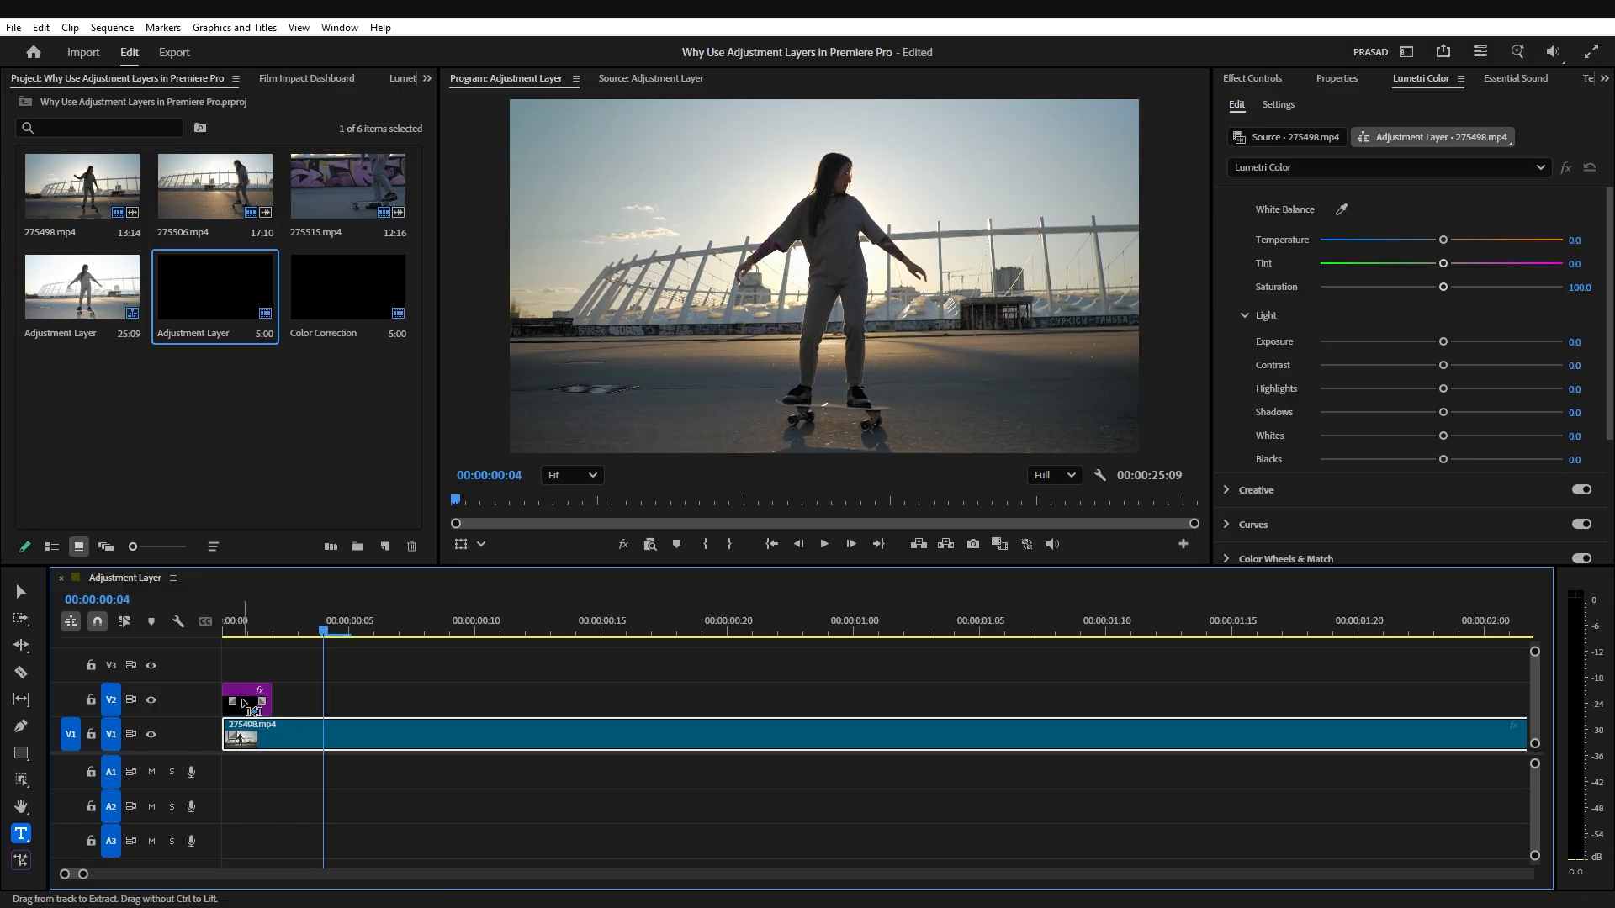
pyautogui.hotkey('ctrl', 'v')
pyautogui.press('Right')
pyautogui.press('Right')
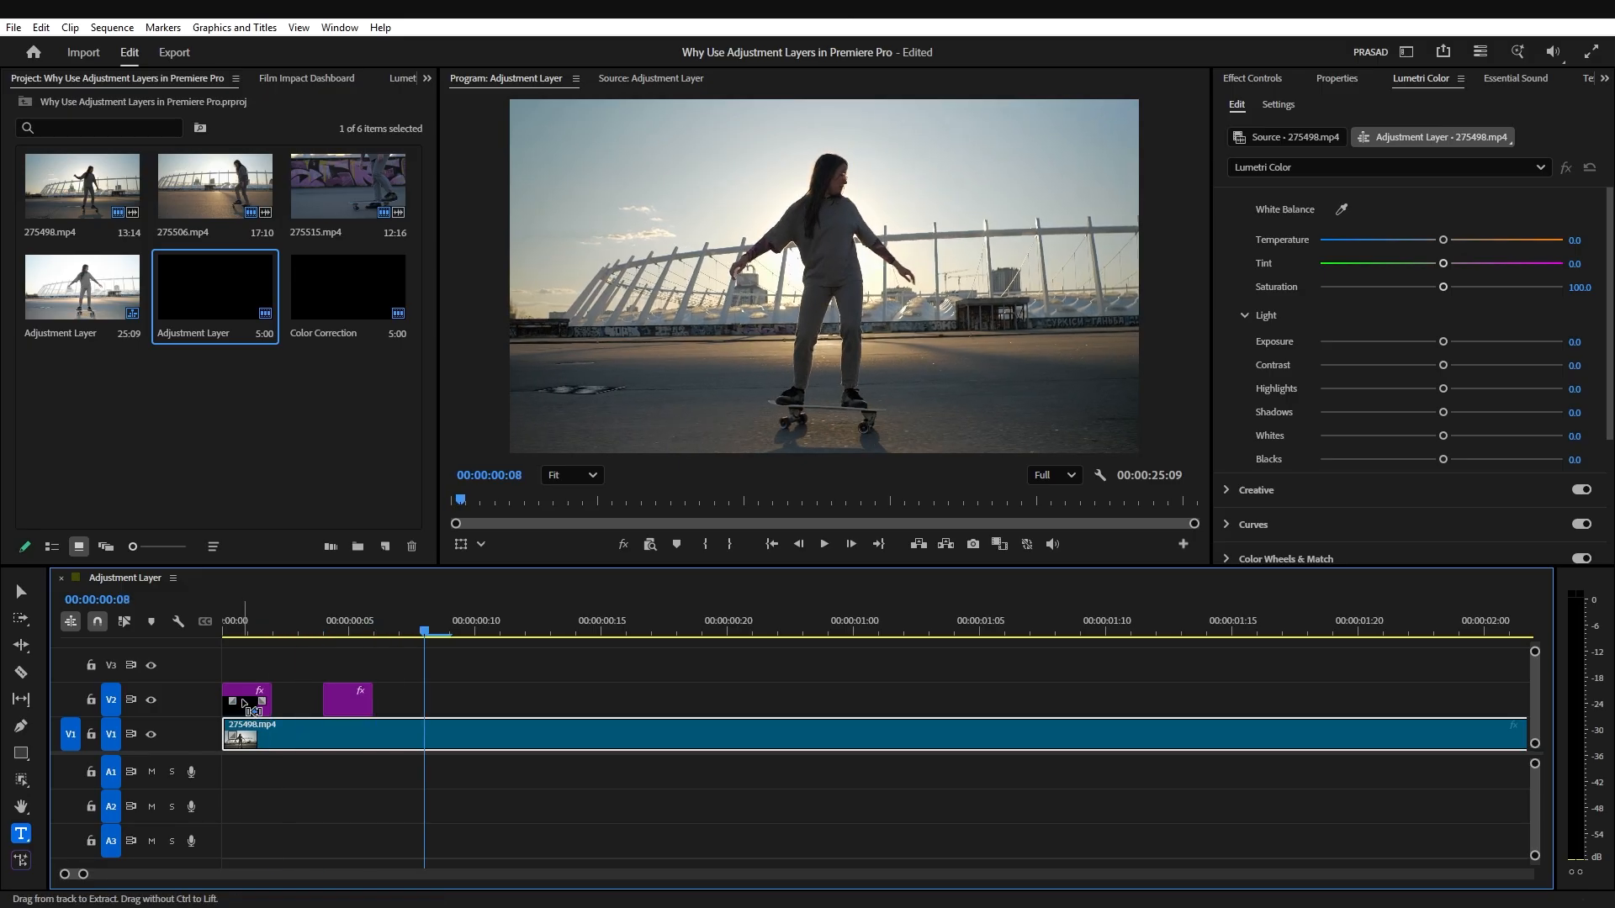
pyautogui.hotkey('ctrl', 'v')
pyautogui.press('Right')
pyautogui.press('Right')
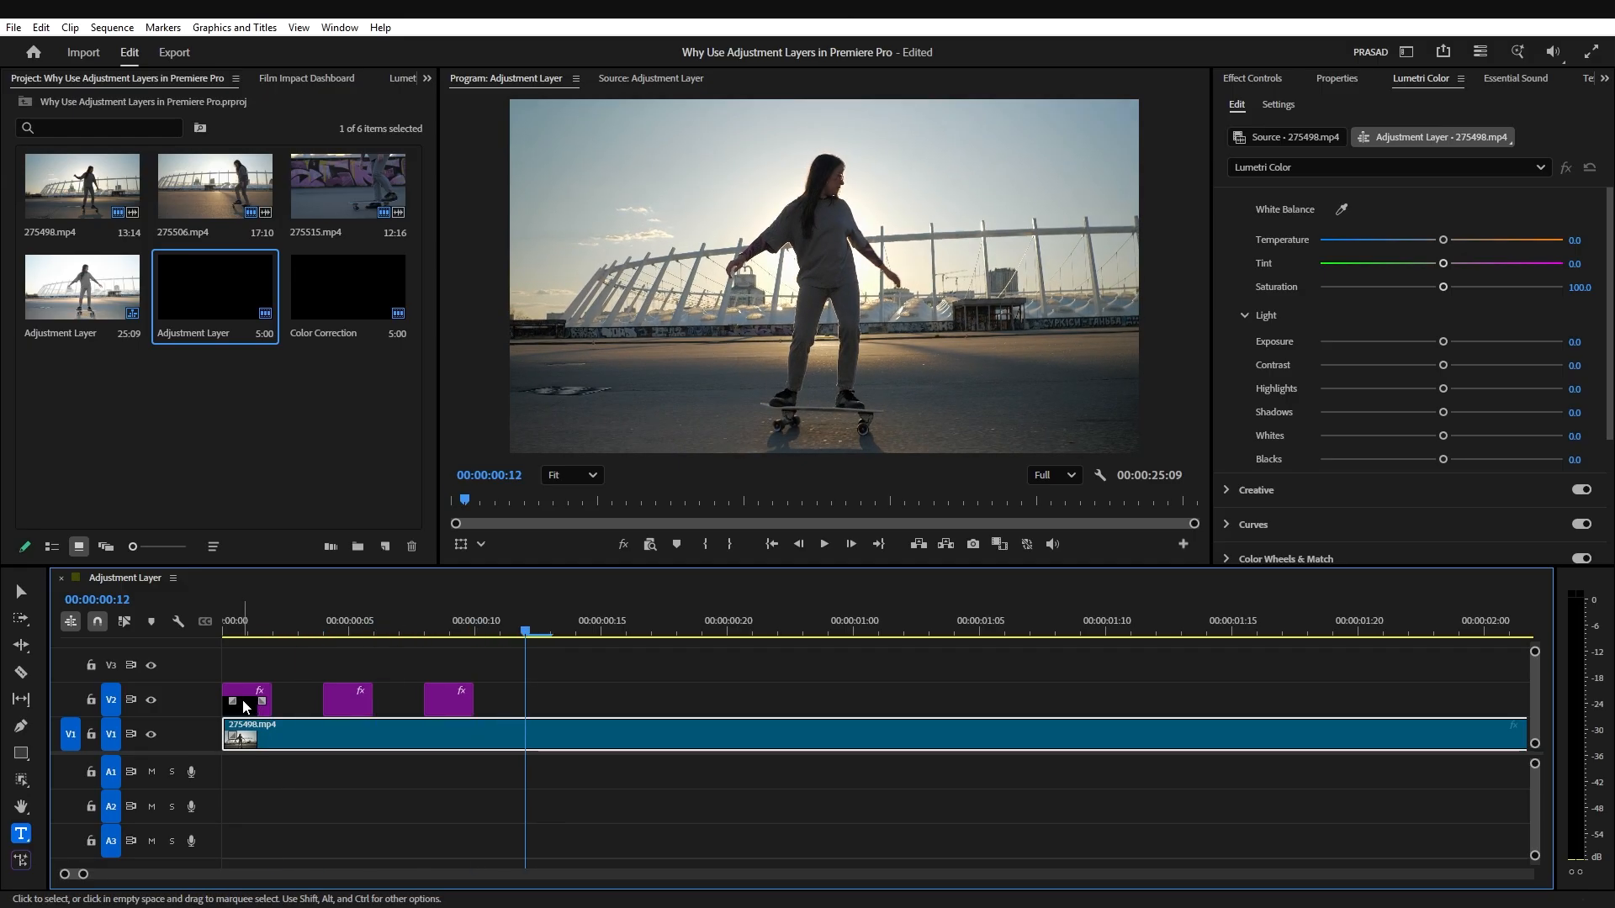
pyautogui.hotkey('ctrl', 'v')
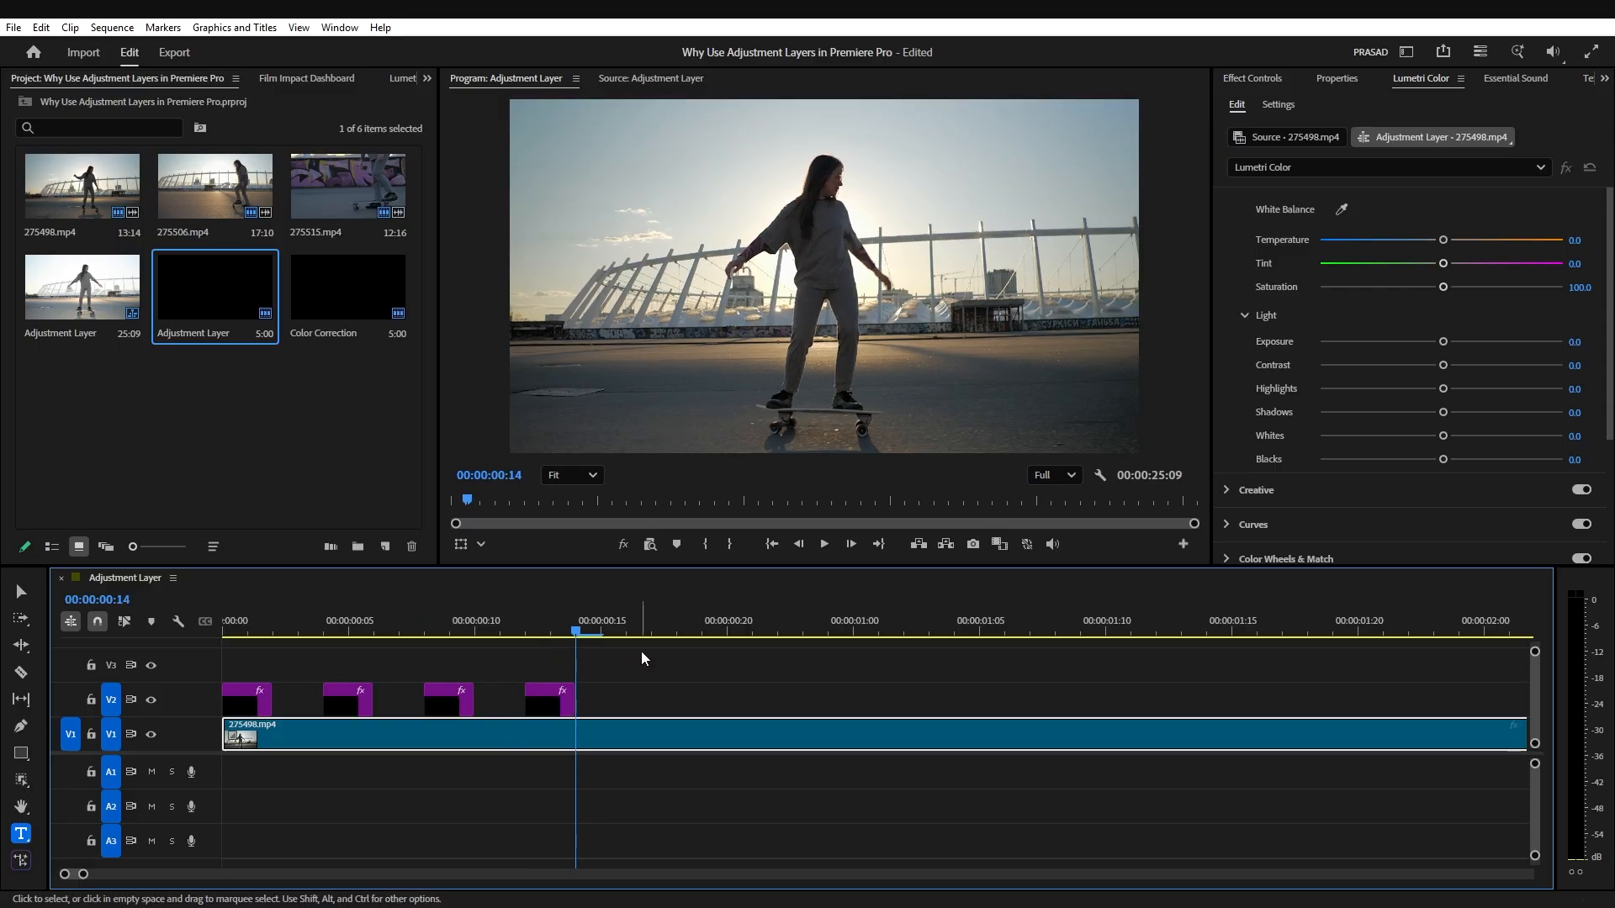
# Step: Duplicate the four flash adjustment layers on V2 starting at 00:00:00:16
pyautogui.moveTo(641, 651); pyautogui.dragTo(230, 700)
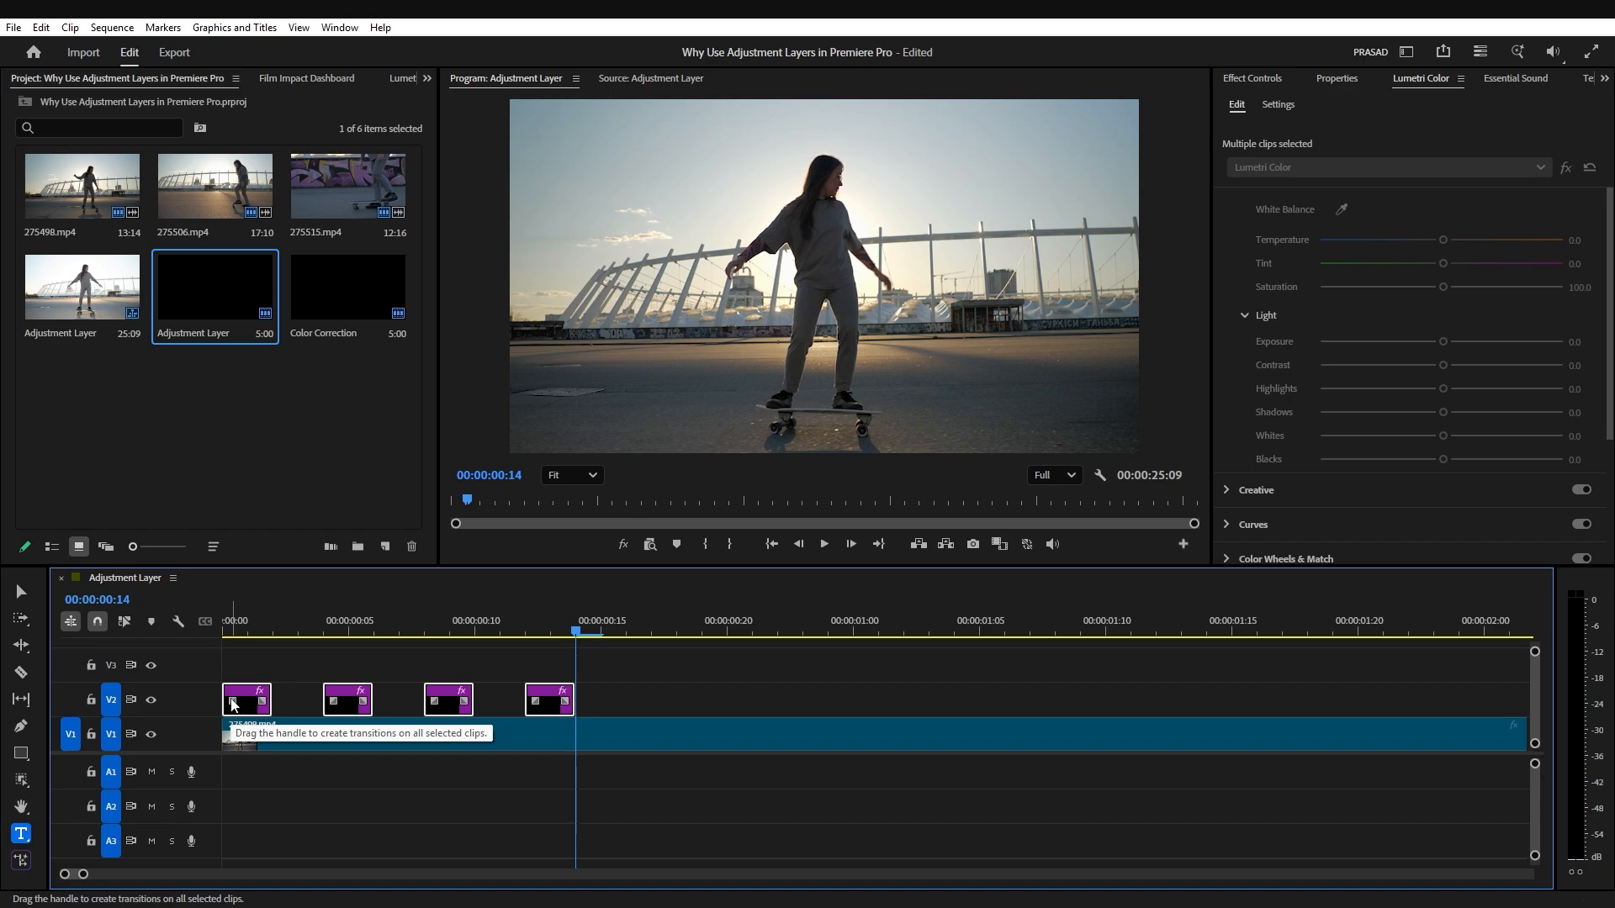
pyautogui.press('Right')
pyautogui.press('Right')
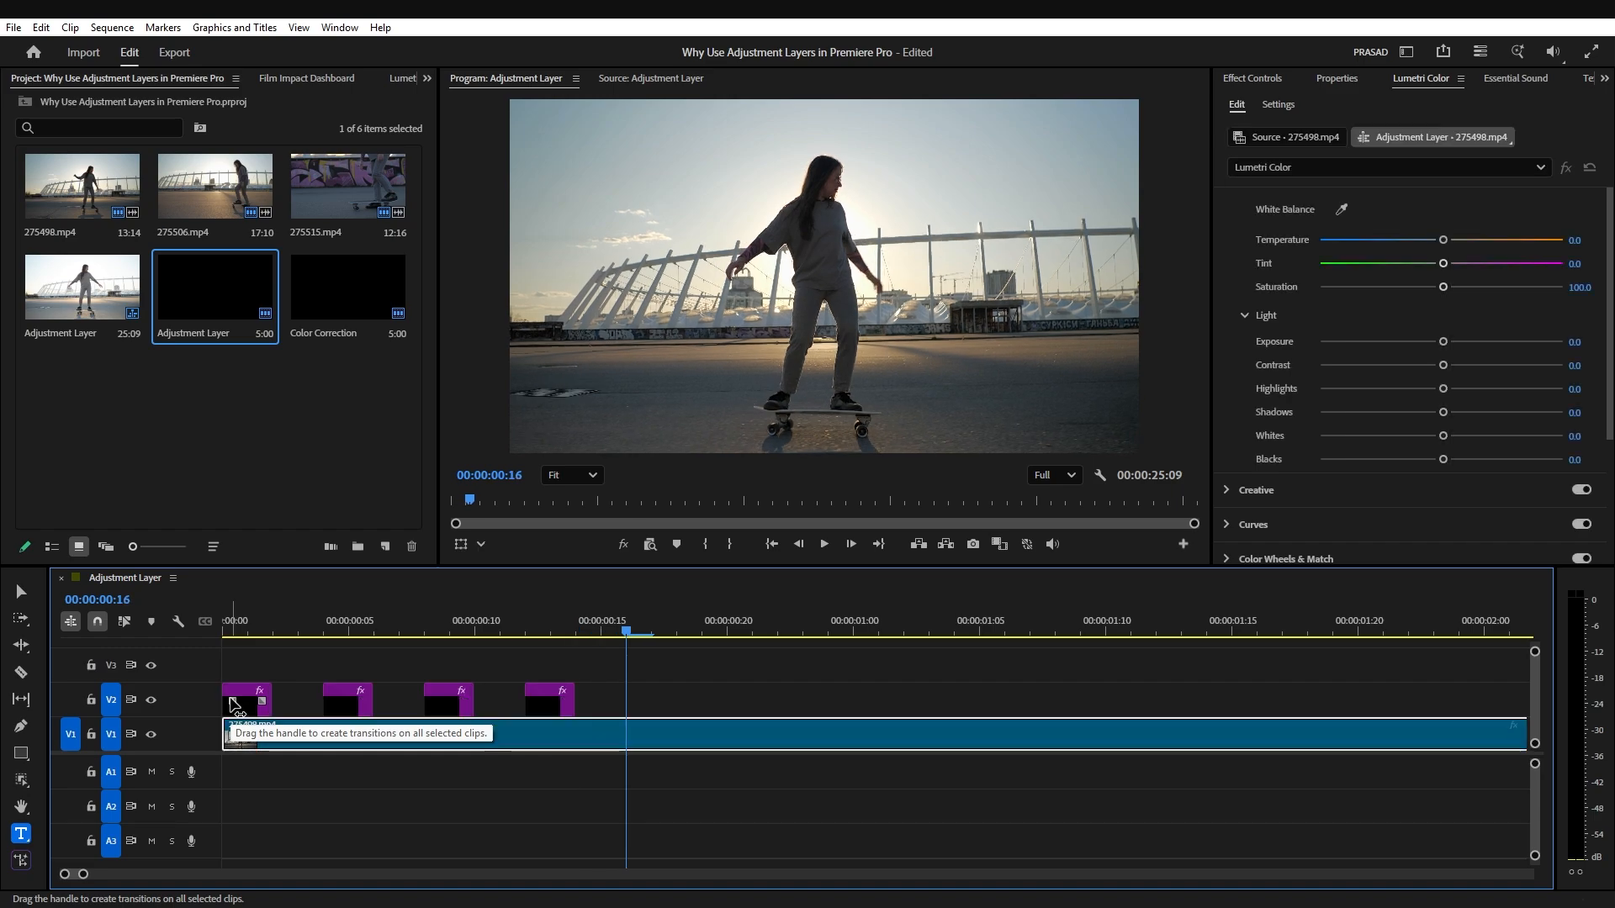
pyautogui.hotkey('ctrl', 'v')
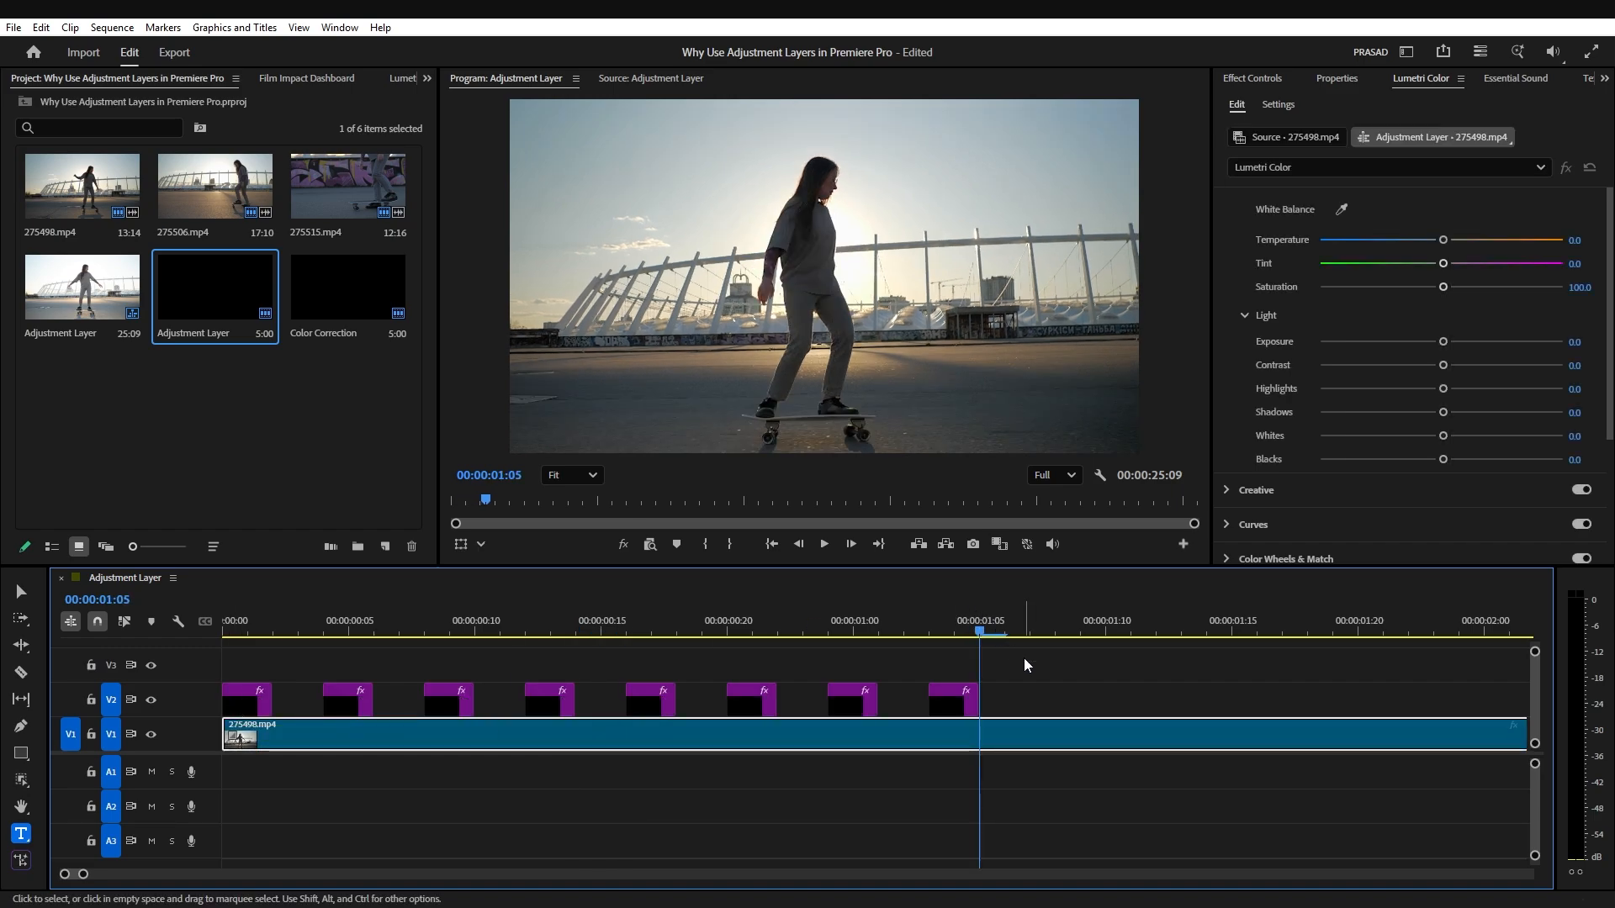
# Step: Duplicate all eight flash adjustment layers on V2 starting at 00:00:01:07
pyautogui.moveTo(1023, 658); pyautogui.dragTo(220, 705)
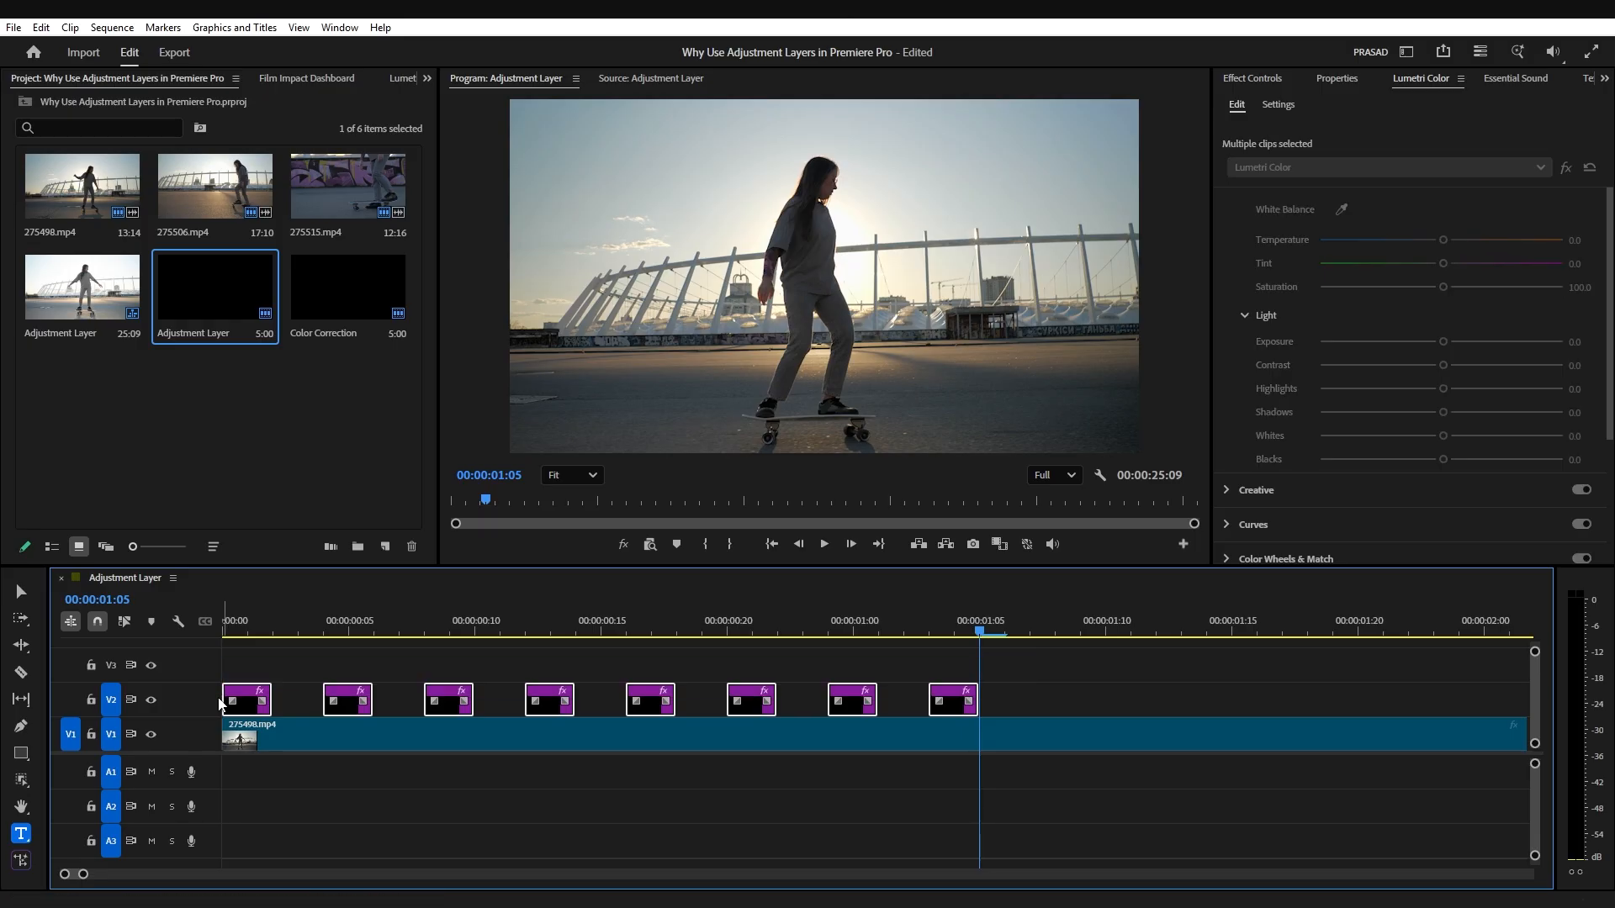
pyautogui.press('Right')
pyautogui.press('Right')
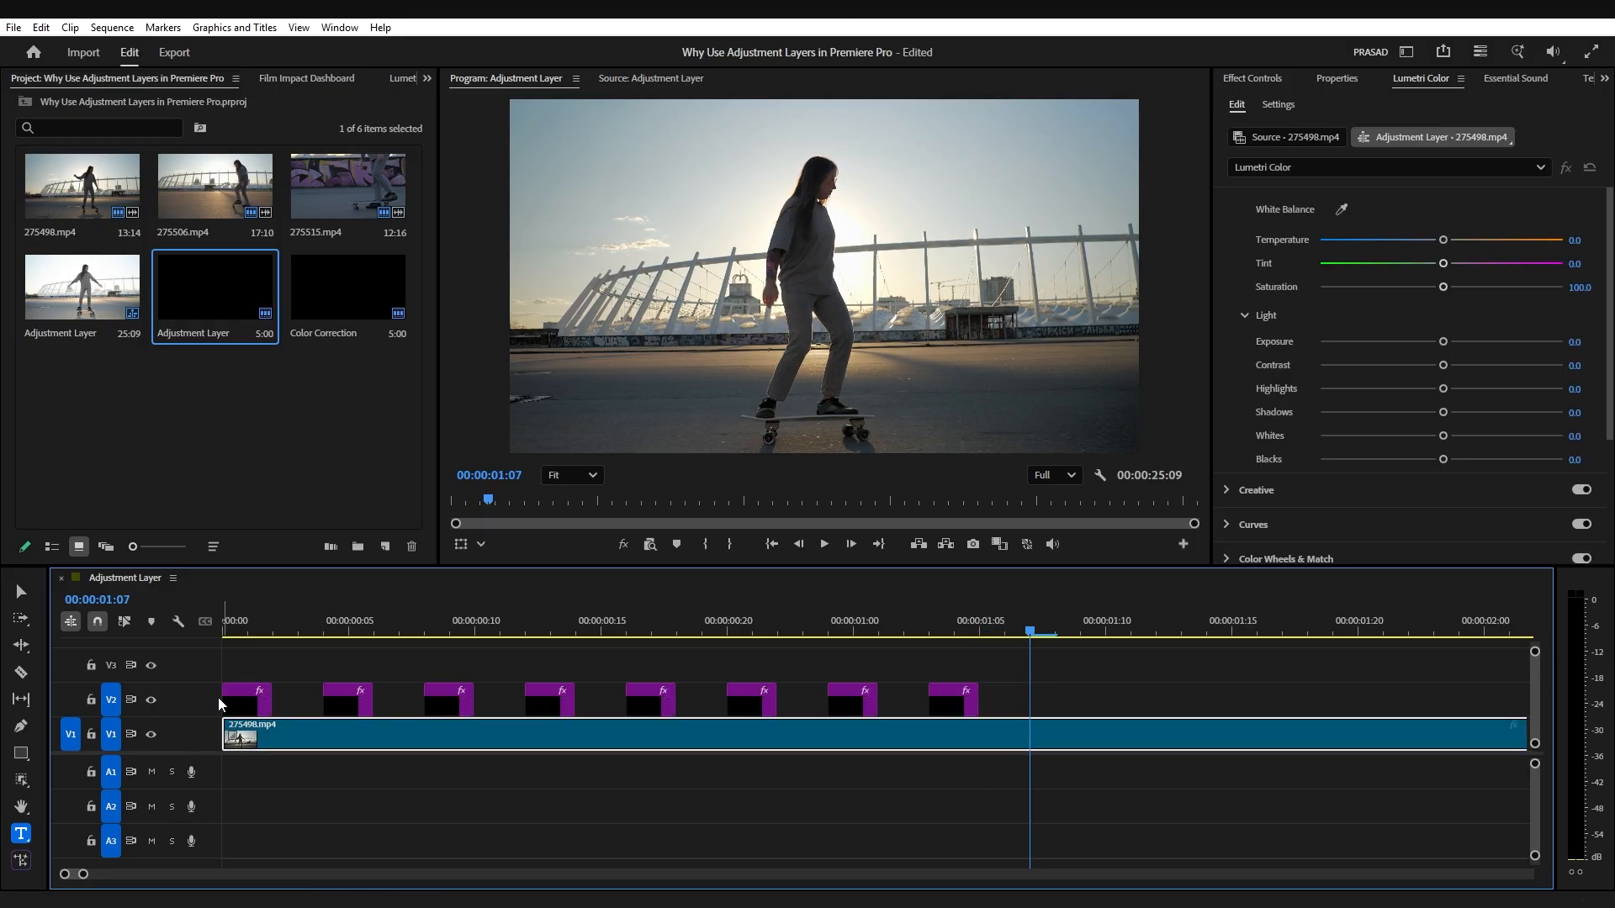
pyautogui.press('space')
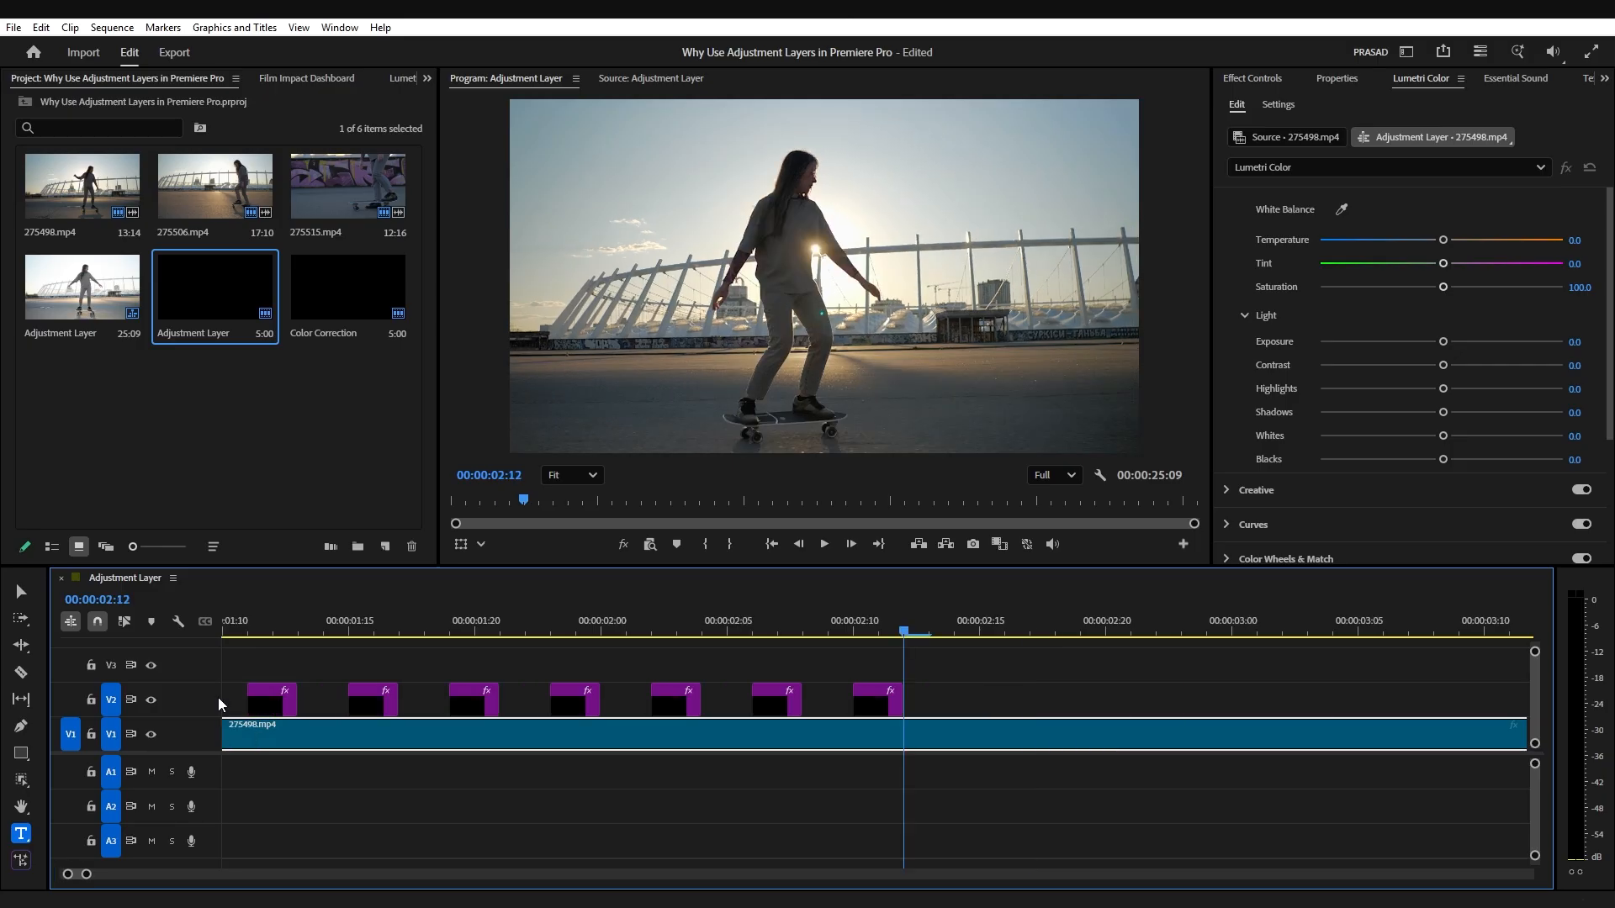
# Step: Play the sequence from the start to review the flicker effect over 275498.mp4
pyautogui.press('-')
pyautogui.press('Home')
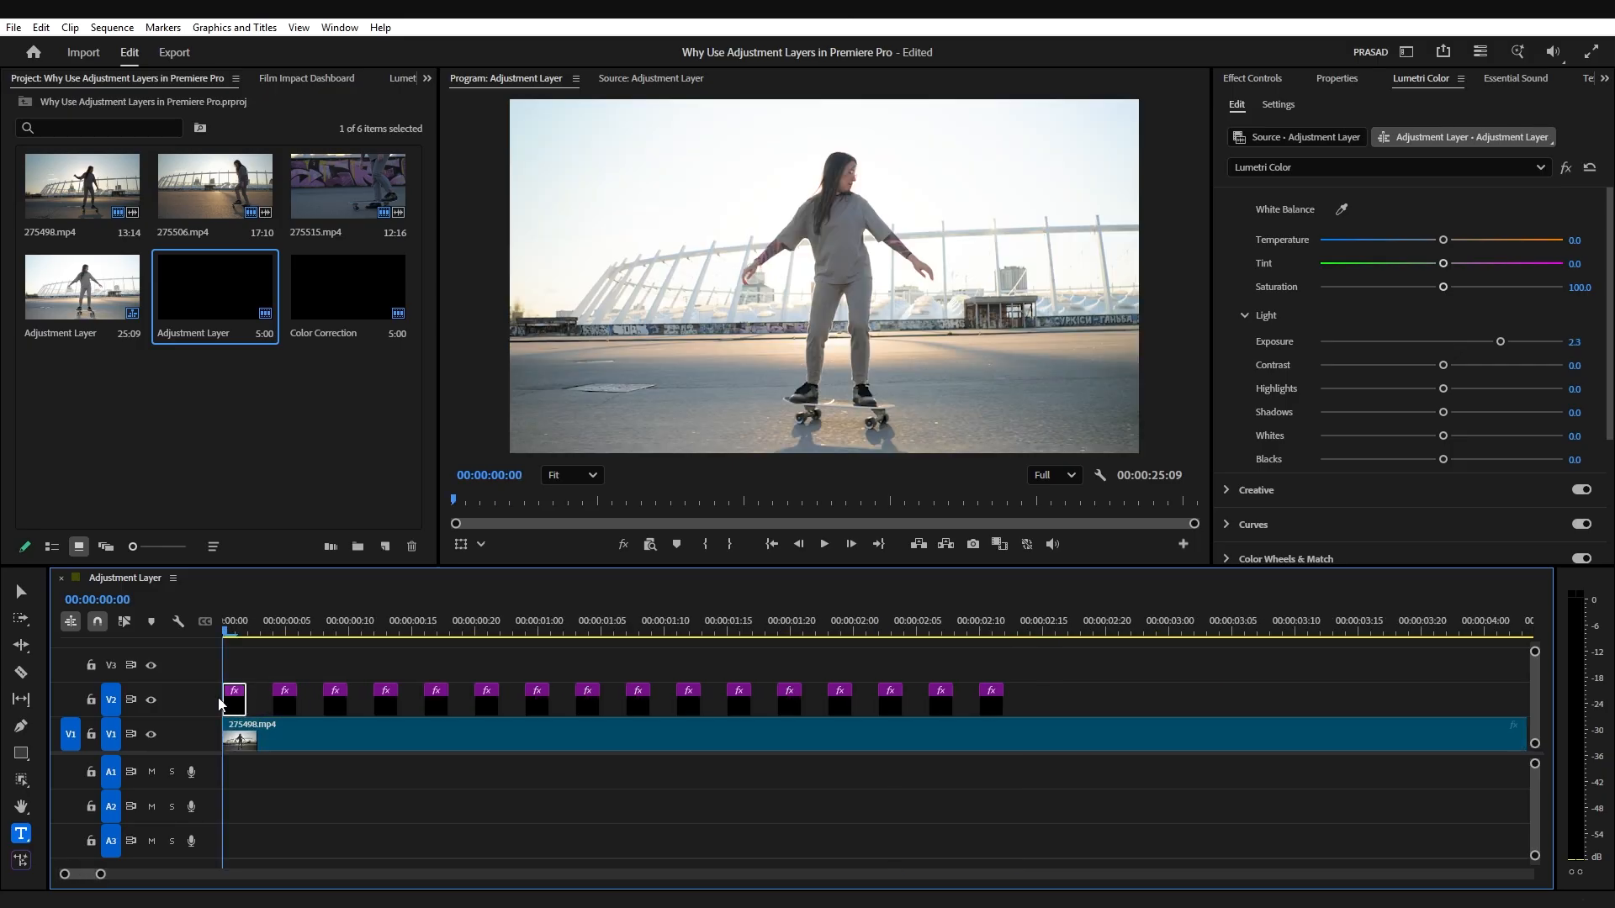
pyautogui.press('space')
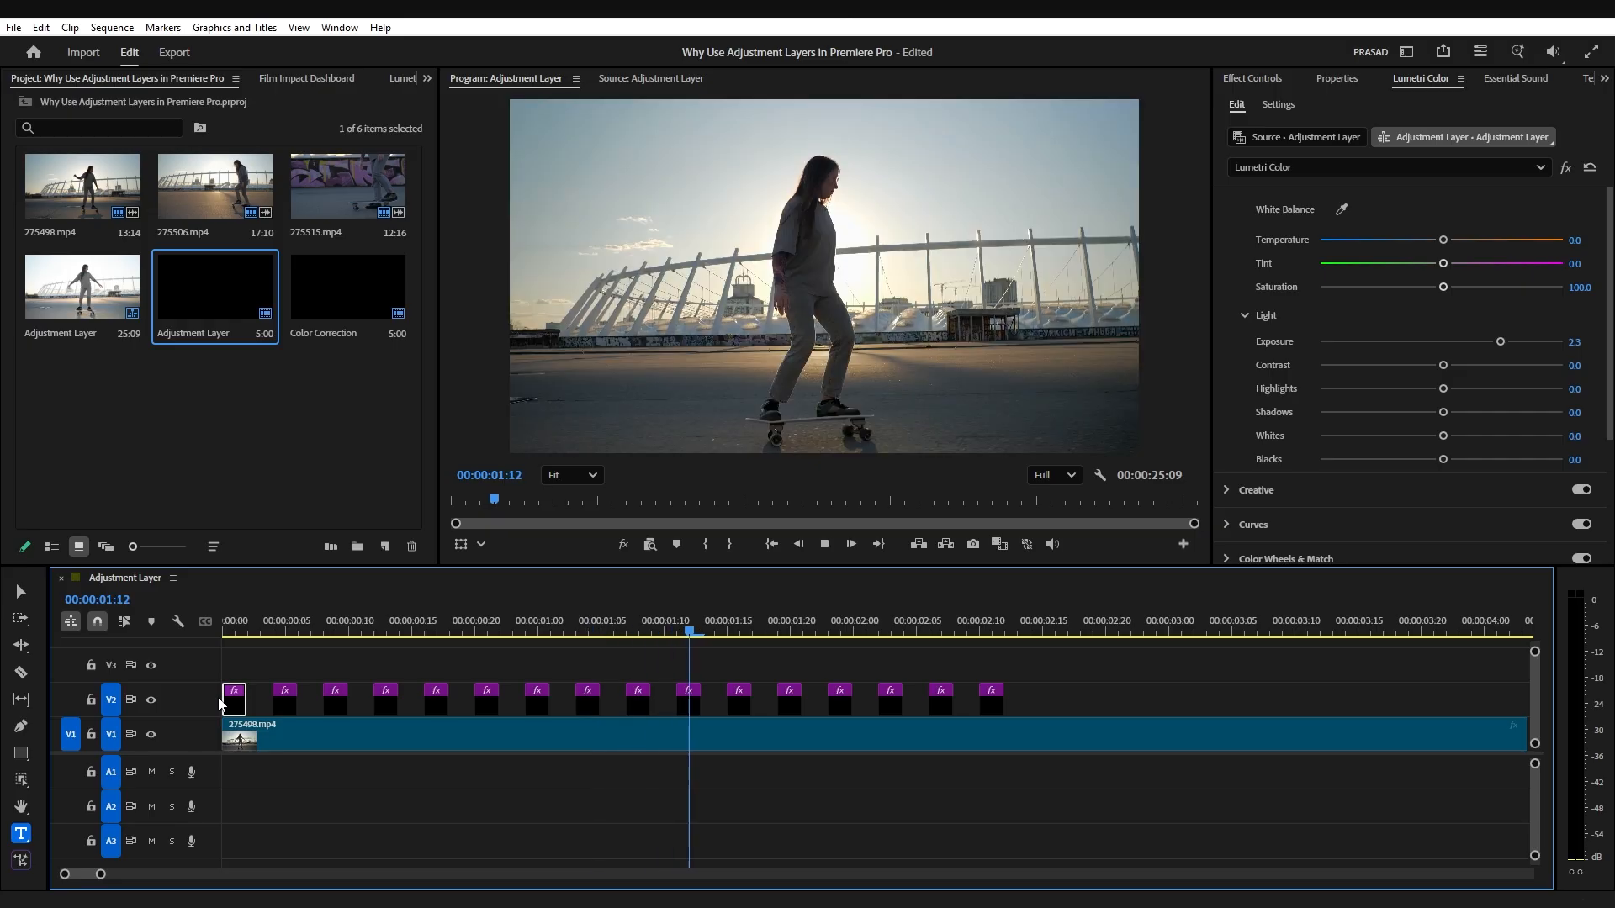
pyautogui.press('space')
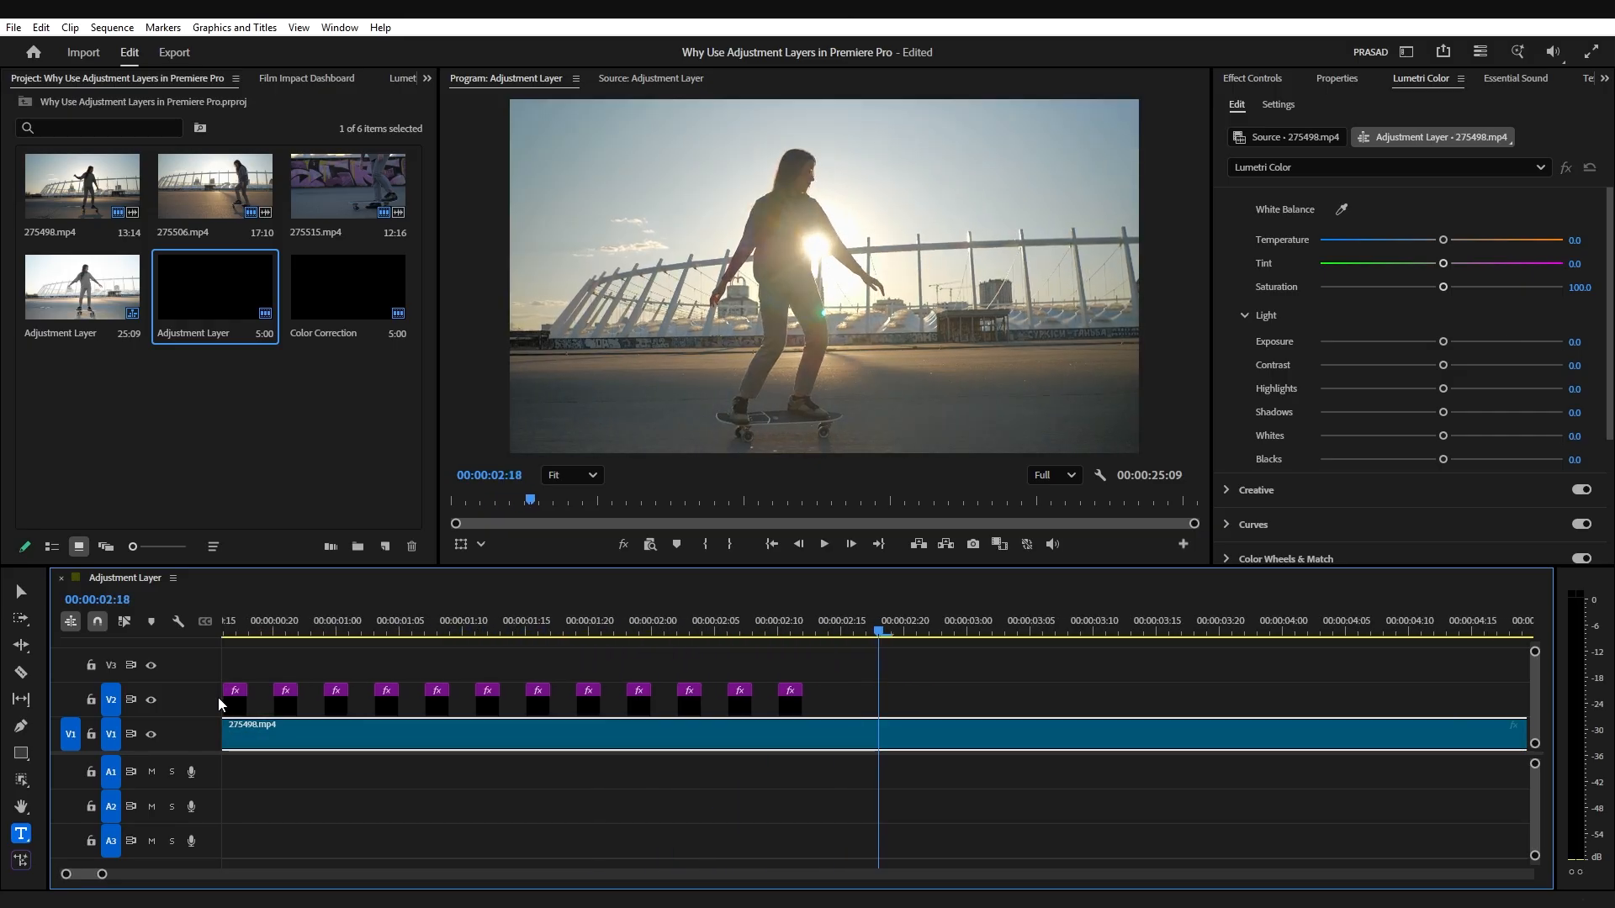